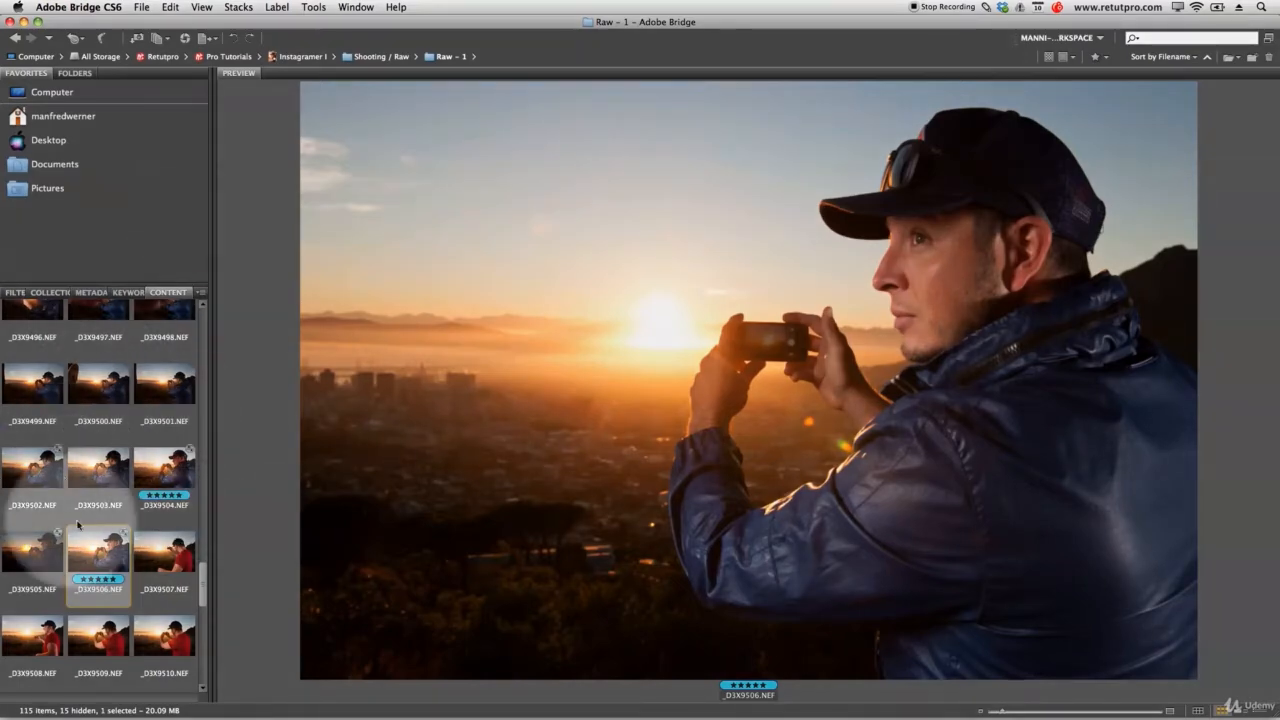
# Browse forward through the raw photos of the shoot, starting from _D3X9422.NEF, to review the night and sunrise shots.
pyautogui.moveTo(205, 598); pyautogui.dragTo(232, 330)
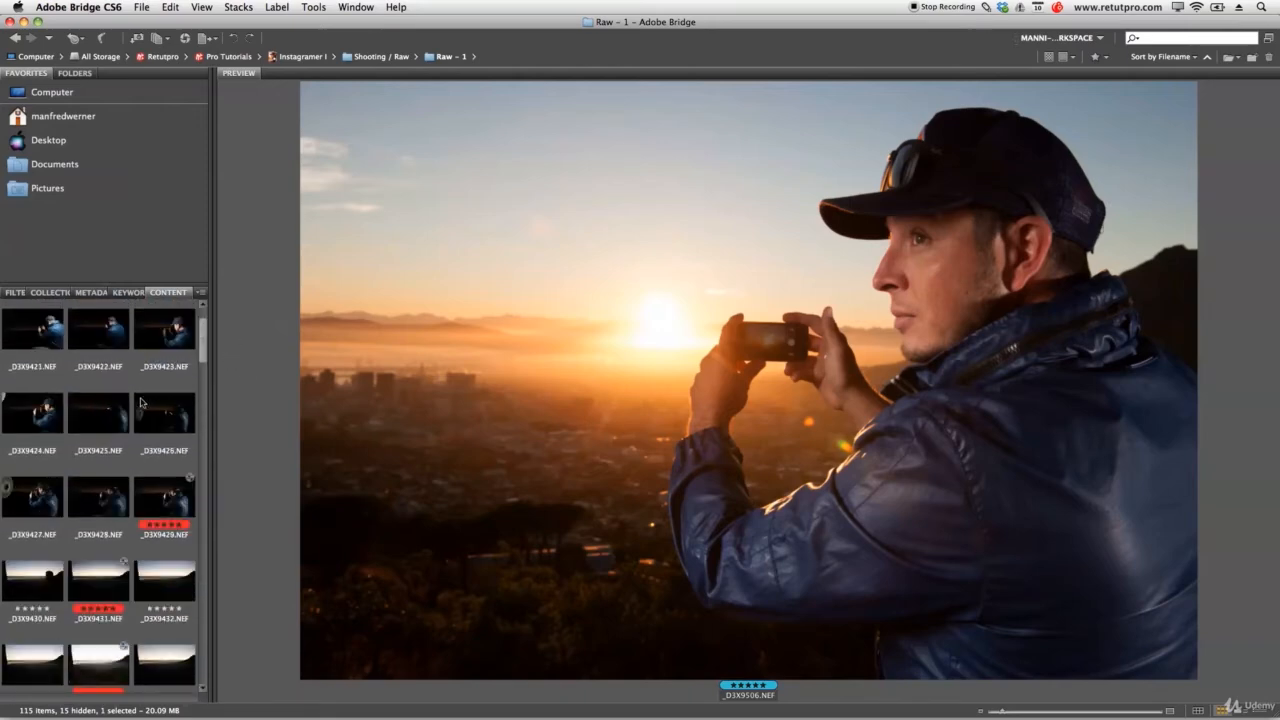
pyautogui.click(100, 326)
pyautogui.press('Right')
pyautogui.press('Right')
pyautogui.press('Right')
pyautogui.press('Right')
pyautogui.press('Right')
pyautogui.press('Right')
pyautogui.press('Right')
pyautogui.press('Right')
pyautogui.press('Right')
pyautogui.press('Right')
pyautogui.press('Right')
pyautogui.press('Right')
pyautogui.press('Right')
pyautogui.press('Right')
pyautogui.press('Right')
pyautogui.press('Right')
pyautogui.press('Right')
pyautogui.press('Right')
pyautogui.press('Right')
pyautogui.press('Right')
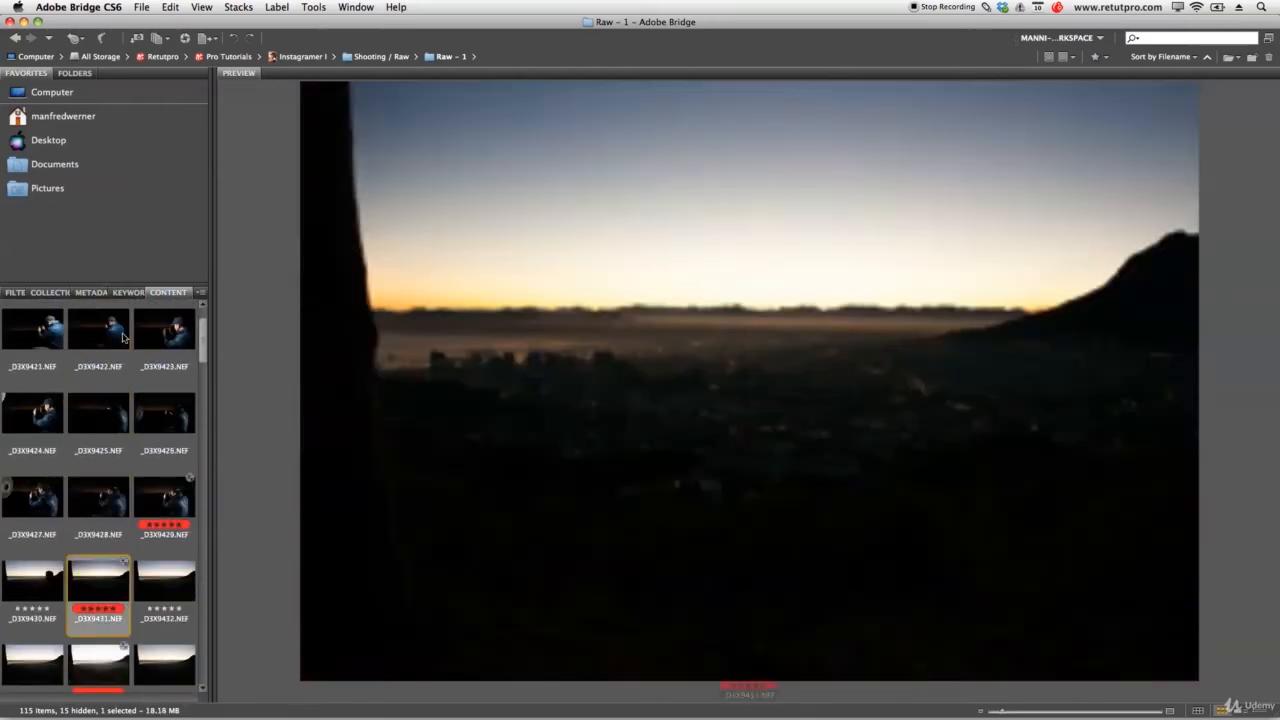
pyautogui.press('Right')
pyautogui.press('Right')
pyautogui.press('Right')
pyautogui.press('Right')
pyautogui.press('Right')
pyautogui.press('Right')
pyautogui.press('Right')
pyautogui.press('Right')
pyautogui.press('Right')
pyautogui.press('Right')
pyautogui.press('Right')
pyautogui.press('Right')
pyautogui.press('Right')
pyautogui.press('Right')
pyautogui.press('Right')
pyautogui.press('Right')
pyautogui.press('Right')
pyautogui.press('Right')
pyautogui.press('Right')
pyautogui.press('Right')
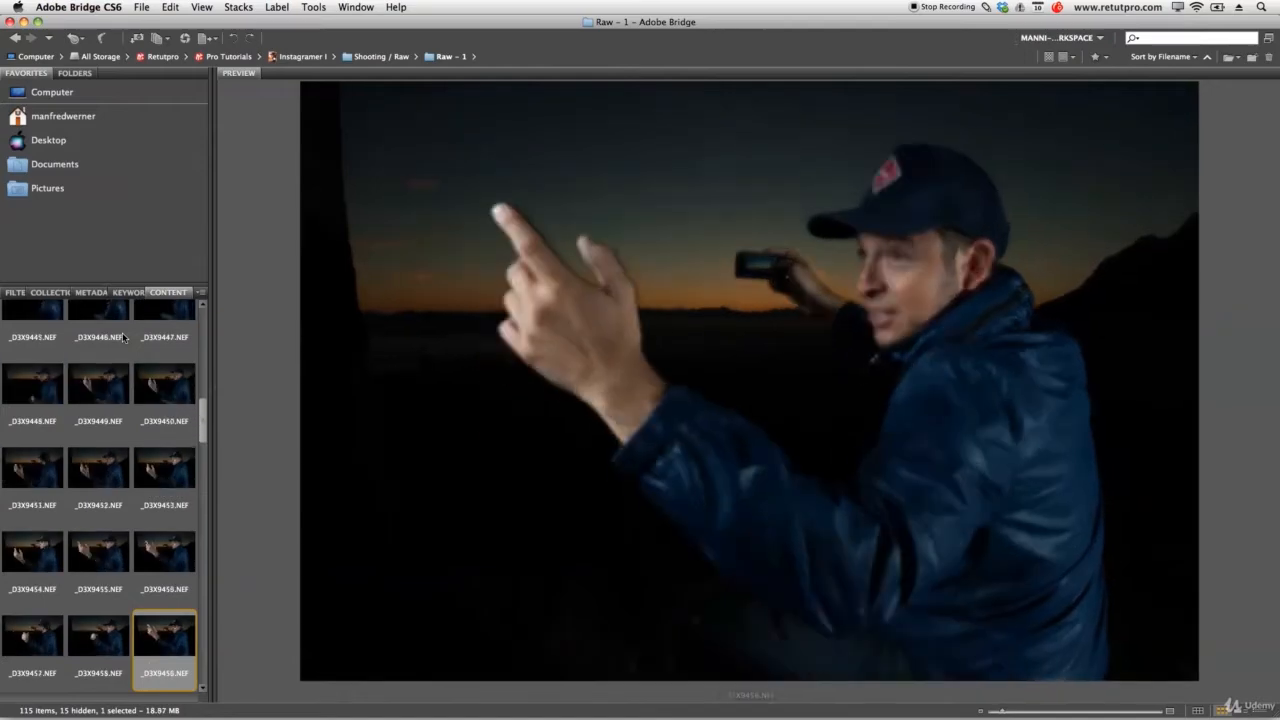
pyautogui.press('Right')
pyautogui.press('Right')
pyautogui.press('Right')
pyautogui.press('Right')
pyautogui.press('Right')
pyautogui.press('Right')
pyautogui.press('Right')
pyautogui.press('Right')
pyautogui.press('Right')
pyautogui.press('Right')
pyautogui.press('Right')
pyautogui.press('Right')
pyautogui.press('Right')
pyautogui.press('Right')
pyautogui.press('Right')
pyautogui.press('Right')
pyautogui.press('Right')
pyautogui.press('Right')
pyautogui.press('Right')
pyautogui.press('Right')
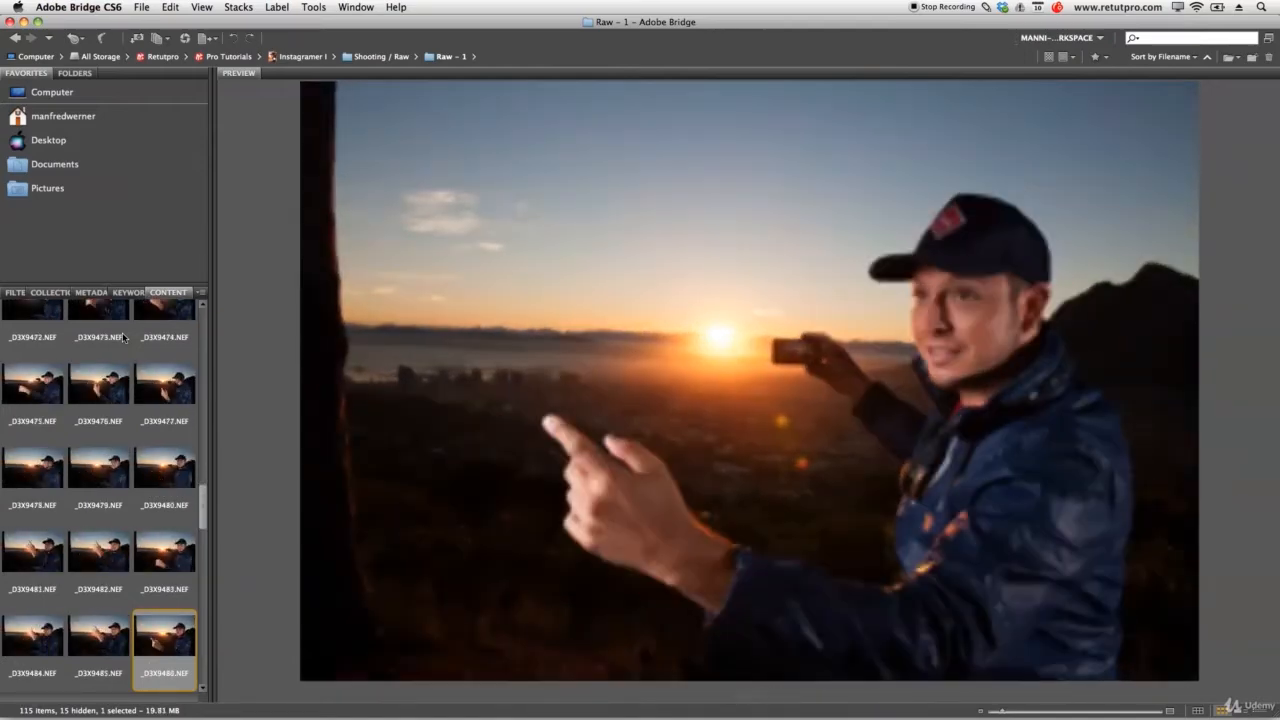
# Go back through the sunrise photos to _D3X9482.NEF to review the poses with the raised hand.
pyautogui.press('Left')
pyautogui.press('Left')
pyautogui.press('Left')
pyautogui.press('Left')
pyautogui.press('Left')
pyautogui.press('Left')
pyautogui.press('Left')
pyautogui.press('Left')
pyautogui.press('Left')
pyautogui.press('Left')
pyautogui.press('Left')
pyautogui.press('Left')
pyautogui.press('Left')
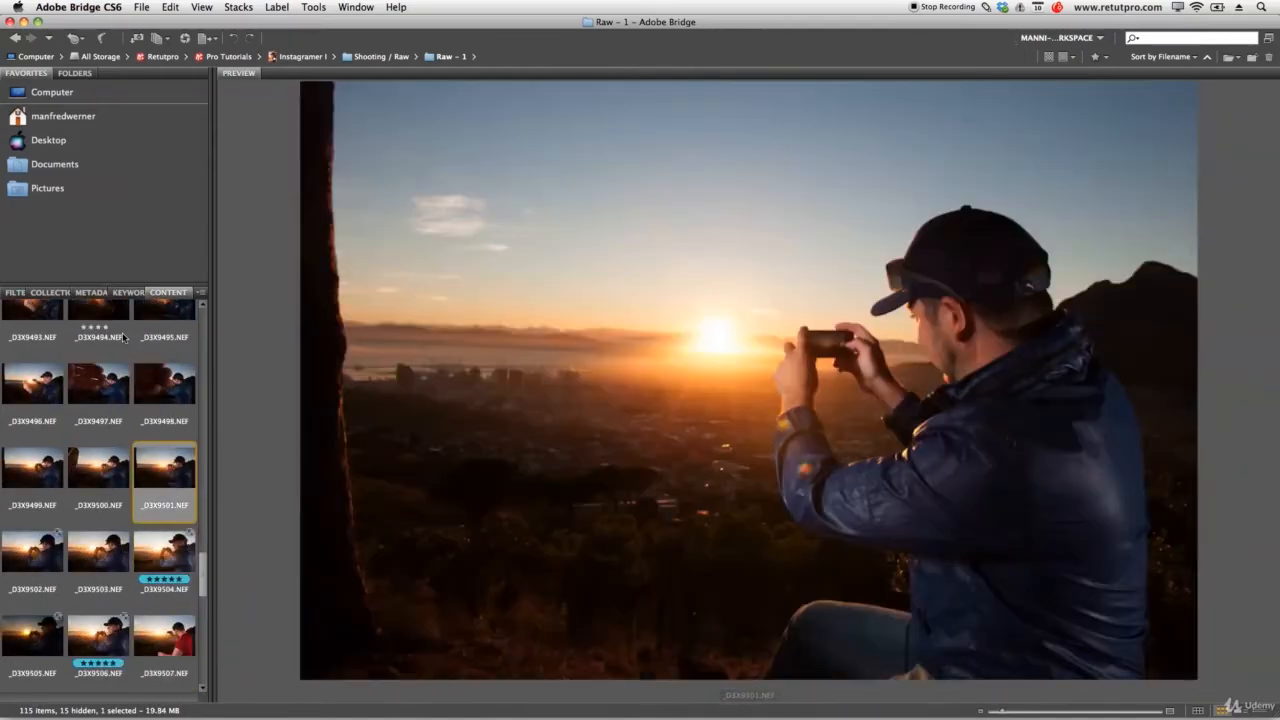
pyautogui.press('Left')
pyautogui.press('Left')
pyautogui.press('Left')
pyautogui.press('Left')
pyautogui.press('Left')
pyautogui.press('Left')
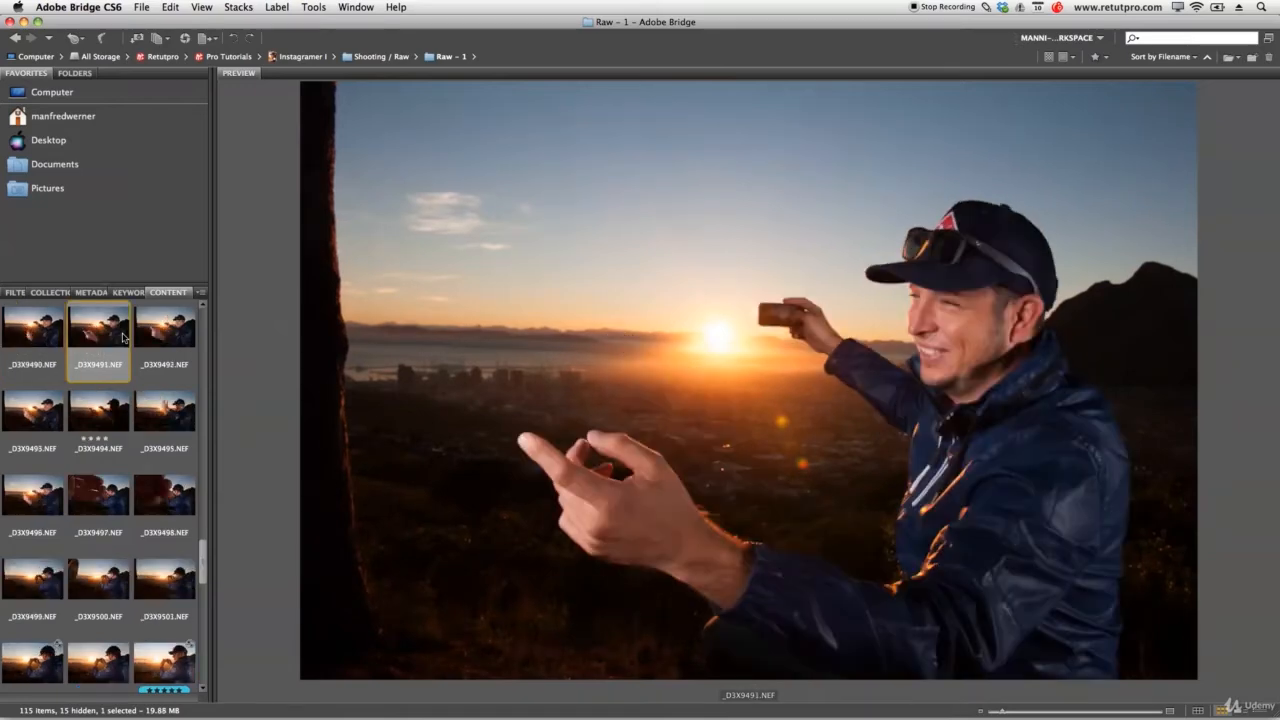
pyautogui.press('Left')
pyautogui.press('Left')
pyautogui.press('Left')
pyautogui.press('Left')
pyautogui.press('Left')
pyautogui.press('Left')
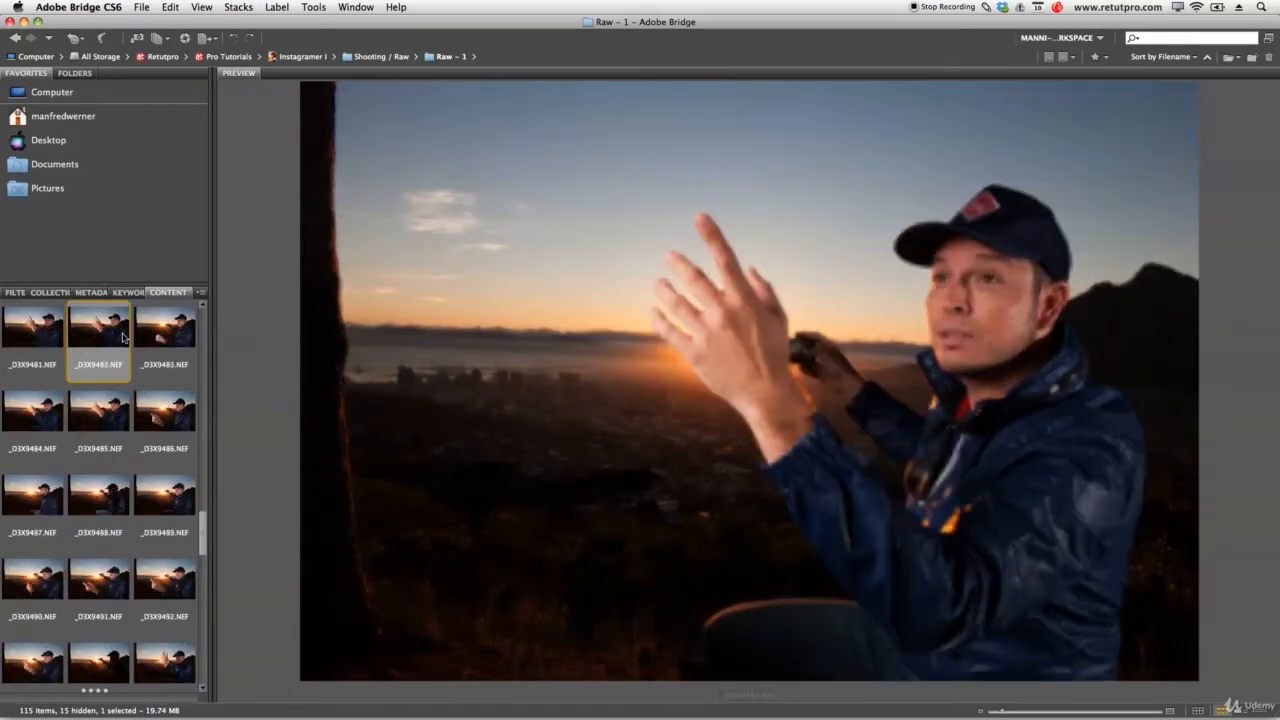
# Review the pointing and phone-holding poses from _D3X9482.NEF forward to _D3X9501.NEF.
pyautogui.press('Right')
pyautogui.press('Right')
pyautogui.press('Right')
pyautogui.press('Right')
pyautogui.press('Right')
pyautogui.press('Right')
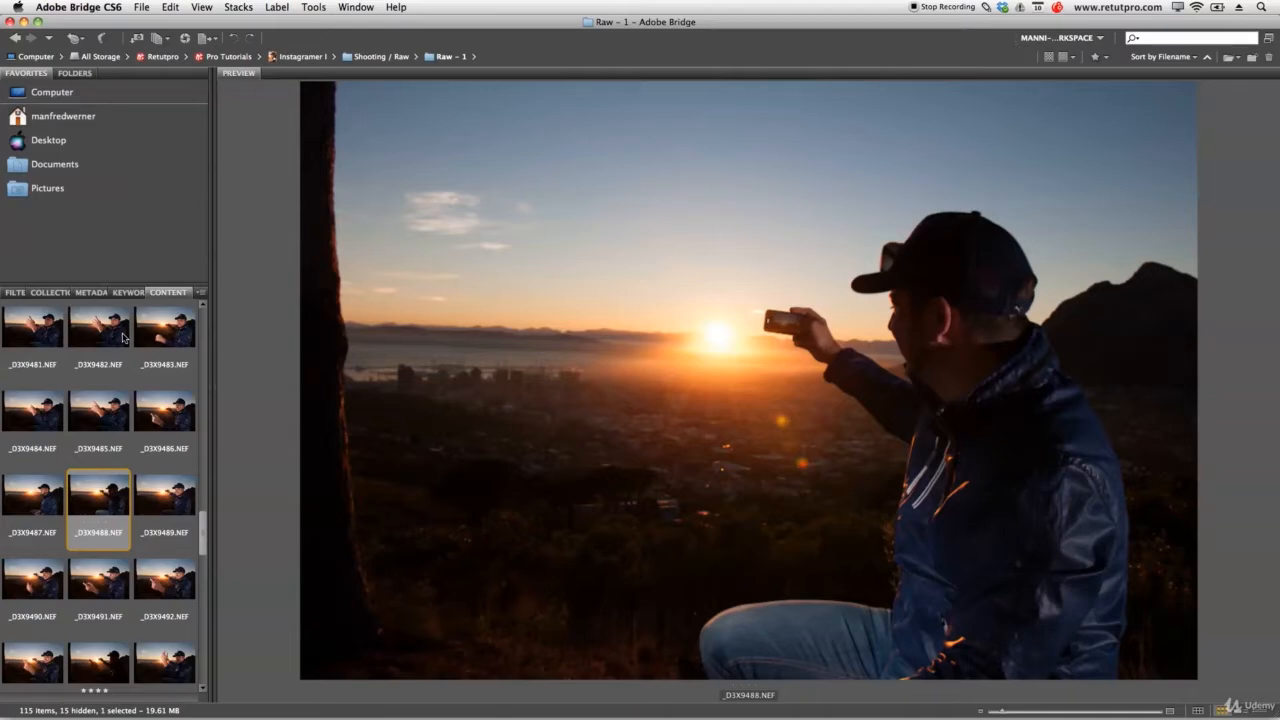
pyautogui.press('Right')
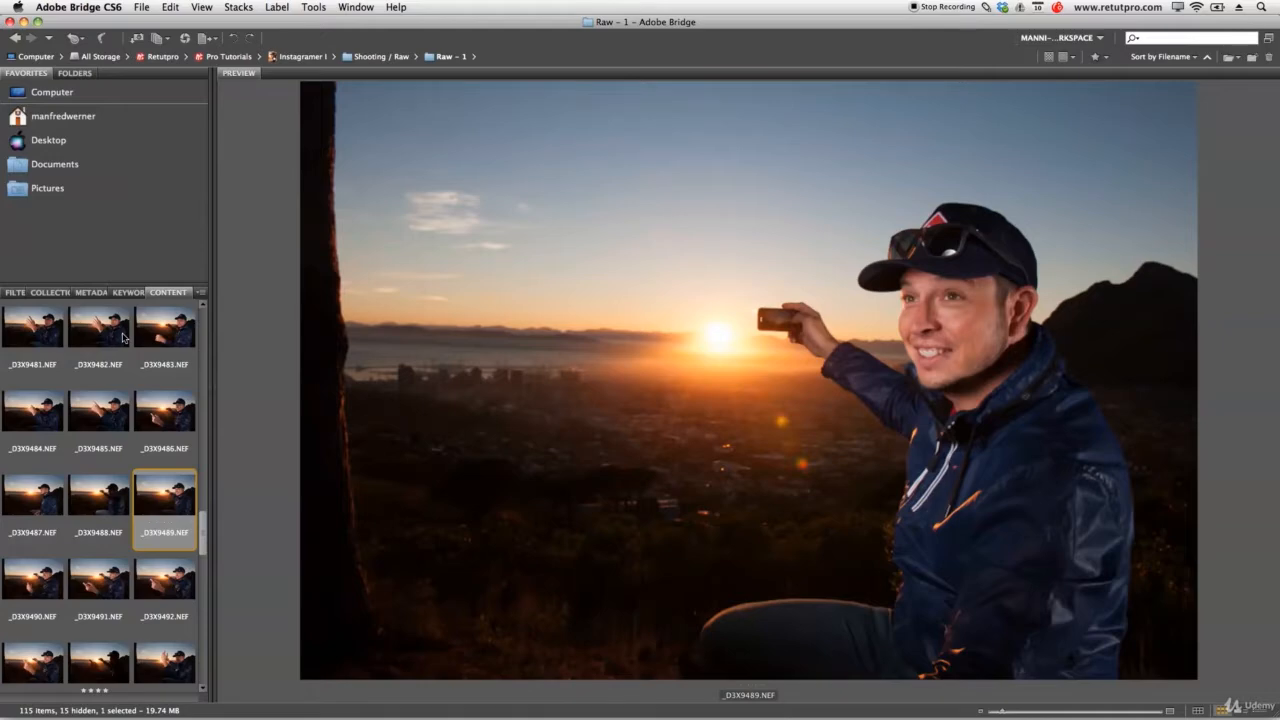
pyautogui.press('Right')
pyautogui.press('Right')
pyautogui.press('Right')
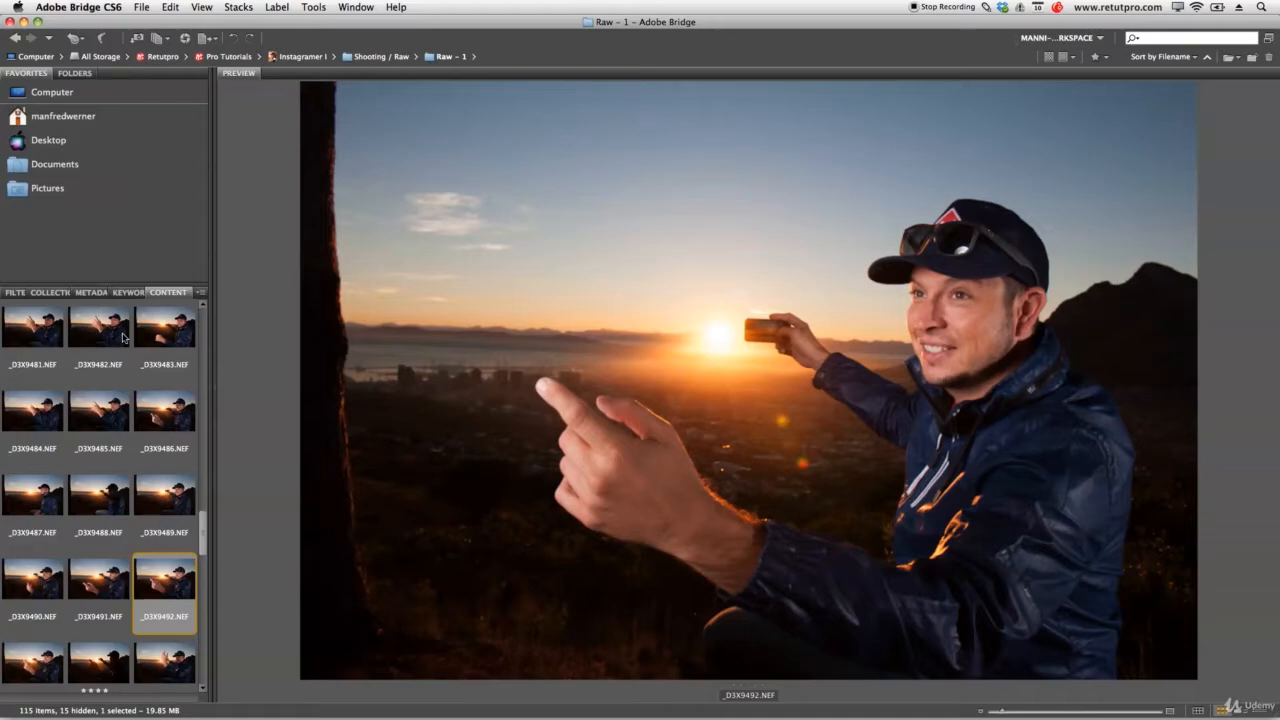
pyautogui.press('Down')
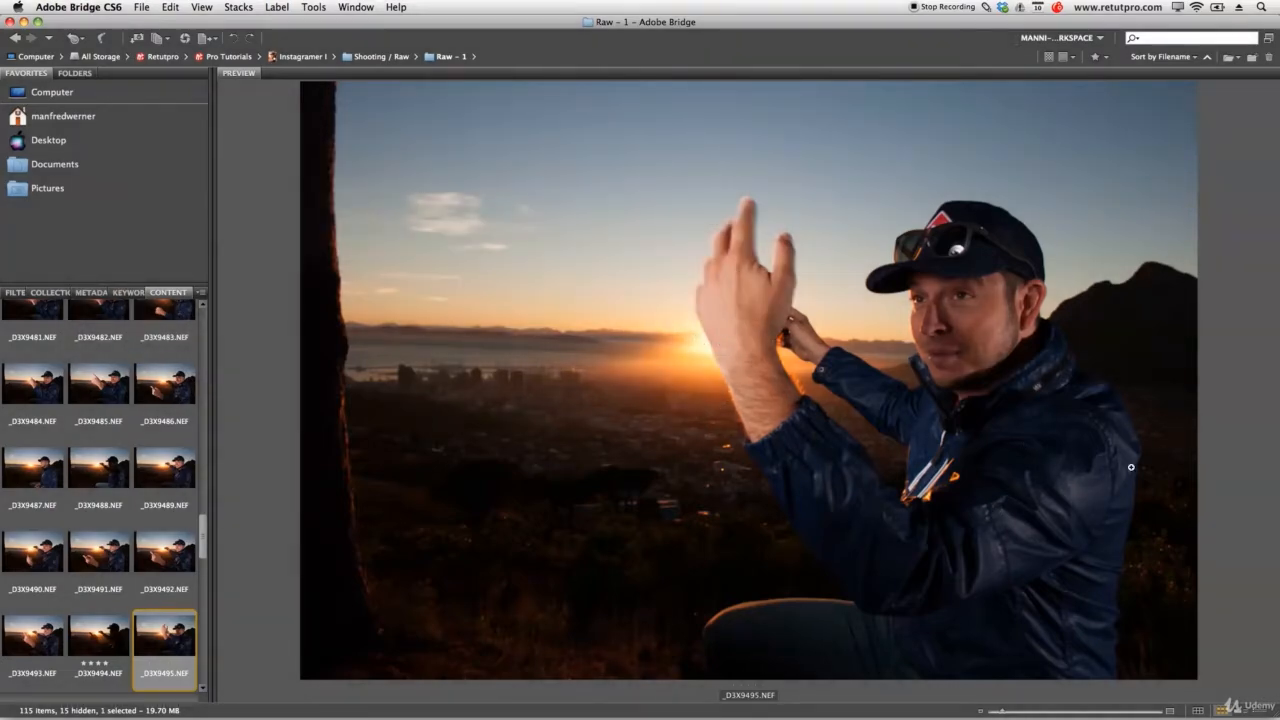
pyautogui.press('Down')
pyautogui.press('Down')
pyautogui.press('Down')
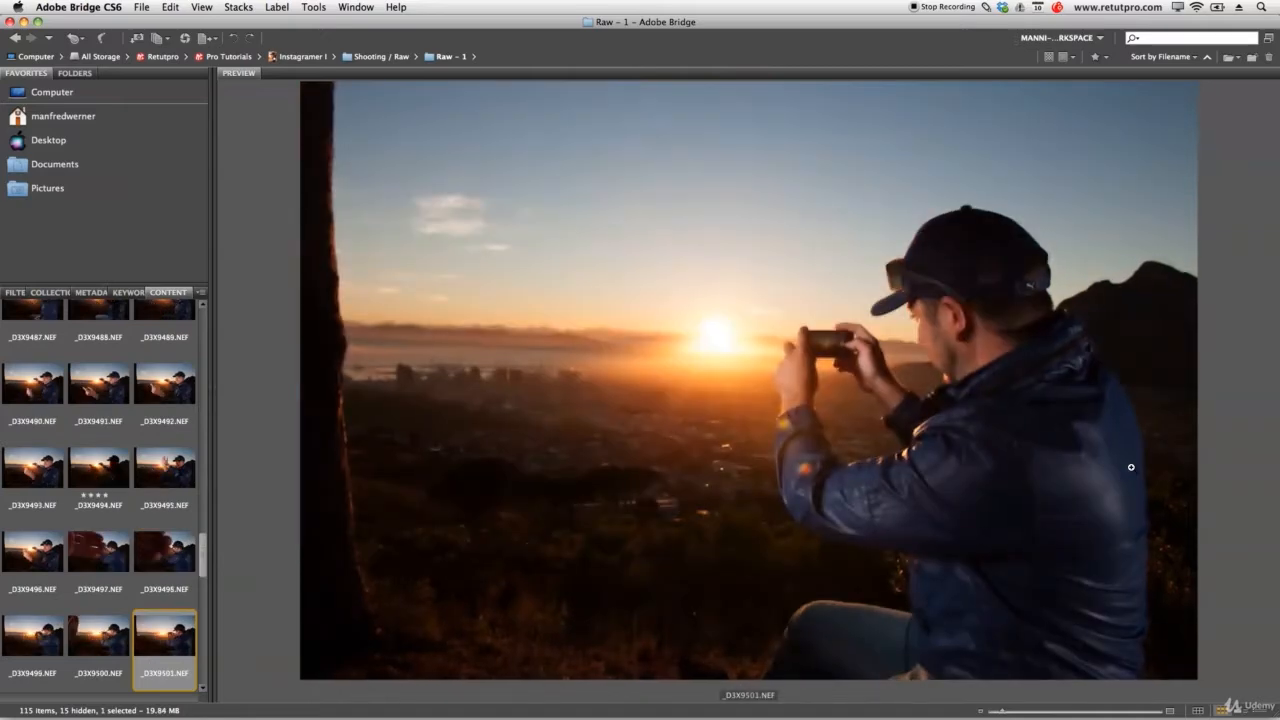
pyautogui.press('Up')
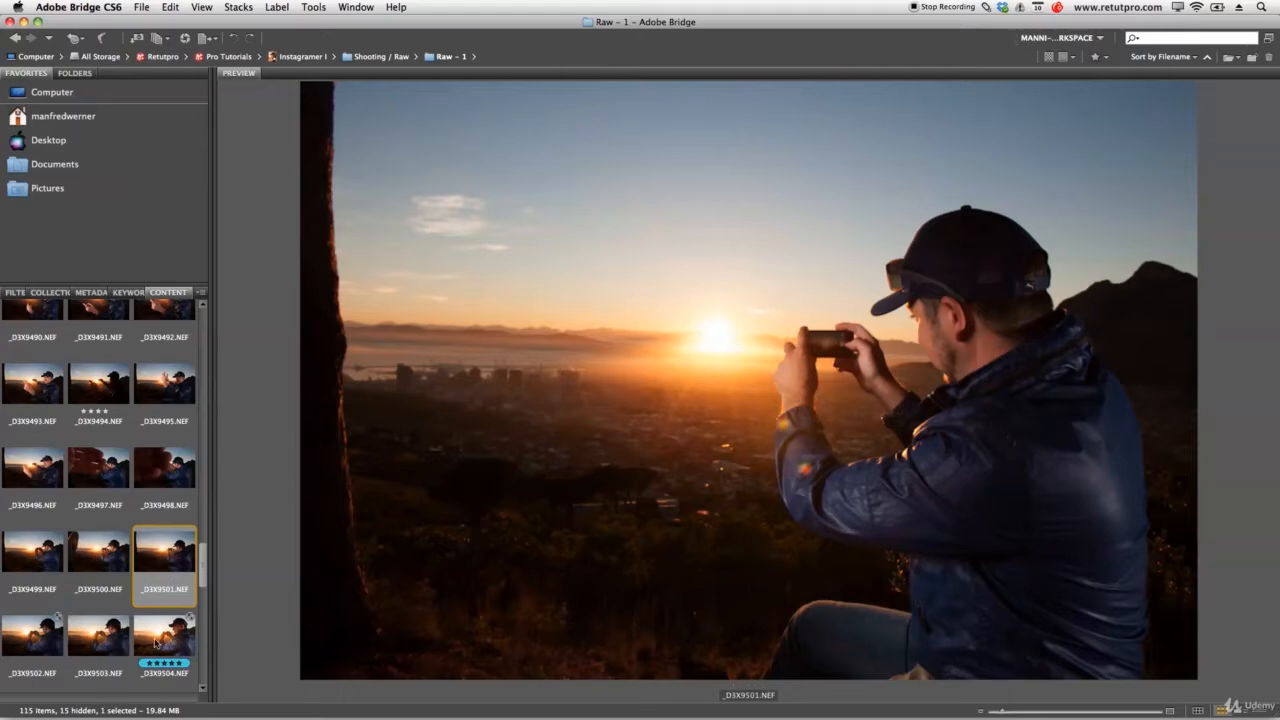
# Compare the exposures of the close-up shots _D3X9502.NEF to _D3X9506.NEF, ending on _D3X9506.NEF.
pyautogui.click(43, 644)
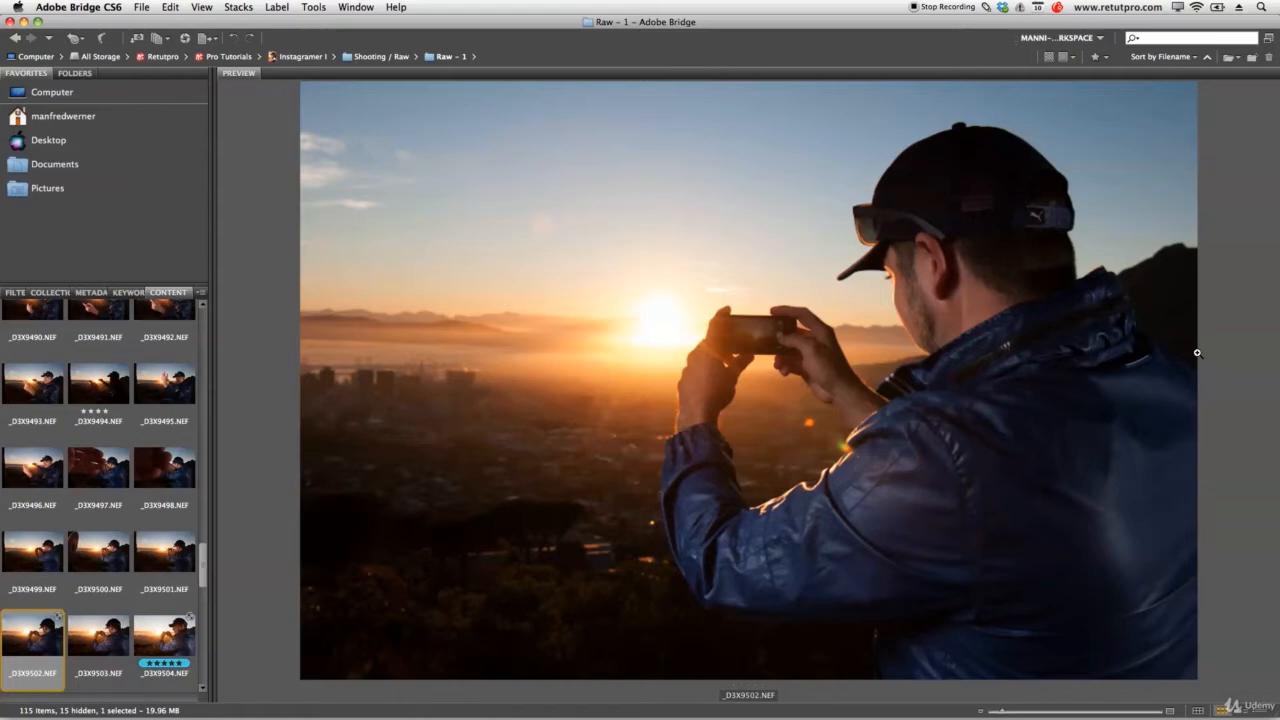
pyautogui.press('Right')
pyautogui.press('Right')
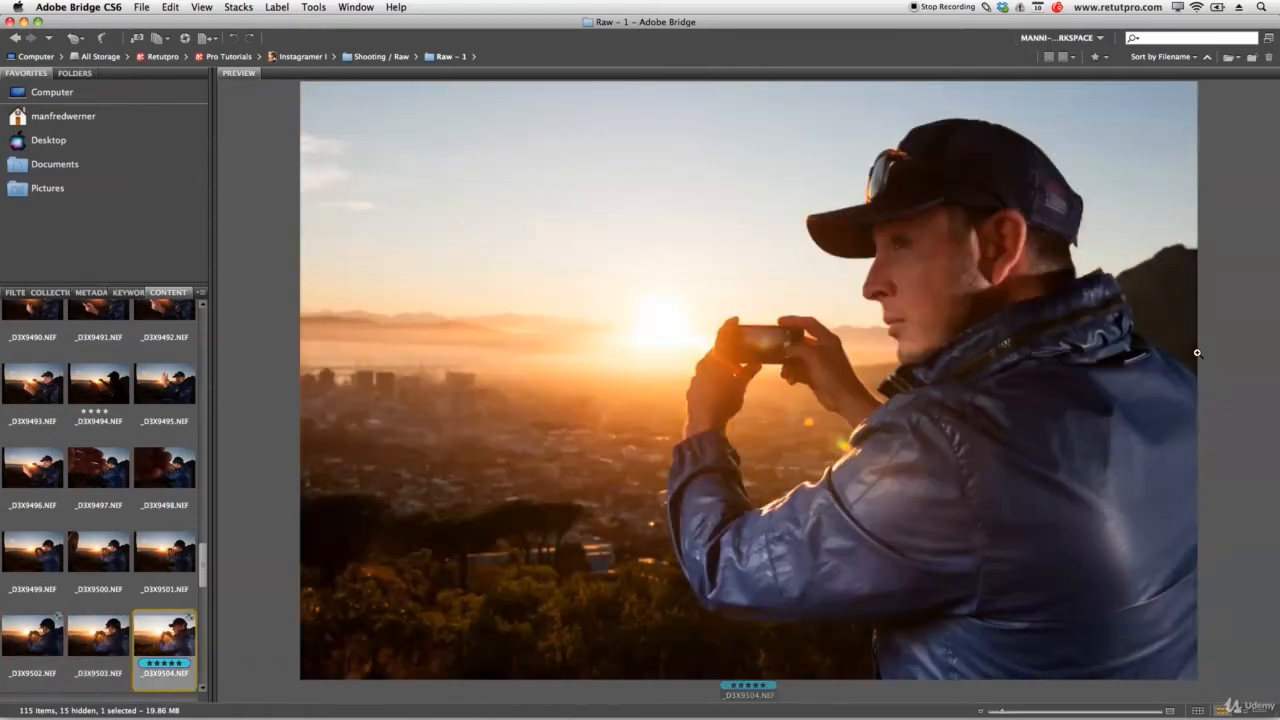
pyautogui.press('Left')
pyautogui.press('Right')
pyautogui.press('Right')
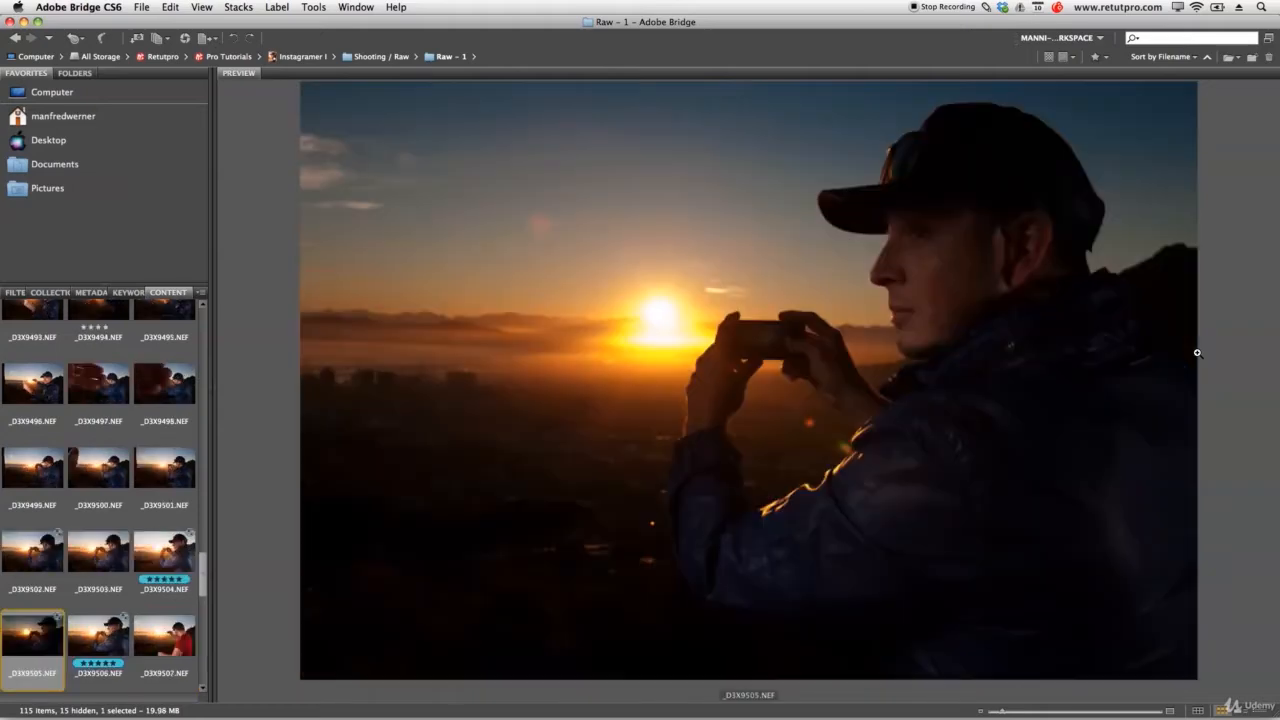
pyautogui.press('Left')
pyautogui.press('Right')
pyautogui.press('Left')
pyautogui.press('Right')
pyautogui.press('Left')
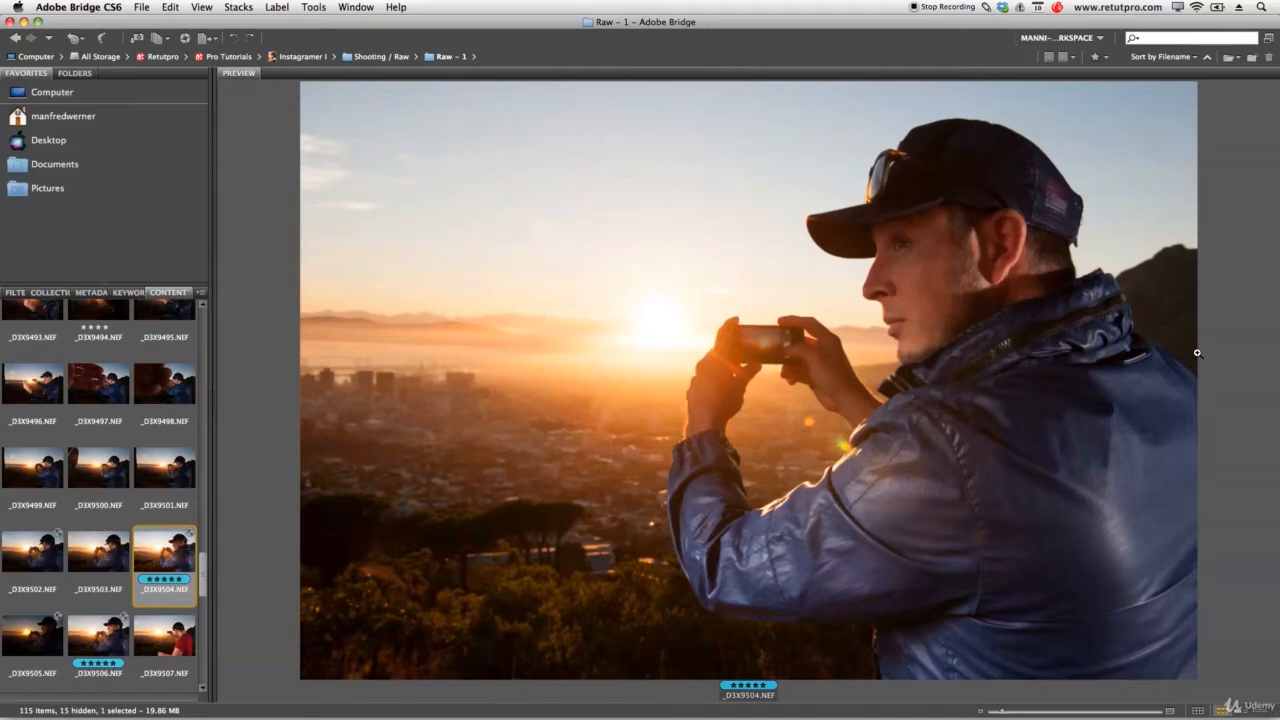
pyautogui.press('Right')
pyautogui.press('Right')
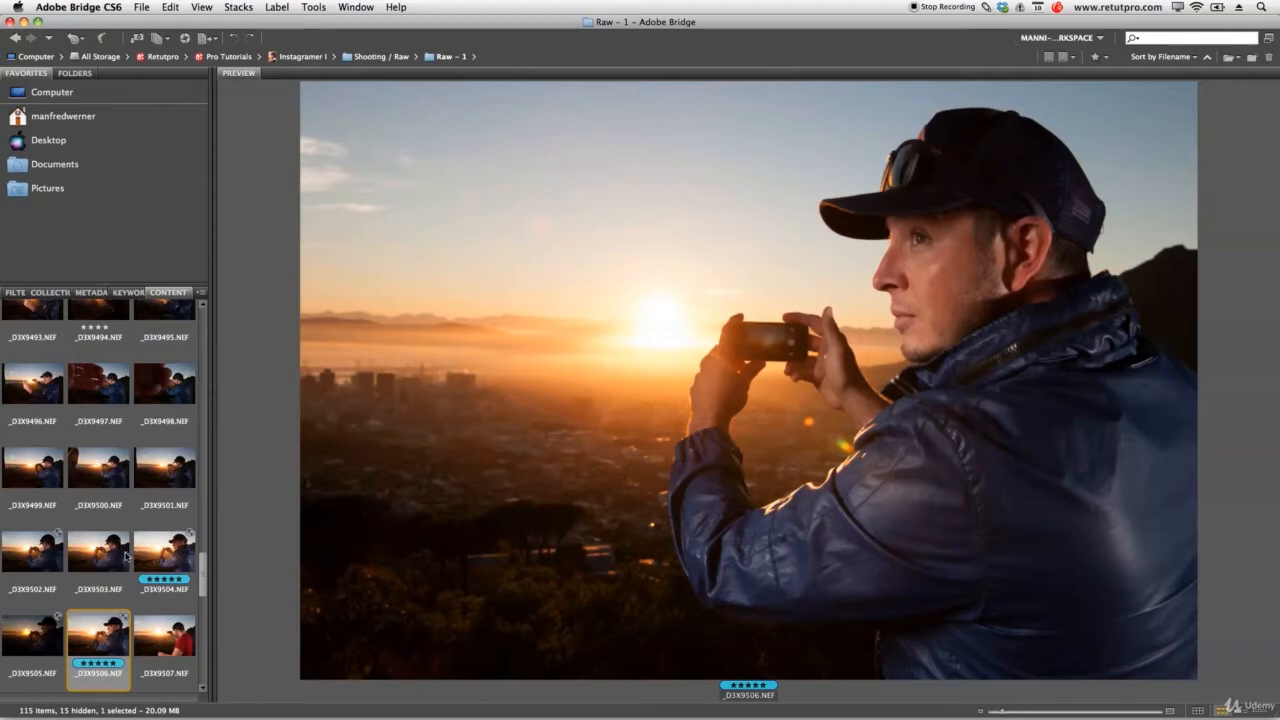
# Open _D3X9506.NEF in Camera Raw and accept workflow options of 8 Bits/Channel, 6048 by 4032, no output sharpening and opening as Smart Objects.
pyautogui.doubleClick(105, 644)
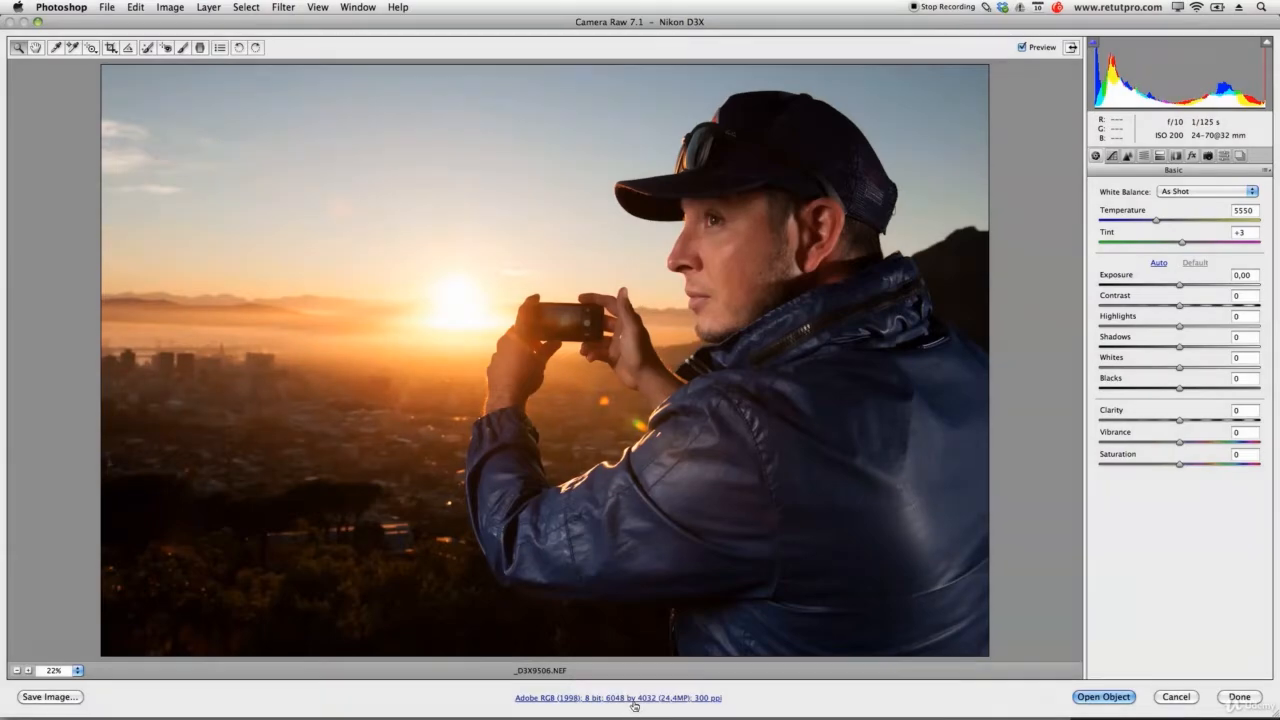
pyautogui.click(618, 697)
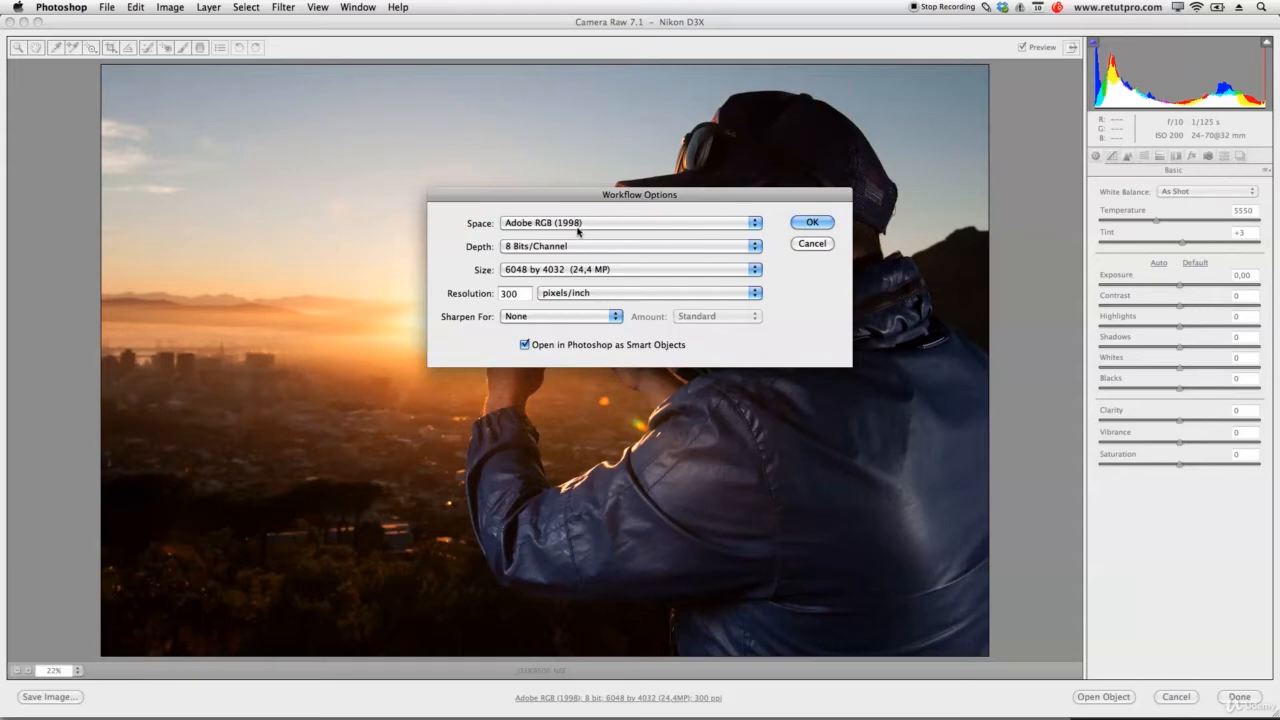
pyautogui.click(529, 248)
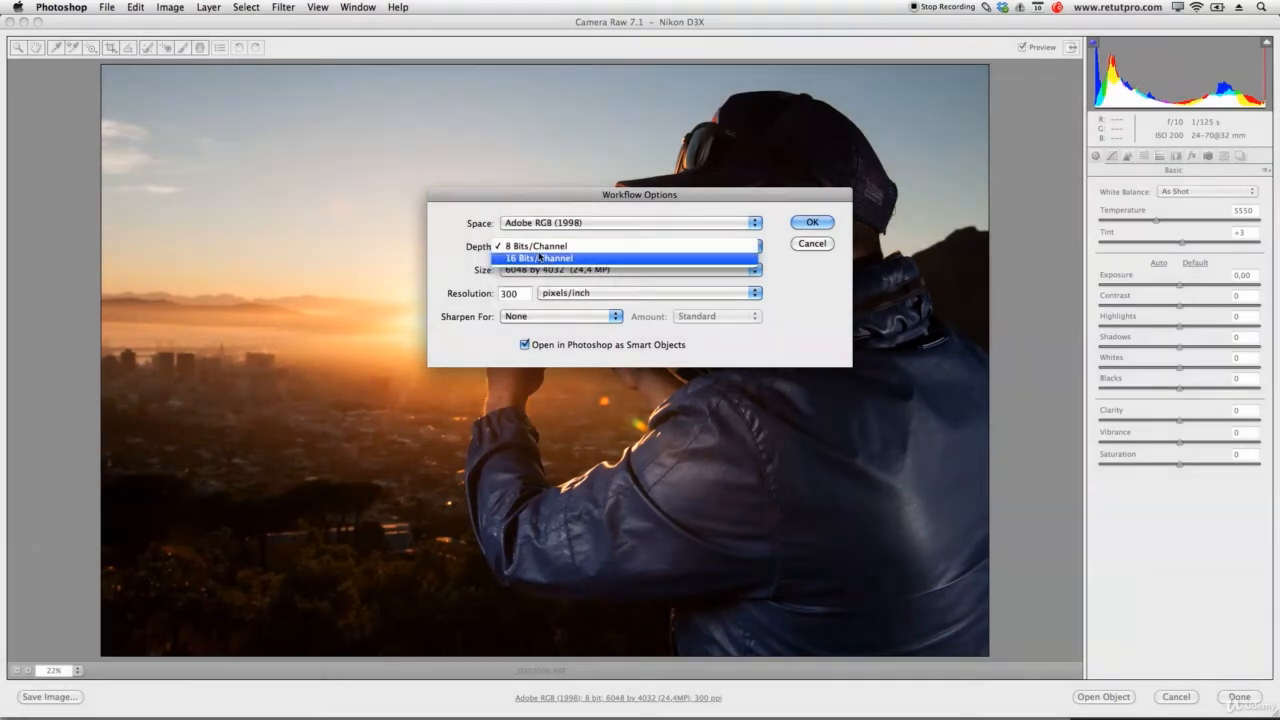
pyautogui.click(480, 258)
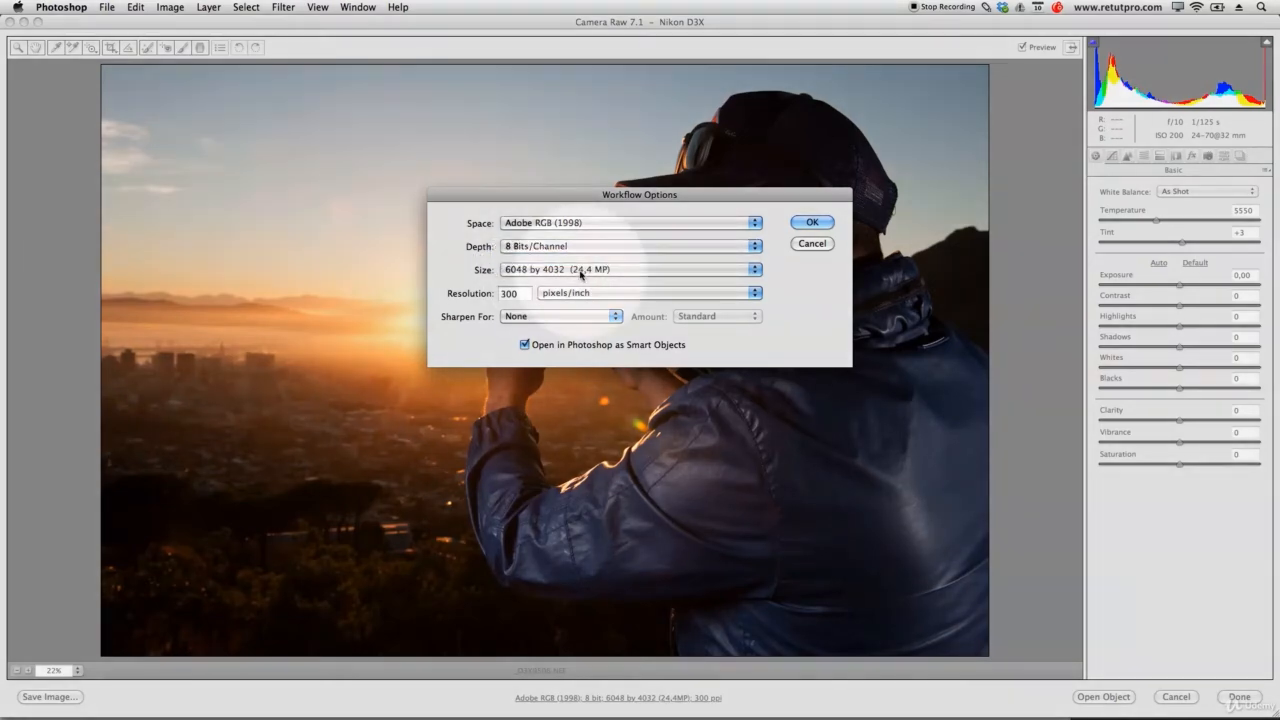
pyautogui.click(585, 277)
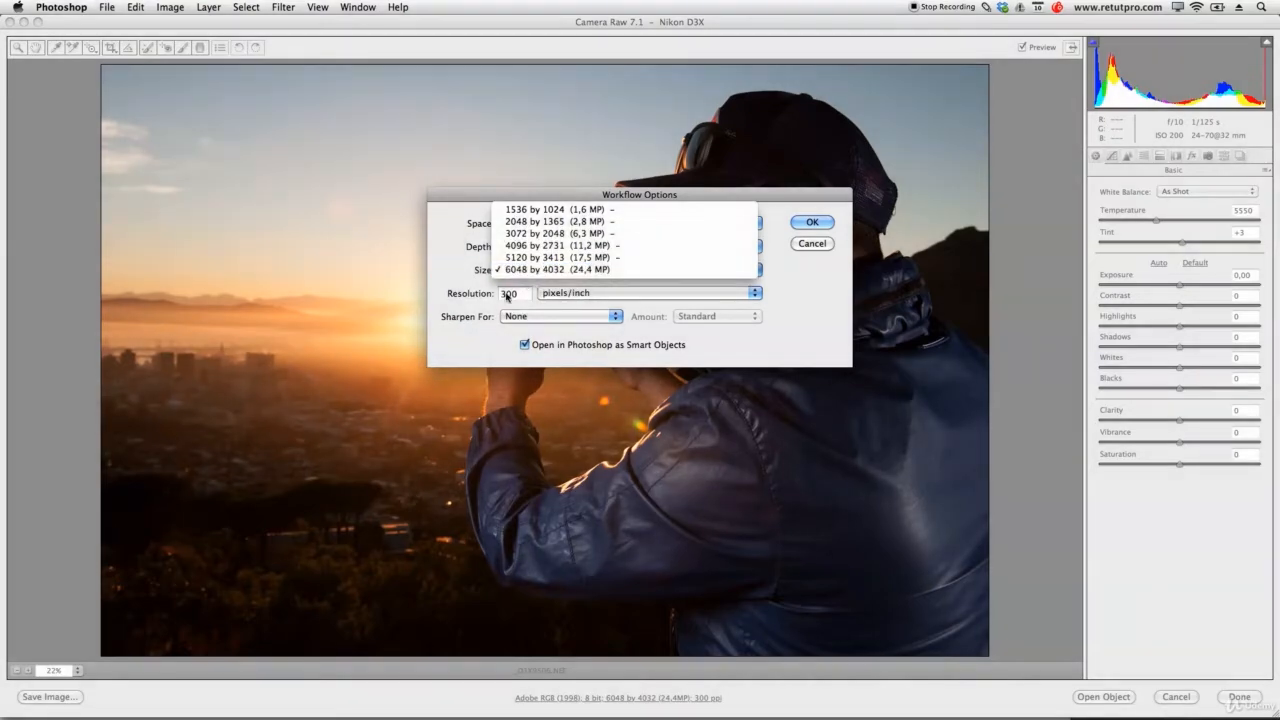
pyautogui.click(441, 280)
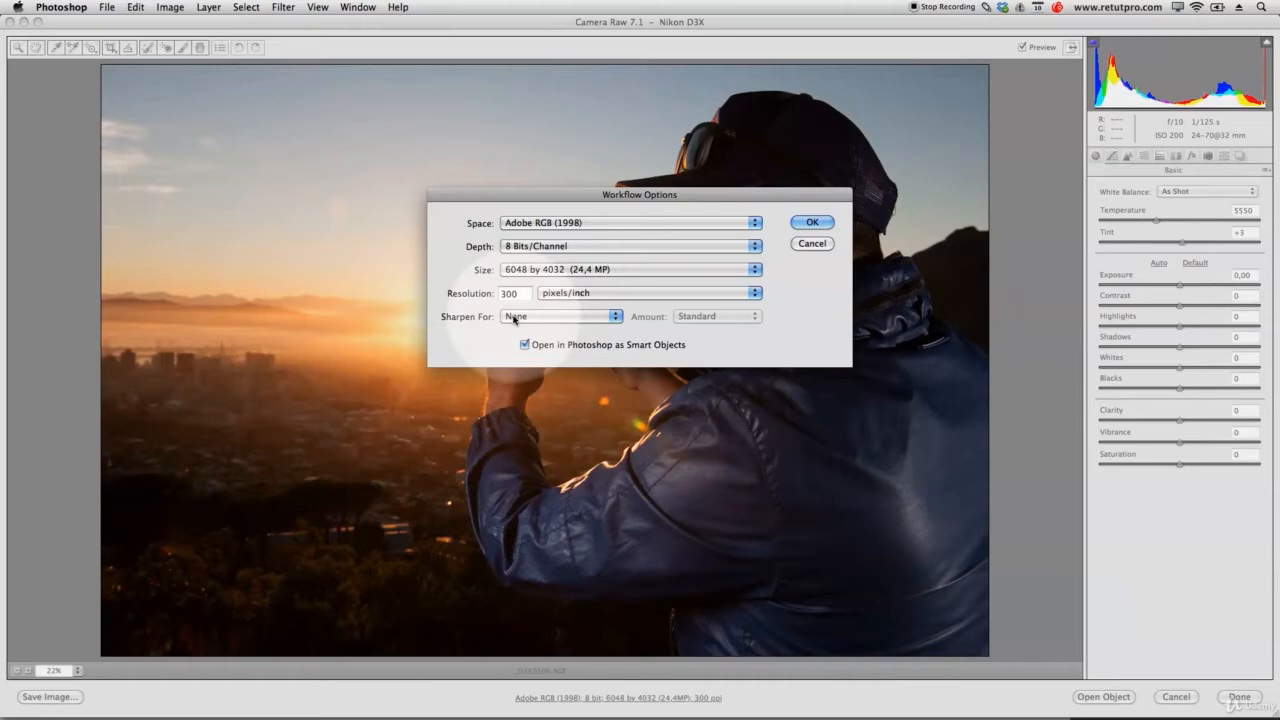
pyautogui.click(522, 317)
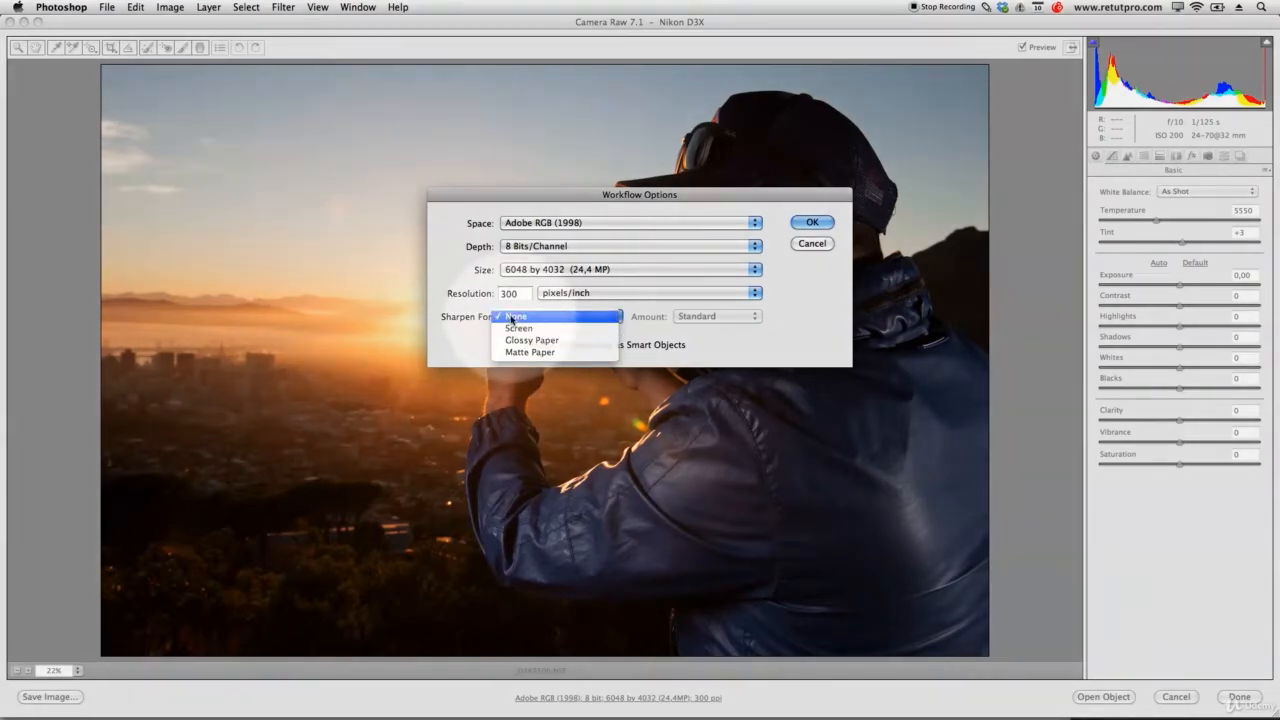
pyautogui.click(514, 317)
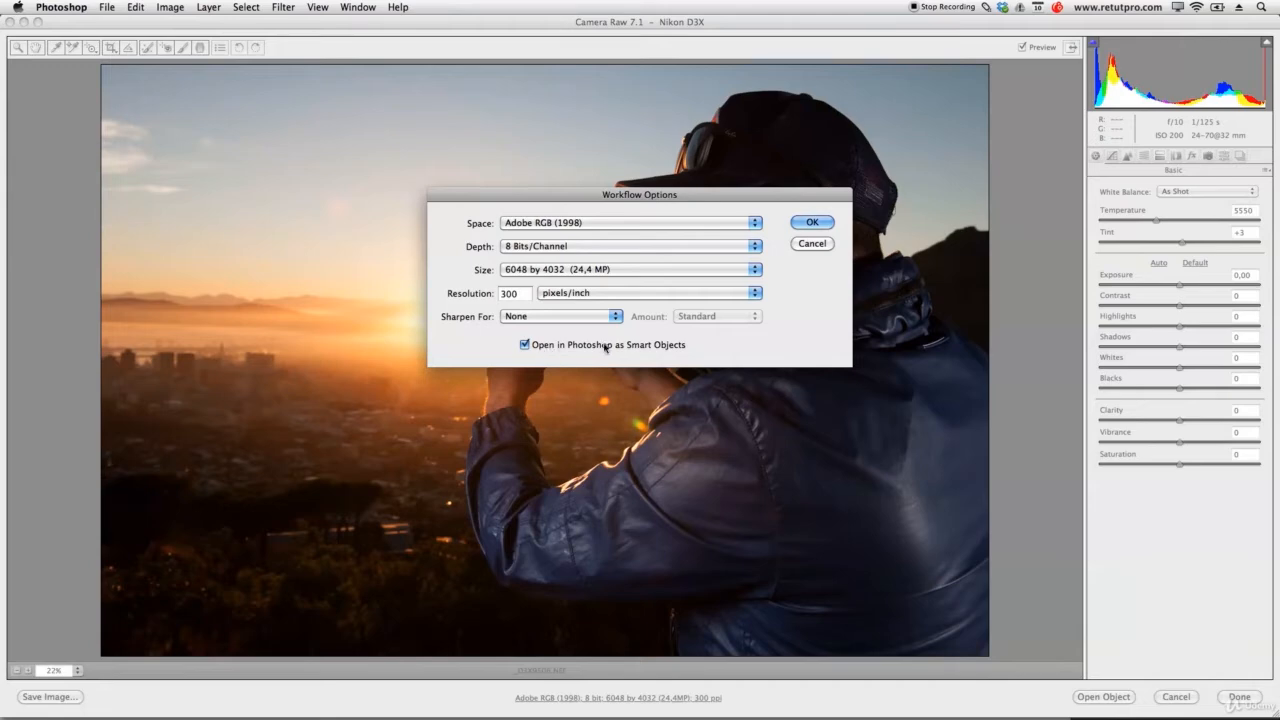
pyautogui.click(526, 345)
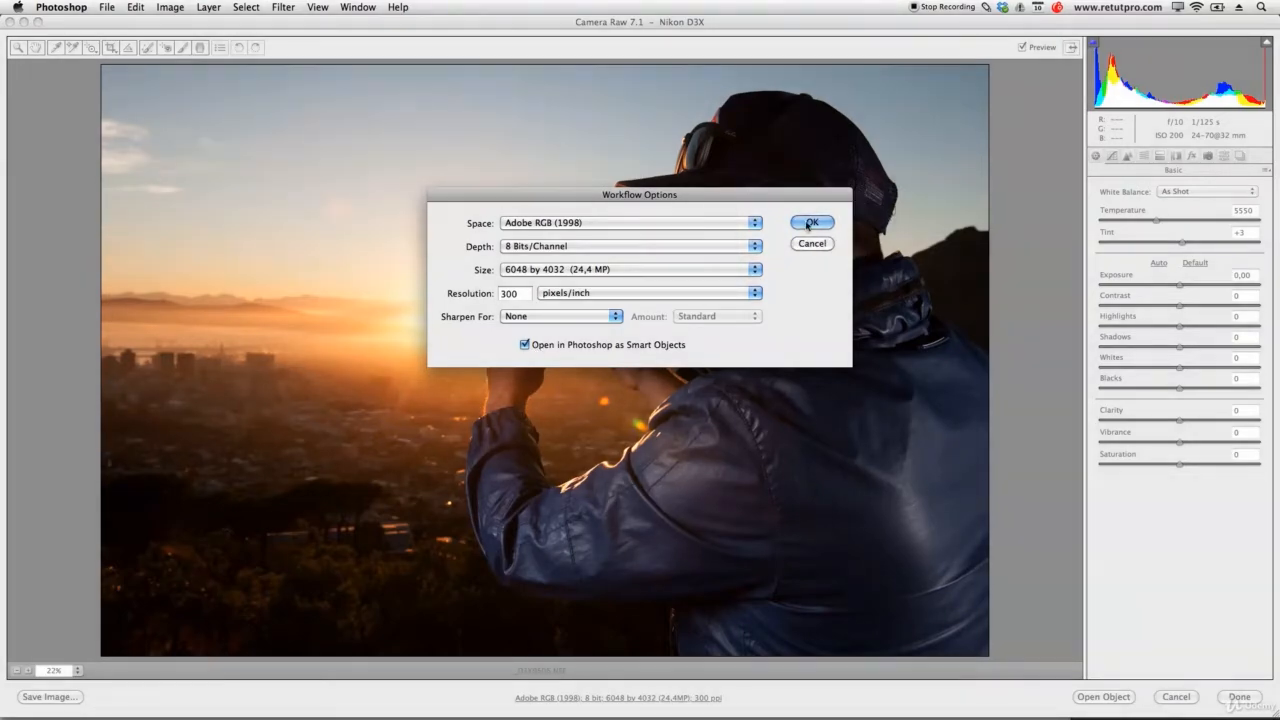
pyautogui.click(812, 222)
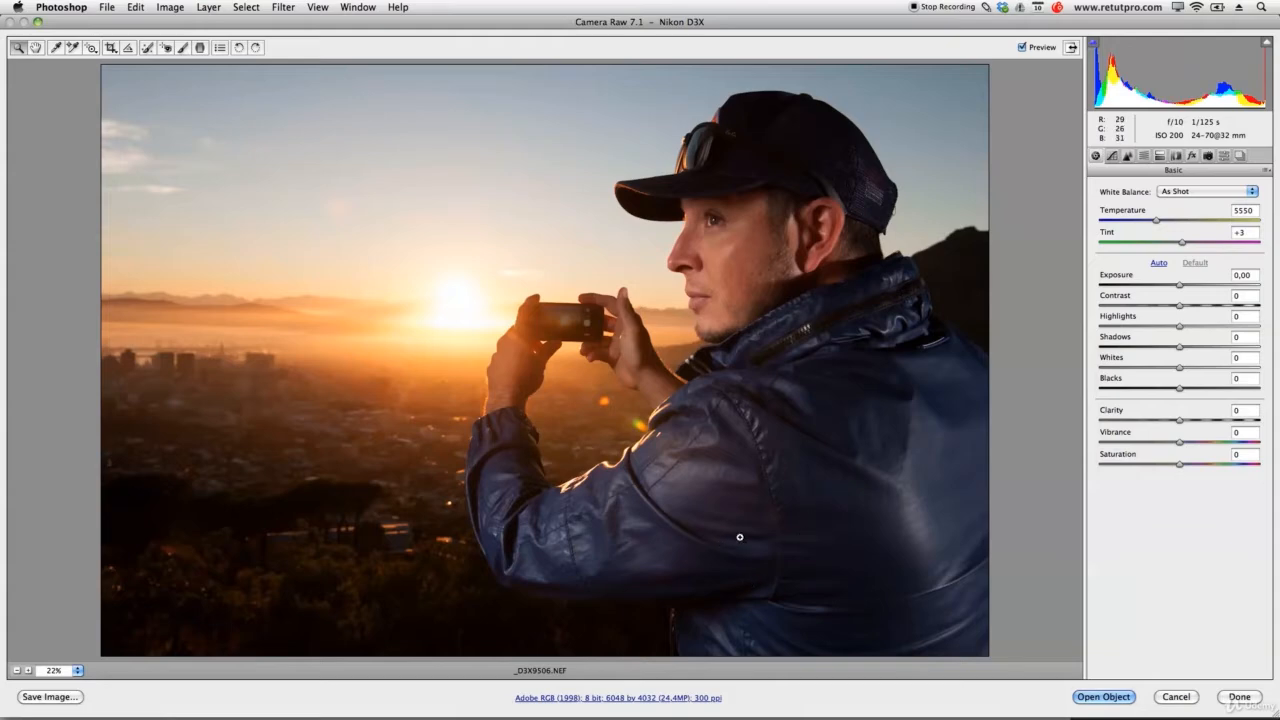
# Sharpen the photo with an Amount of 61 and a Radius of 0.5, judging the effect on the man's face.
pyautogui.click(348, 549)
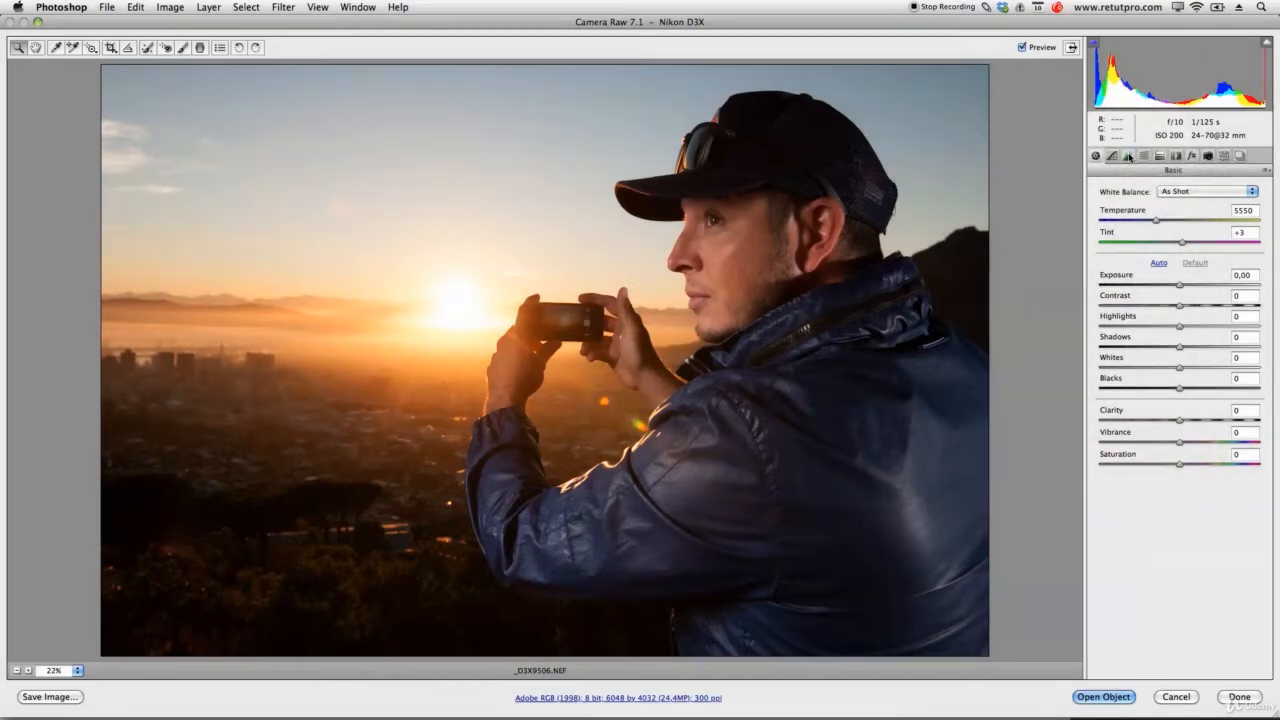
pyautogui.click(1128, 156)
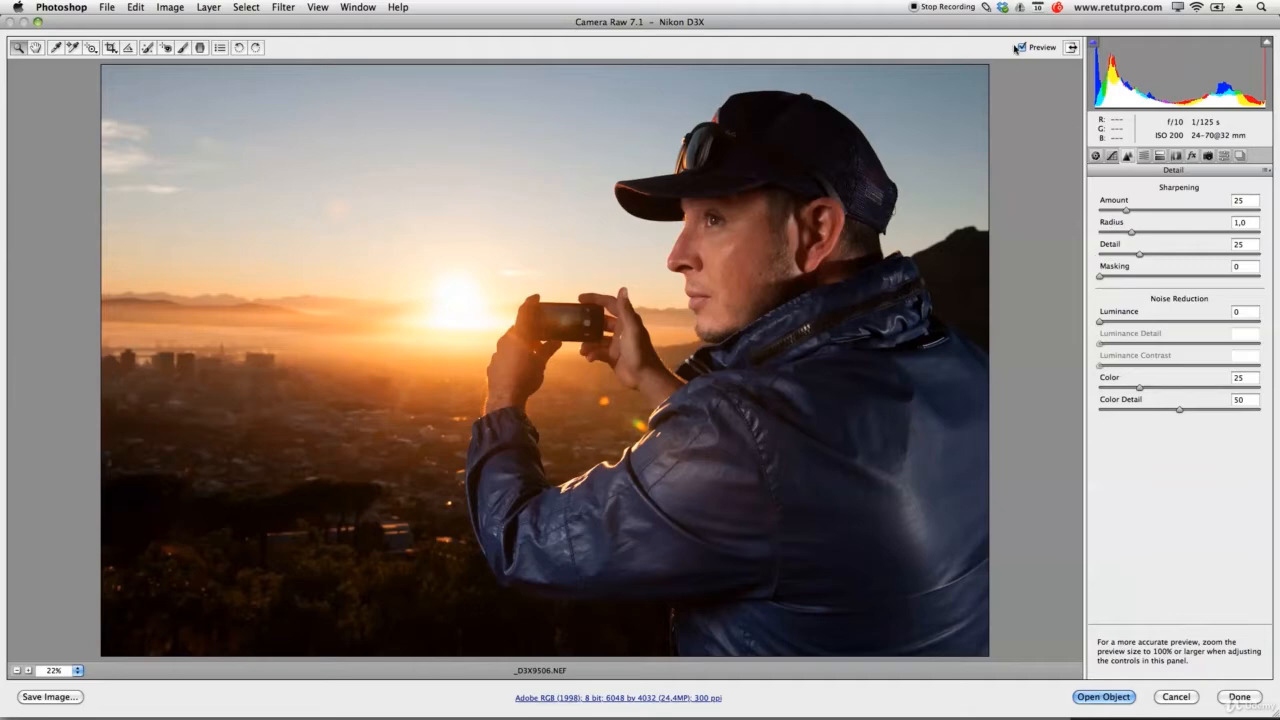
pyautogui.moveTo(614, 163); pyautogui.dragTo(886, 364)
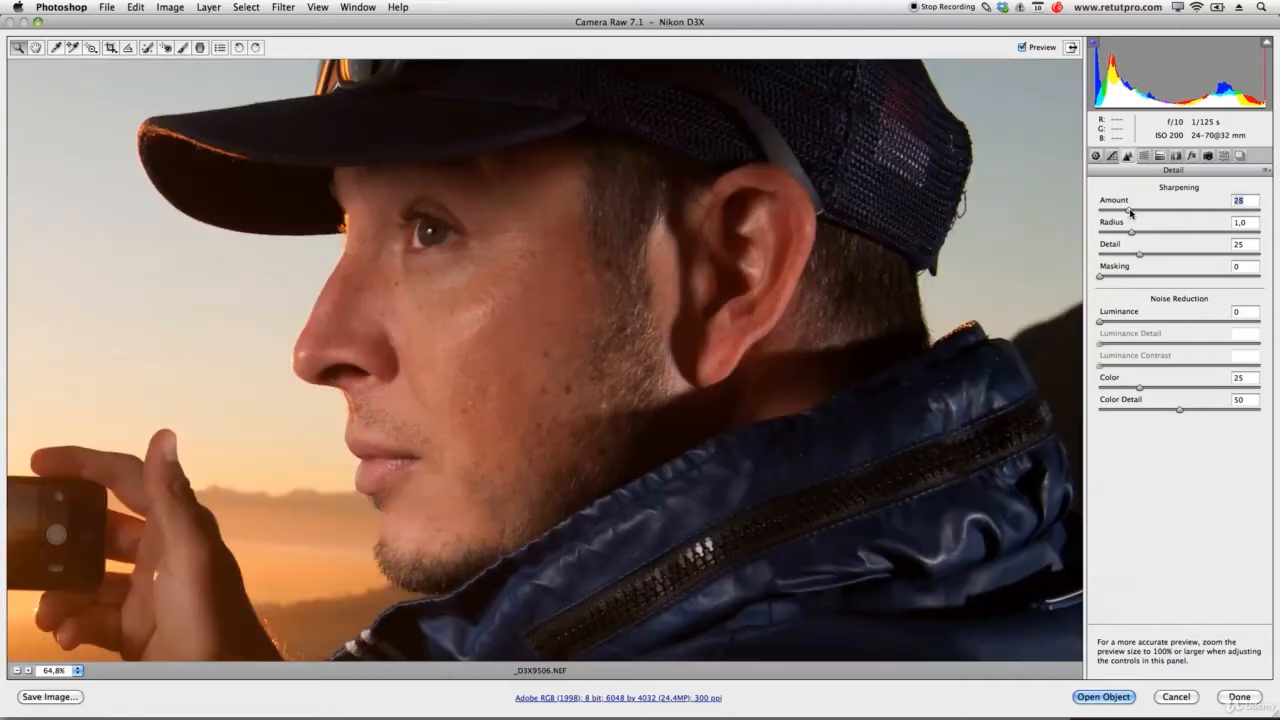
pyautogui.moveTo(1127, 210); pyautogui.dragTo(1262, 212)
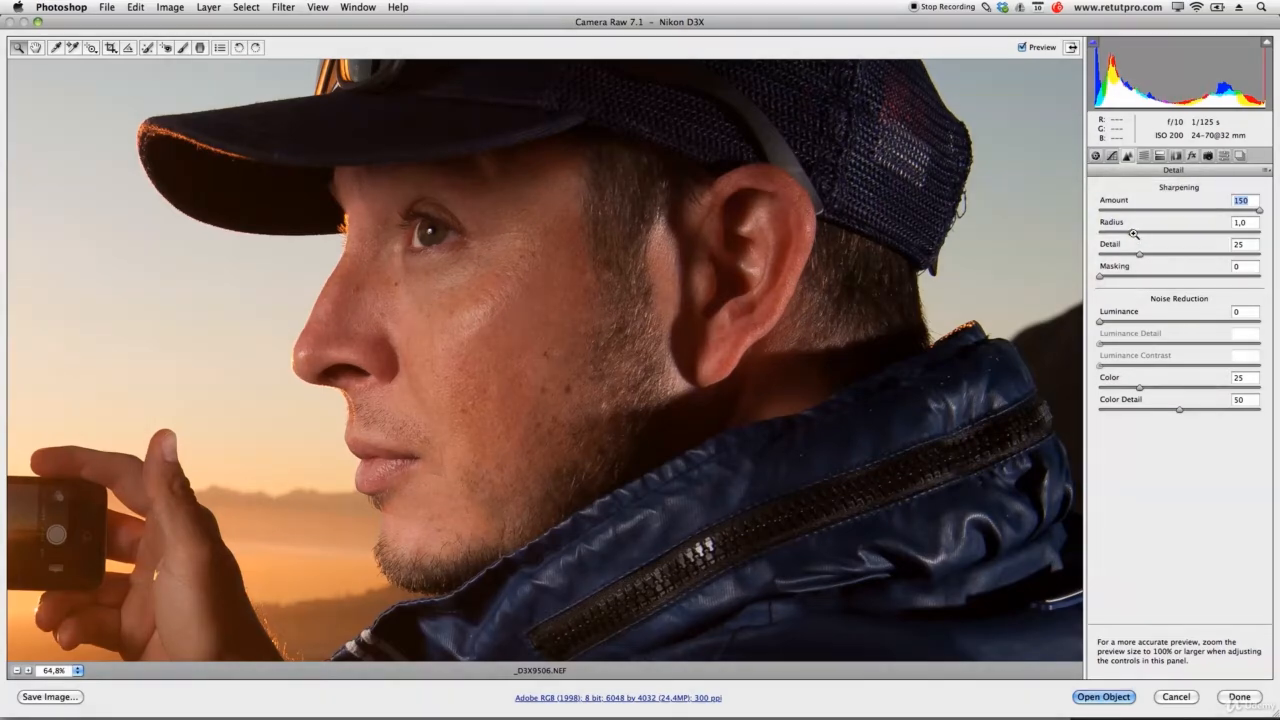
pyautogui.moveTo(1131, 232); pyautogui.dragTo(1089, 233)
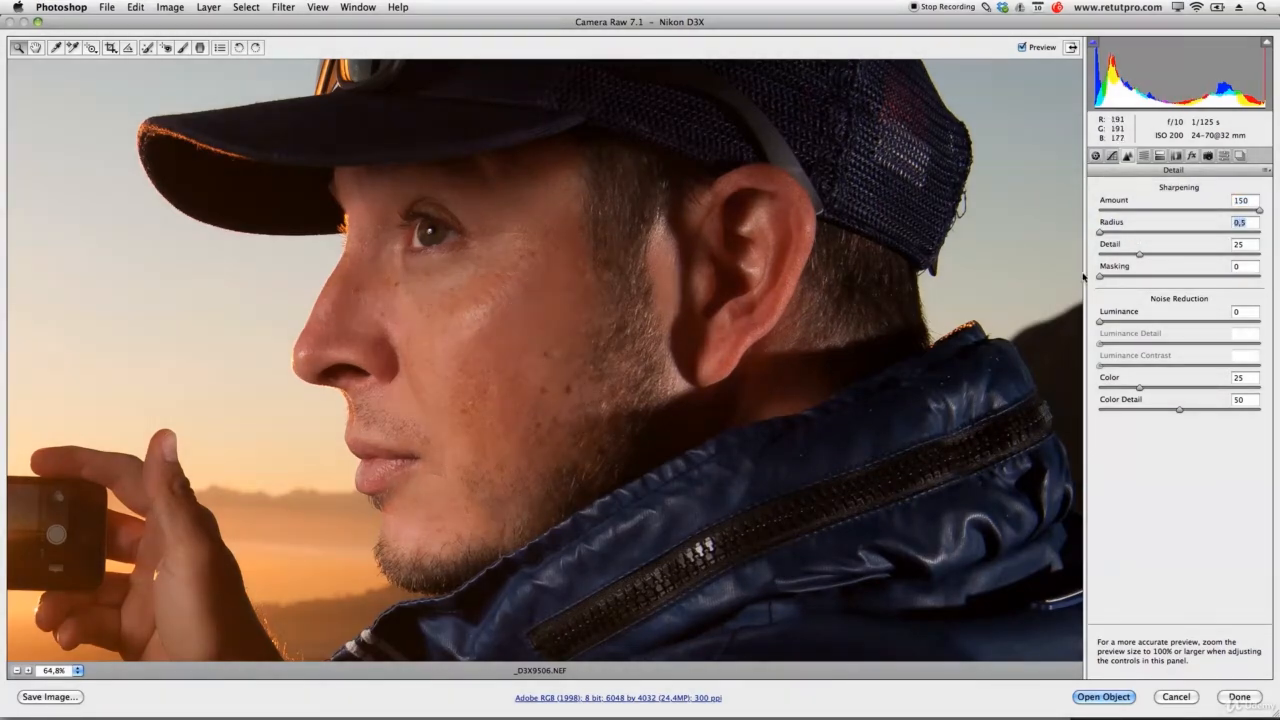
pyautogui.moveTo(1101, 232)
pyautogui.mouseDown()
pyautogui.moveTo(1231, 233)
pyautogui.moveTo(1029, 241)
pyautogui.moveTo(1099, 232)
pyautogui.mouseUp()
pyautogui.moveTo(1258, 209); pyautogui.dragTo(1181, 209)
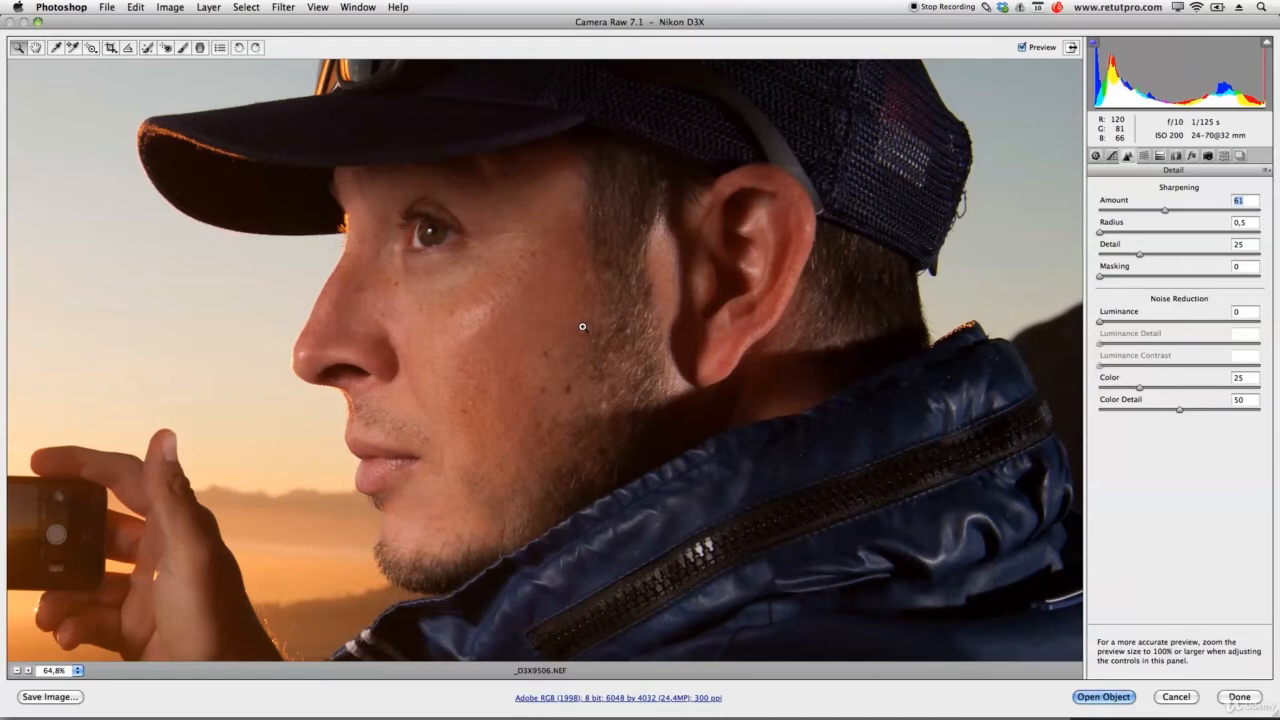
pyautogui.press('super+0')
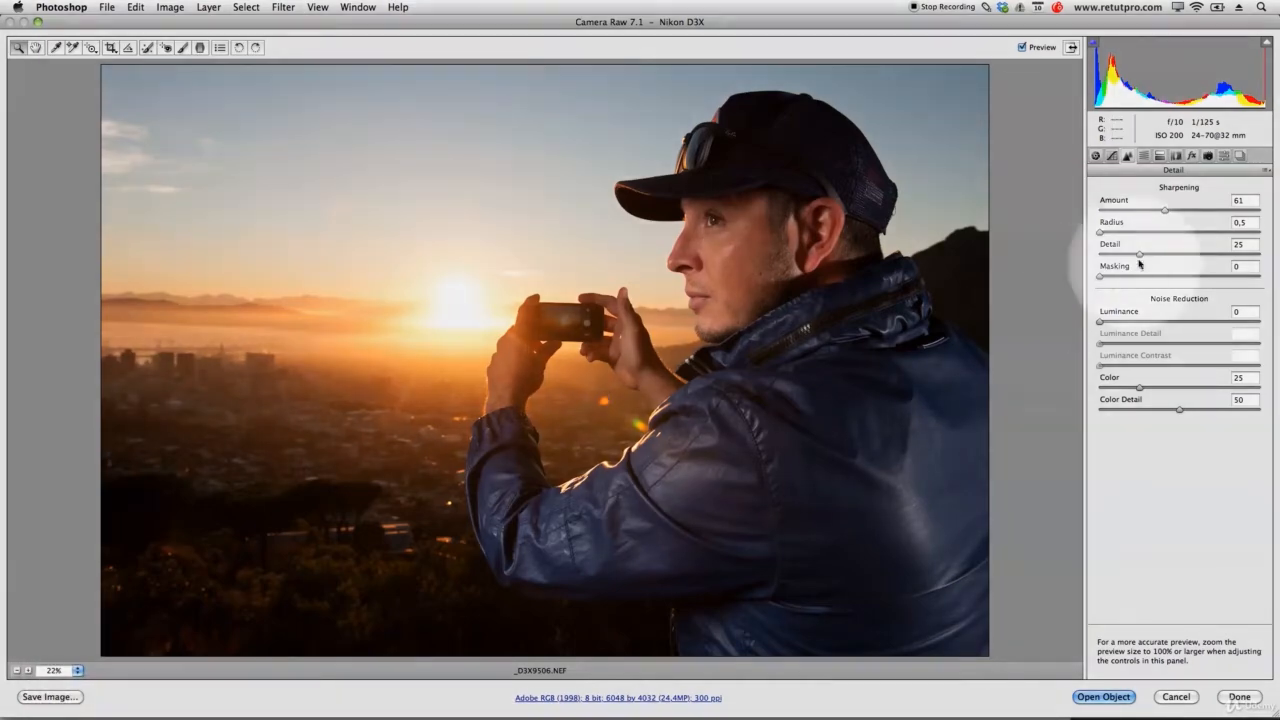
# Lower the photo's Exposure to -0.30 and cool its white balance to a custom Temperature of 5300.
pyautogui.click(1096, 156)
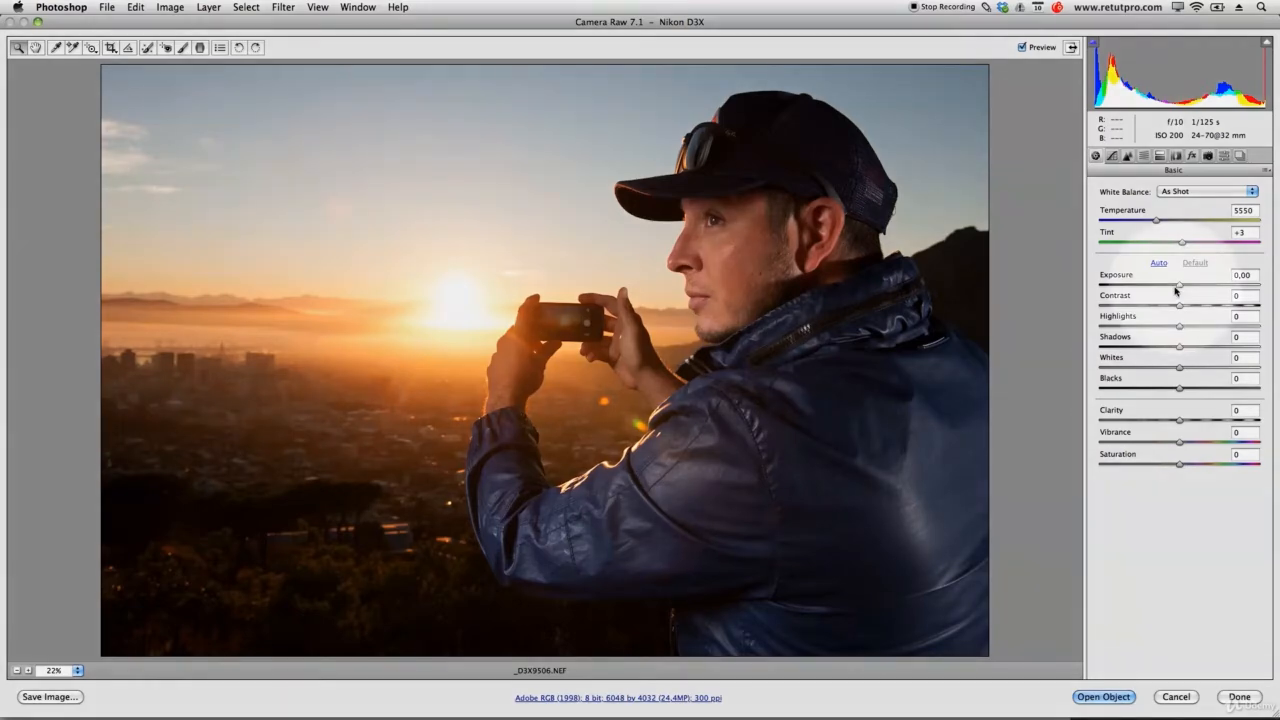
pyautogui.moveTo(1180, 287)
pyautogui.mouseDown()
pyautogui.moveTo(1117, 291)
pyautogui.moveTo(1242, 293)
pyautogui.moveTo(1180, 298)
pyautogui.mouseUp()
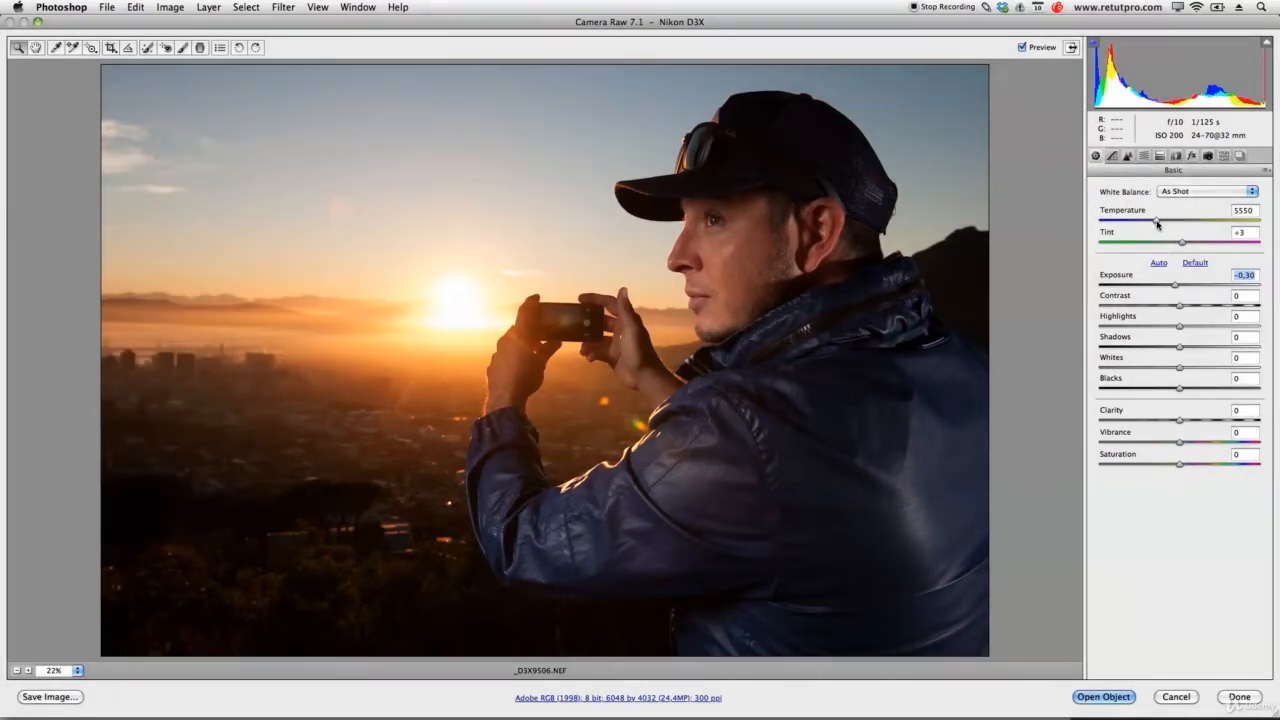
pyautogui.moveTo(1157, 224); pyautogui.dragTo(1152, 227)
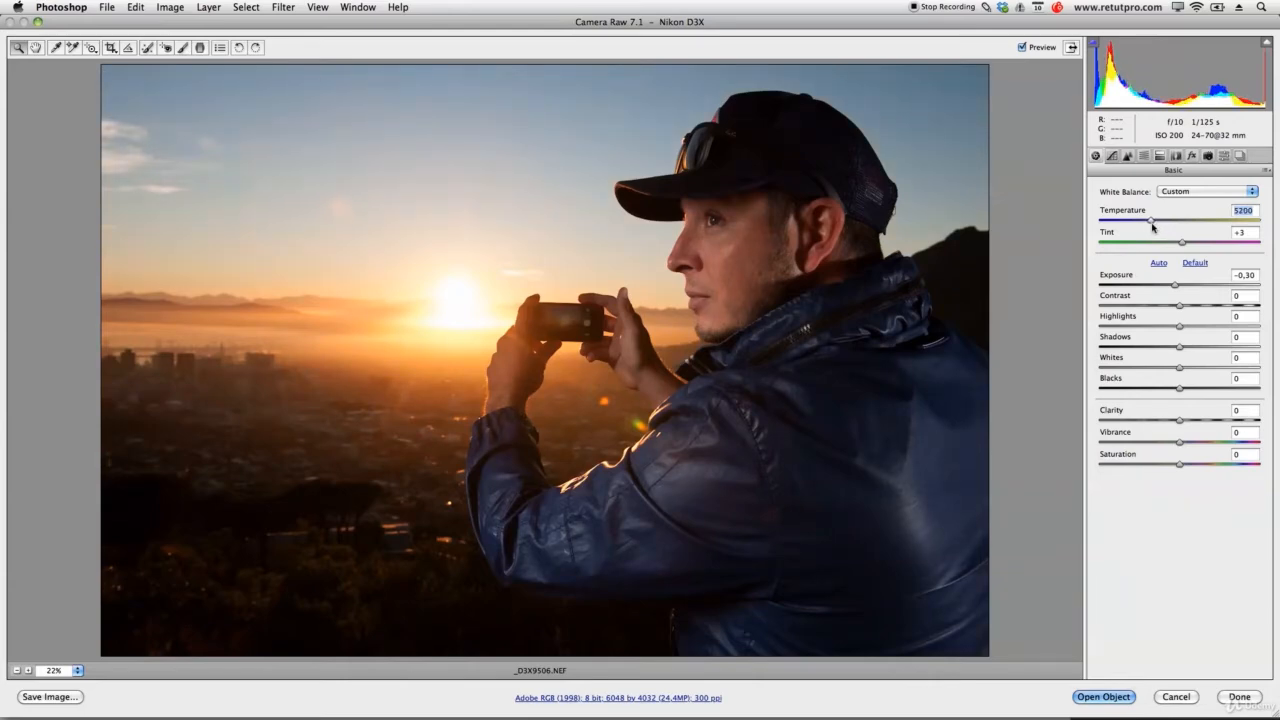
pyautogui.moveTo(1154, 224); pyautogui.dragTo(1153, 225)
pyautogui.click(1040, 323)
pyautogui.click(1184, 194)
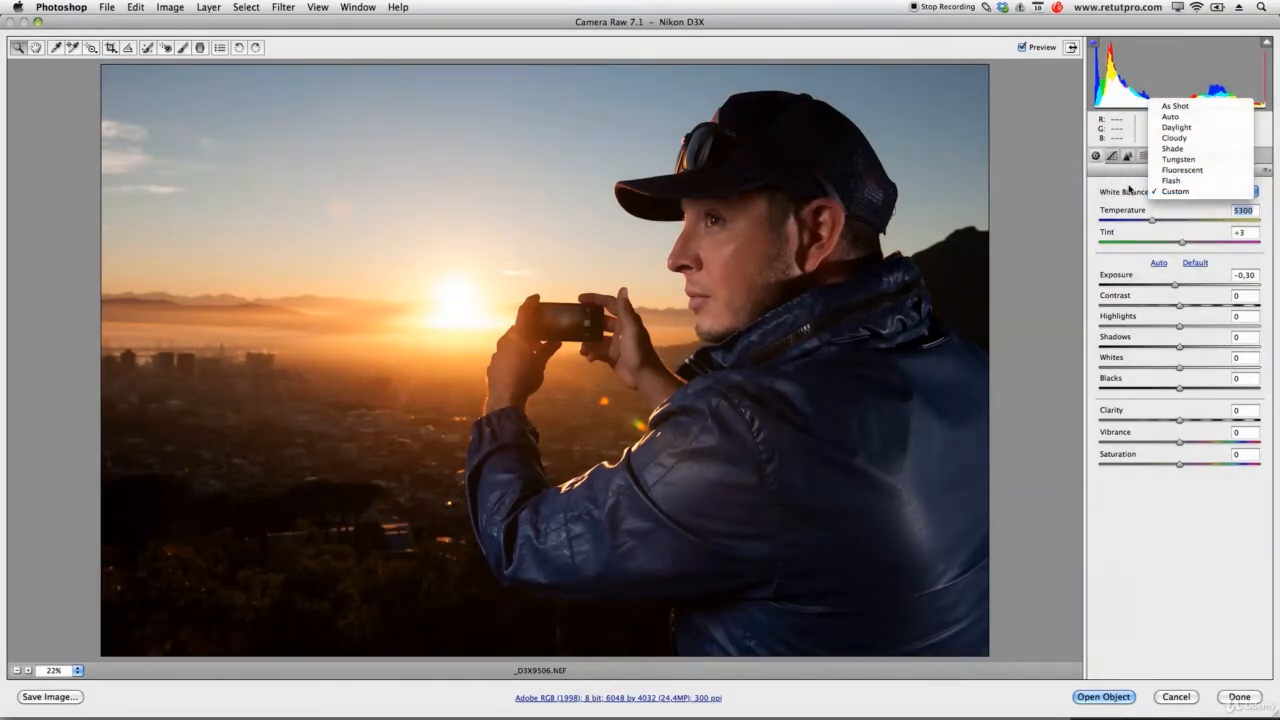
pyautogui.click(1132, 190)
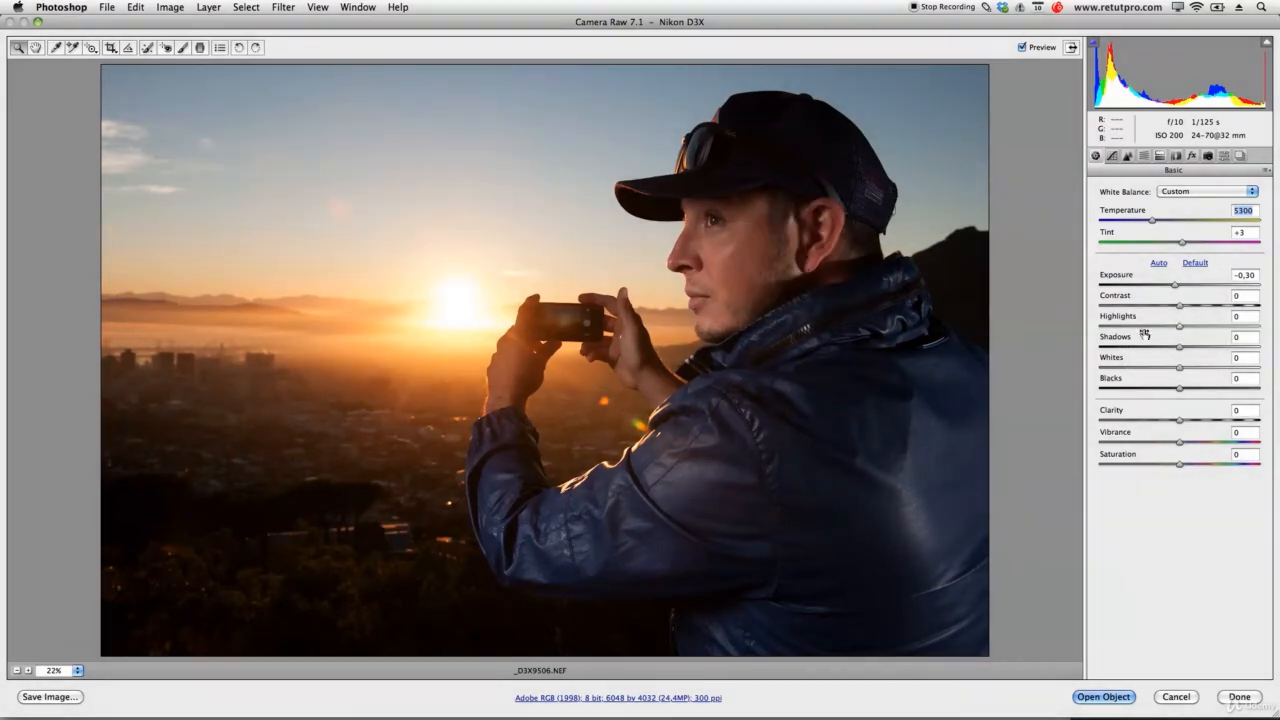
# Fine-tune the photo's tones with Contrast +3, Highlights +9, Shadows +11, Whites +8, Blacks -2 and Saturation -3.
pyautogui.moveTo(1179, 328)
pyautogui.mouseDown()
pyautogui.moveTo(1209, 330)
pyautogui.moveTo(1188, 332)
pyautogui.mouseUp()
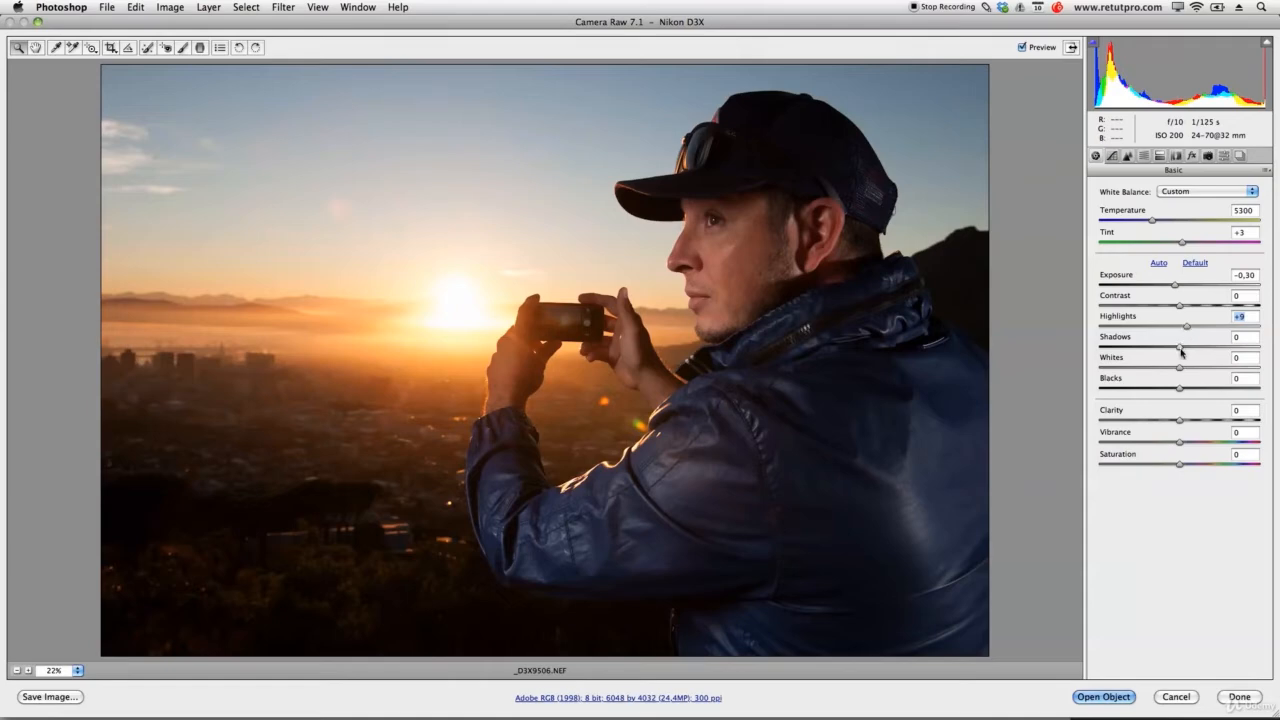
pyautogui.moveTo(1181, 352); pyautogui.dragTo(1220, 349)
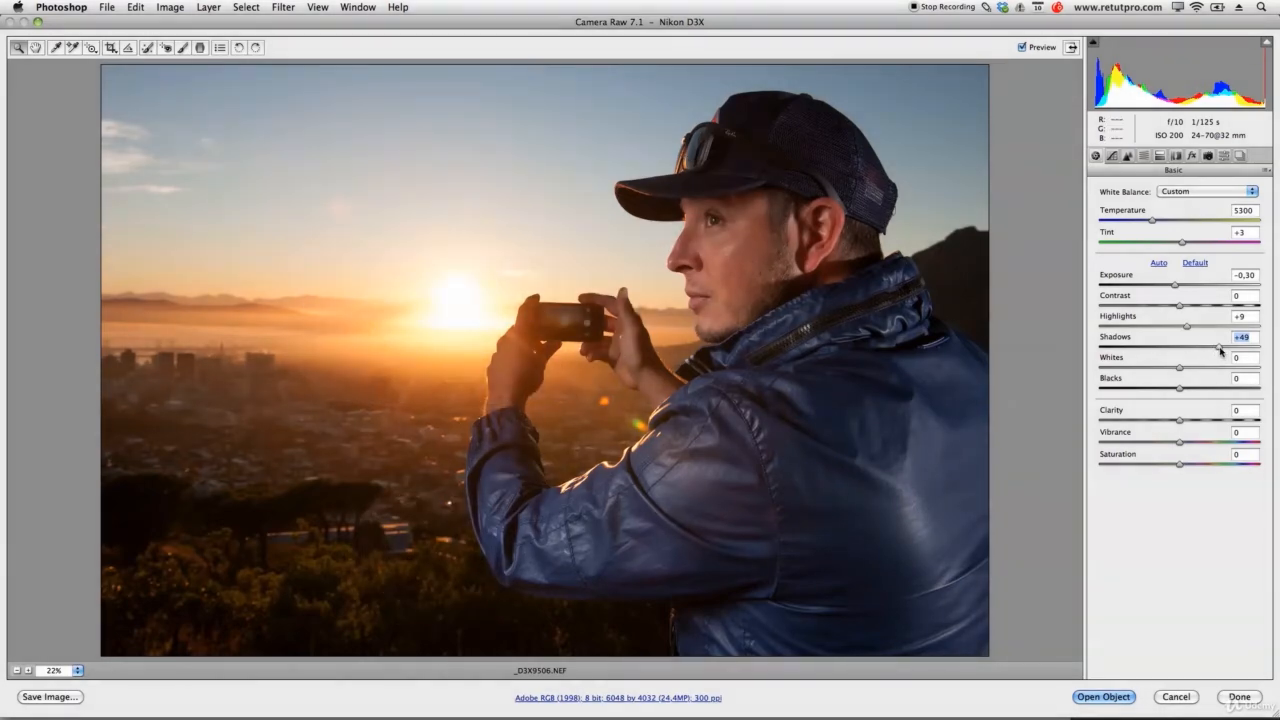
pyautogui.moveTo(1220, 350); pyautogui.dragTo(1190, 354)
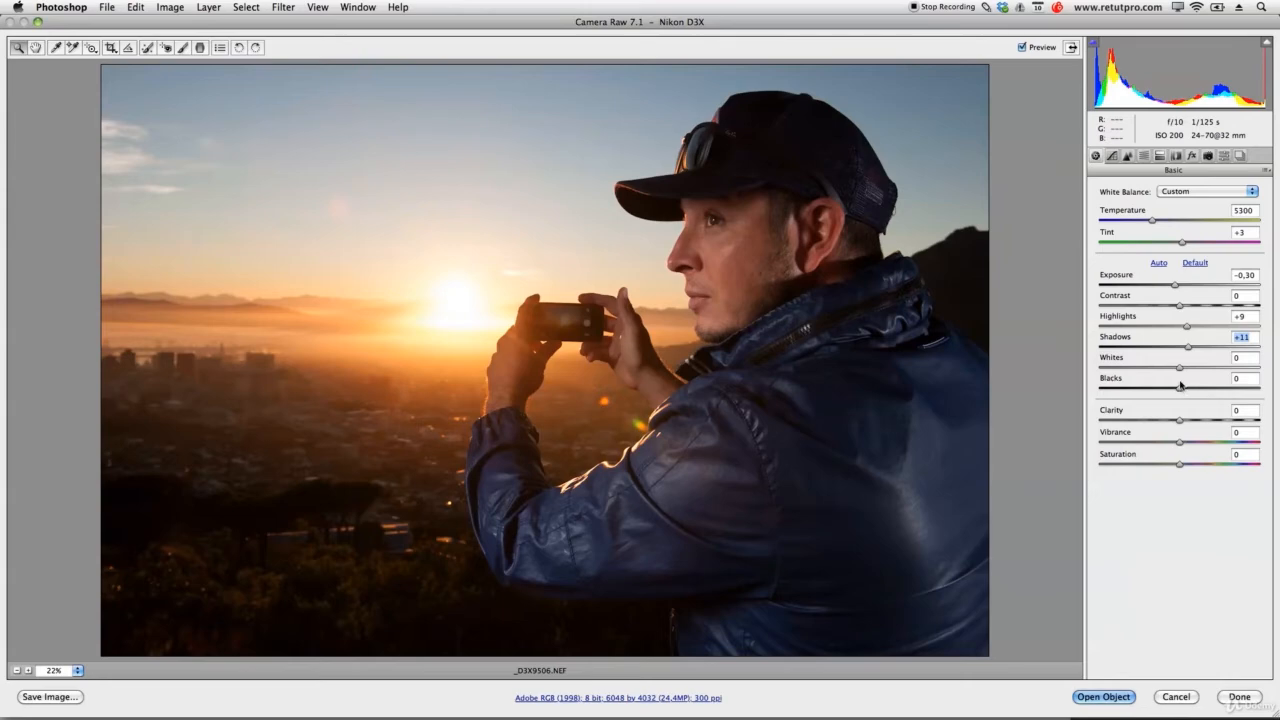
pyautogui.moveTo(1180, 368); pyautogui.dragTo(1178, 390)
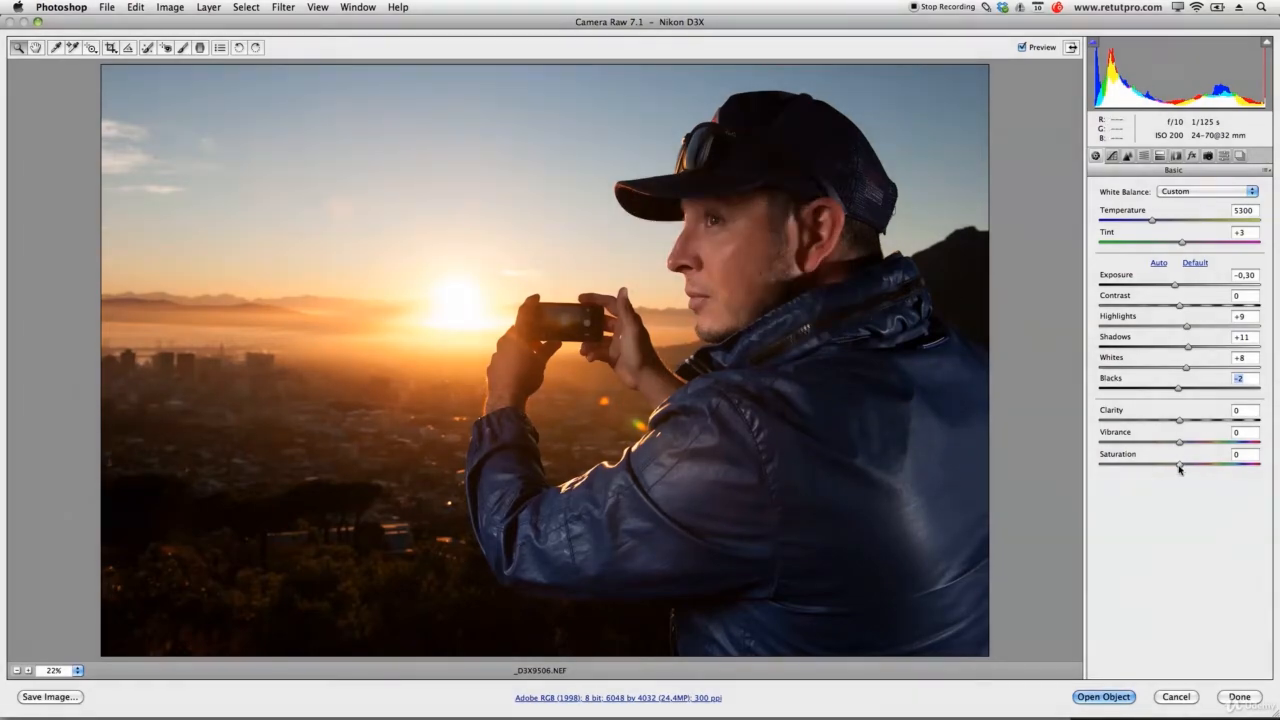
pyautogui.moveTo(1180, 464); pyautogui.dragTo(1178, 468)
pyautogui.moveTo(1181, 309)
pyautogui.mouseDown()
pyautogui.moveTo(1199, 306)
pyautogui.moveTo(1182, 310)
pyautogui.mouseUp()
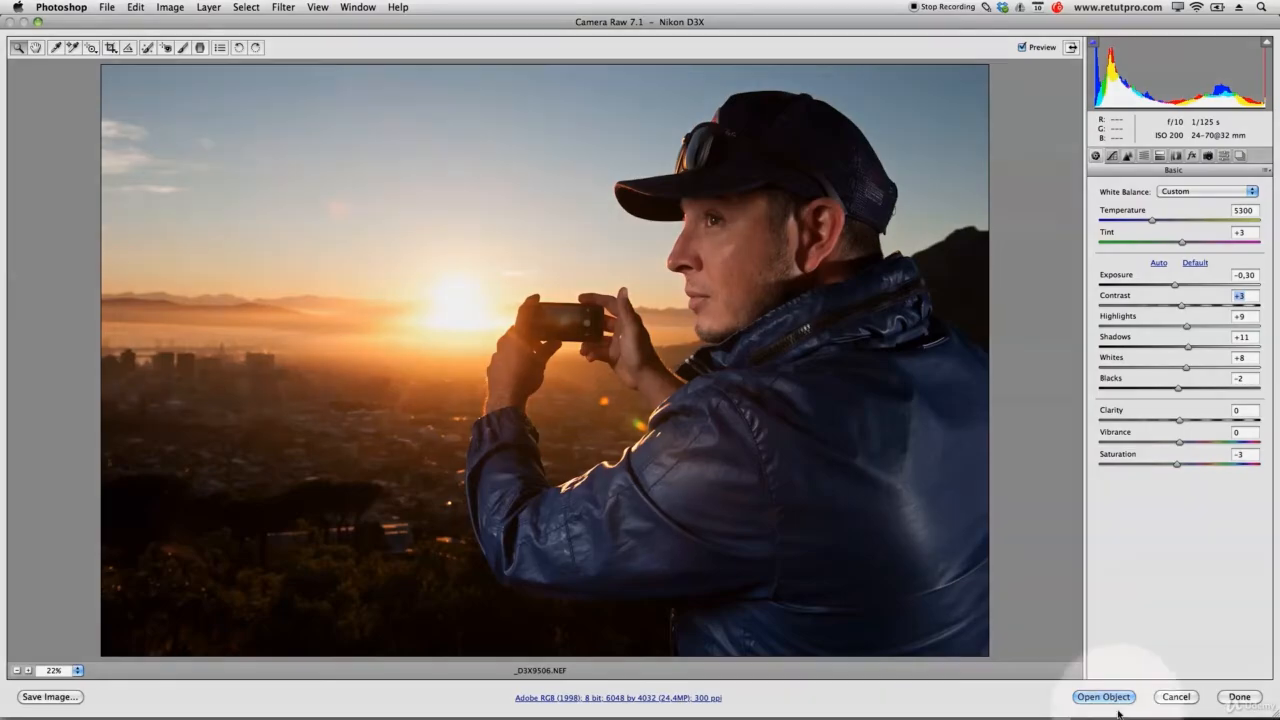
# Open the developed photo in Photoshop as a Smart Object and rename its layer Base Plate.
pyautogui.click(1108, 697)
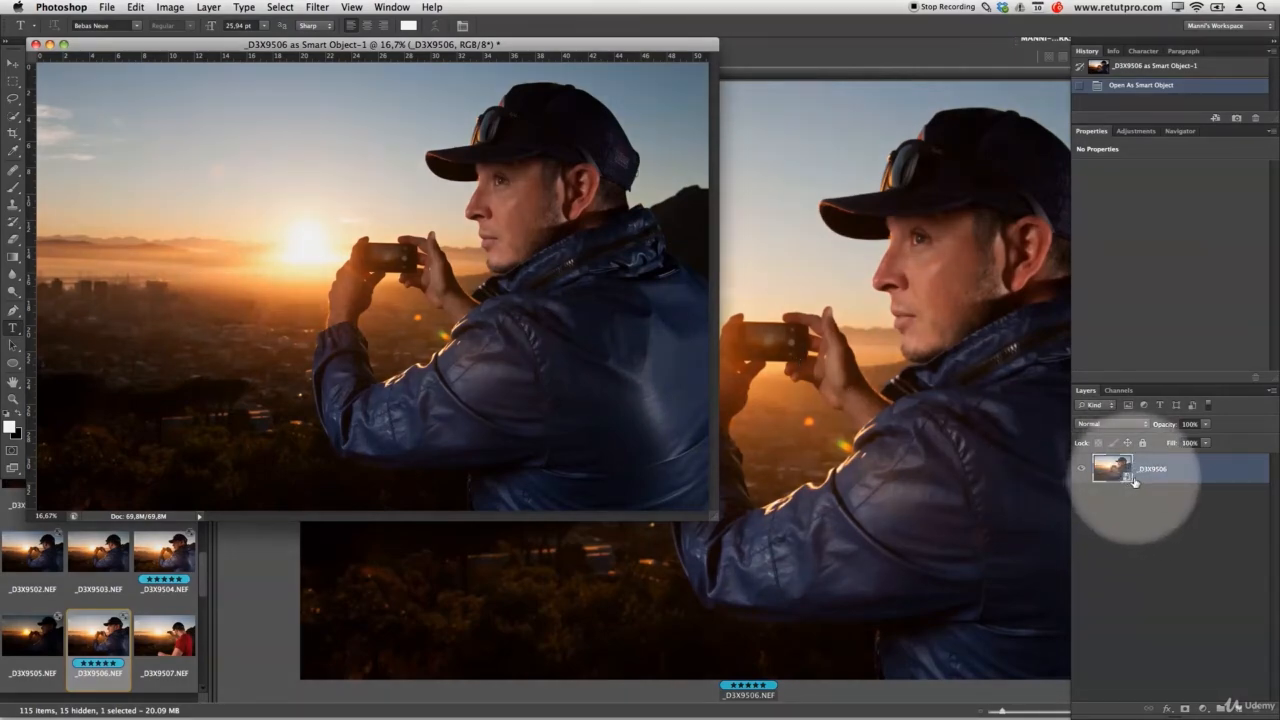
pyautogui.doubleClick(1149, 470)
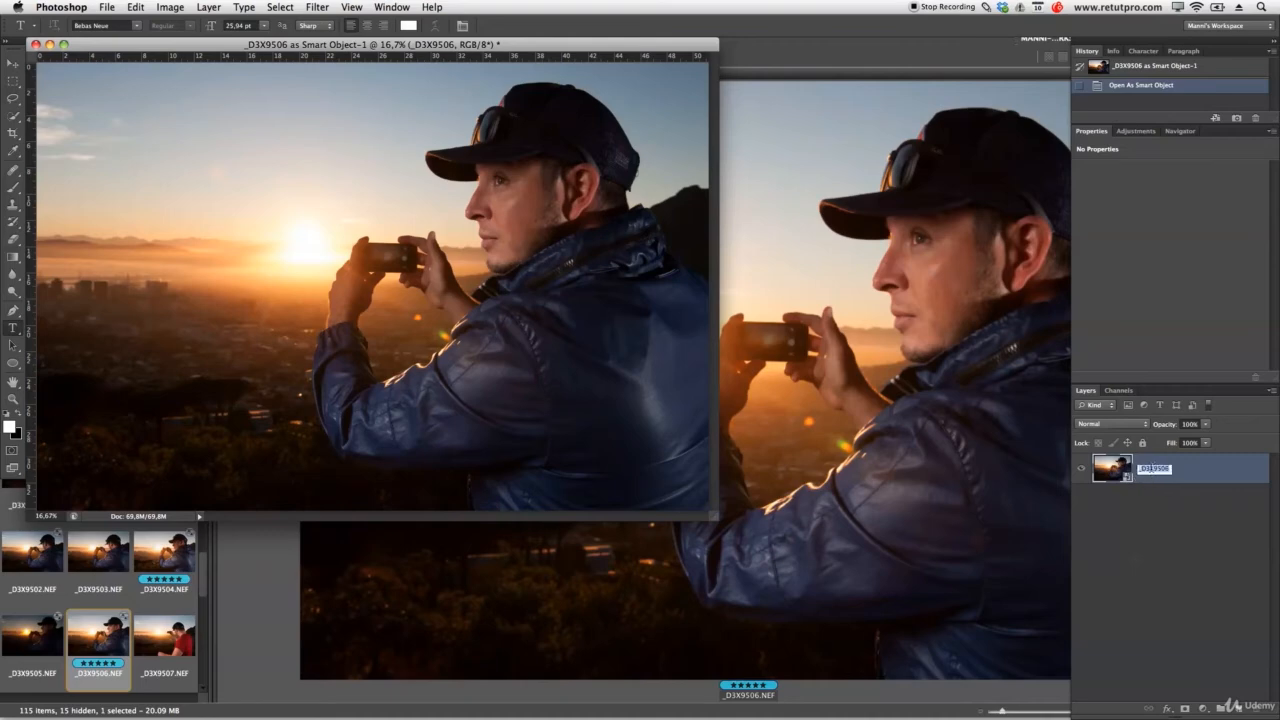
pyautogui.press('BackSpace')
pyautogui.write('Base Plate')
pyautogui.press('Return')
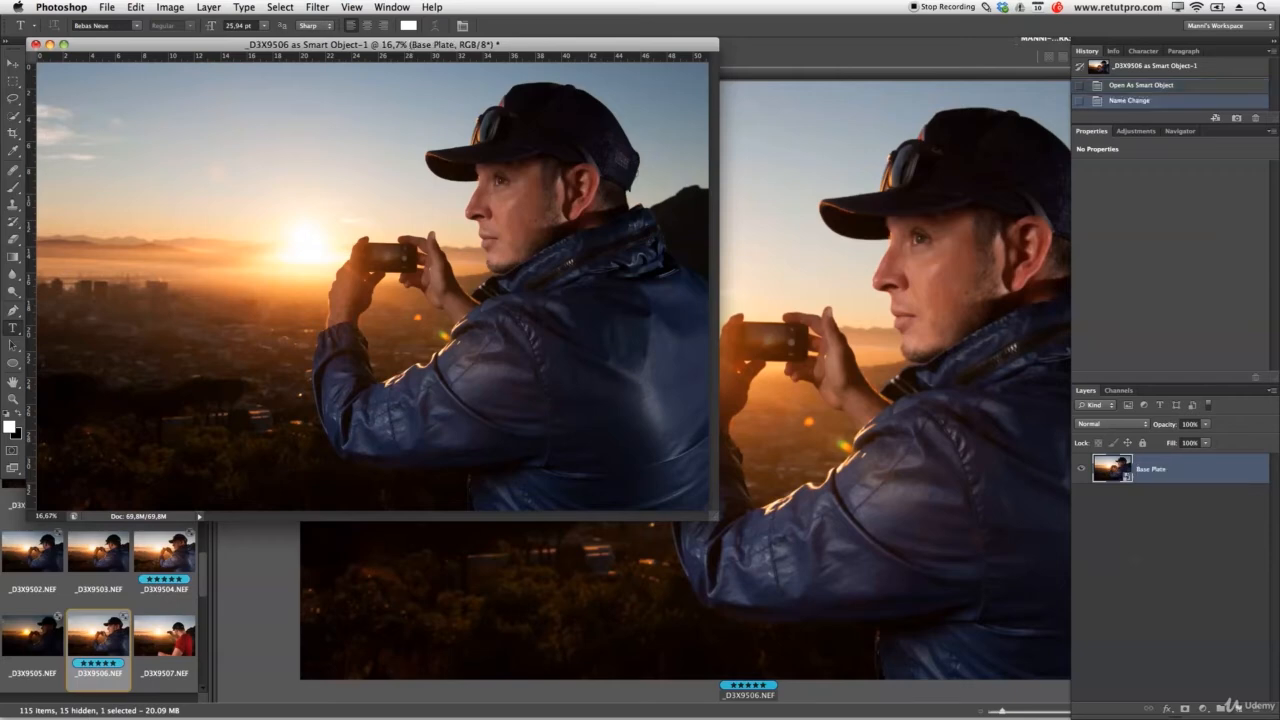
# Switch to the Move tool and enlarge the document window to fill the workspace beside the panels.
pyautogui.click(1173, 477)
pyautogui.press('v')
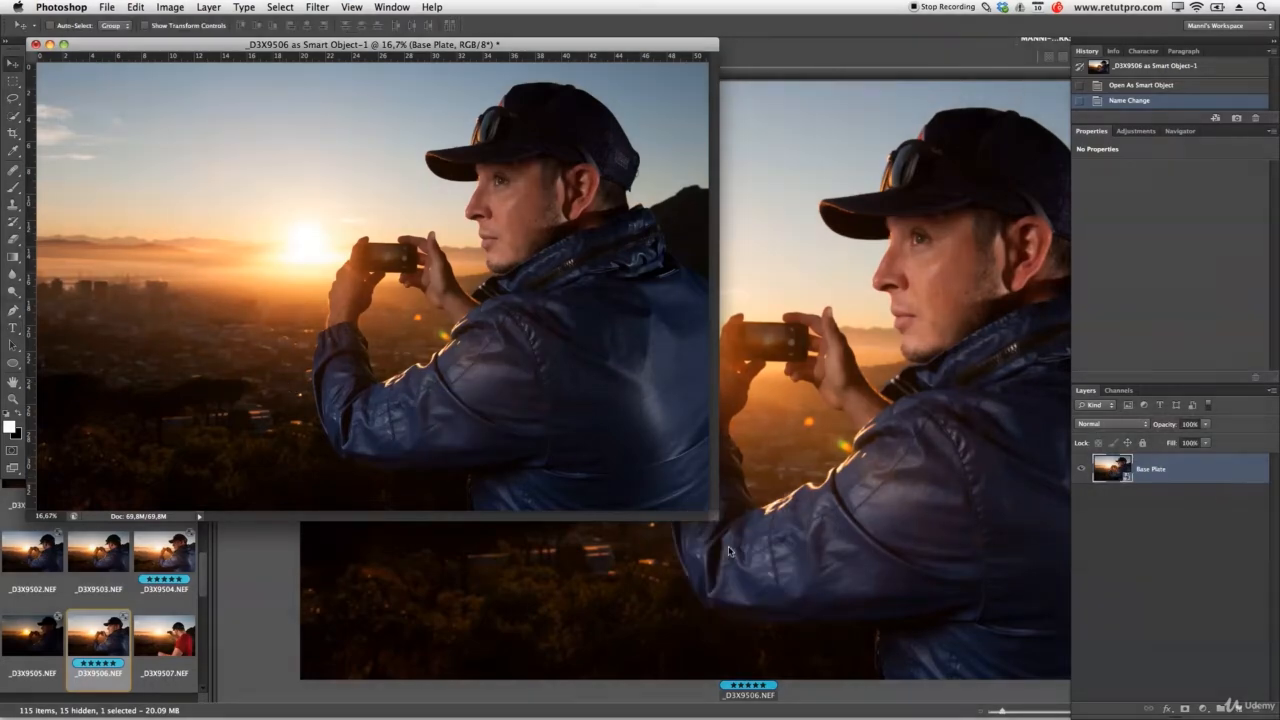
pyautogui.moveTo(716, 524); pyautogui.dragTo(1051, 695)
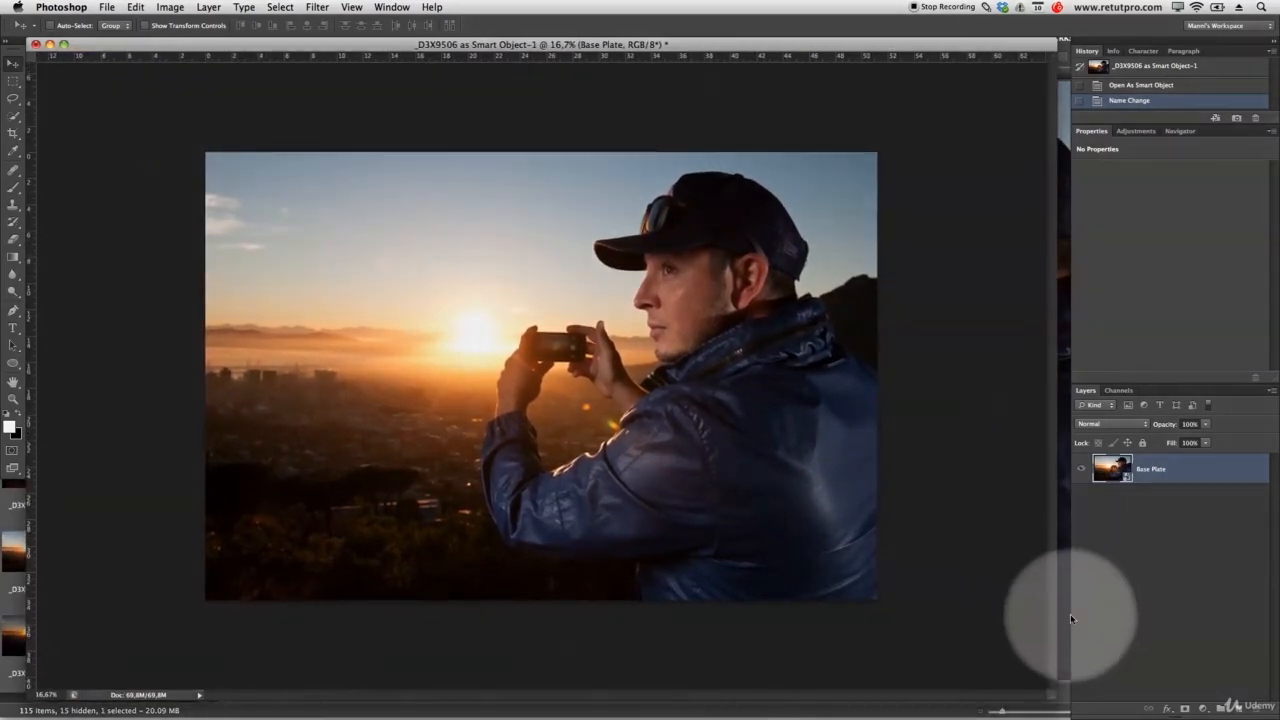
# Create an independent Smart Object copy of the Base Plate layer and name it Base Plate 2 - Brighten.
pyautogui.rightClick(1175, 476)
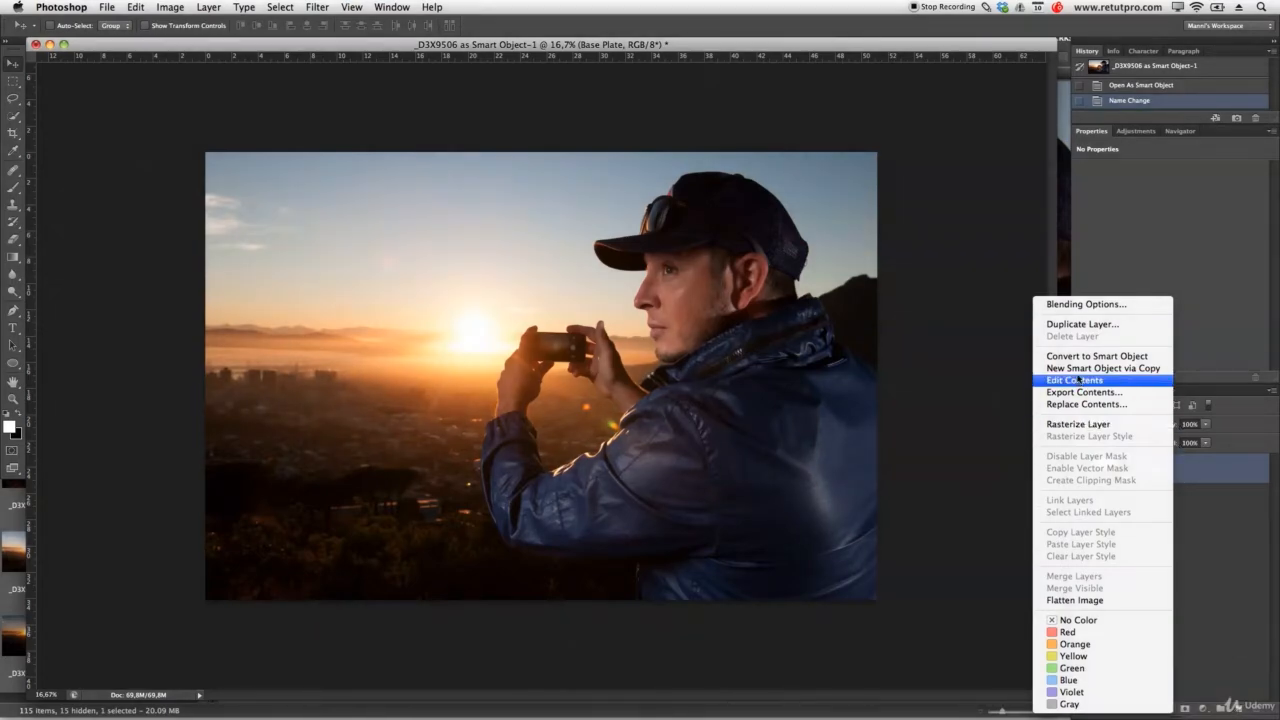
pyautogui.click(1199, 540)
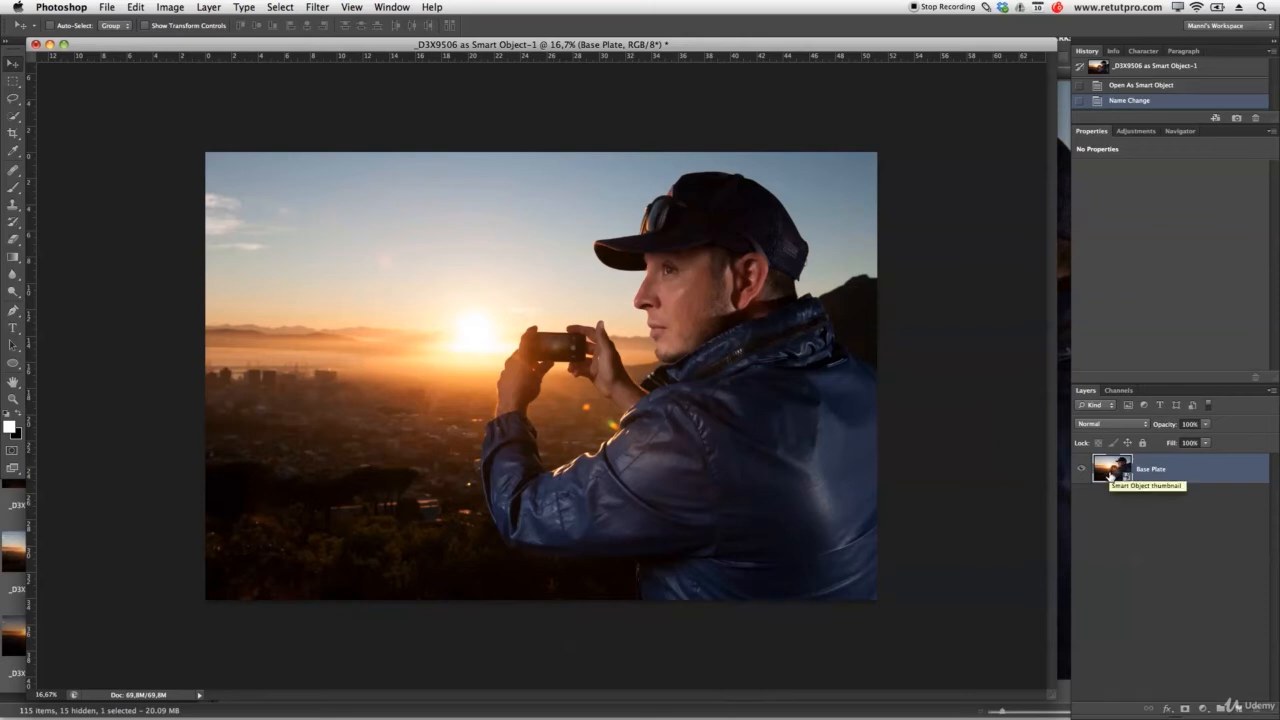
pyautogui.rightClick(1117, 464)
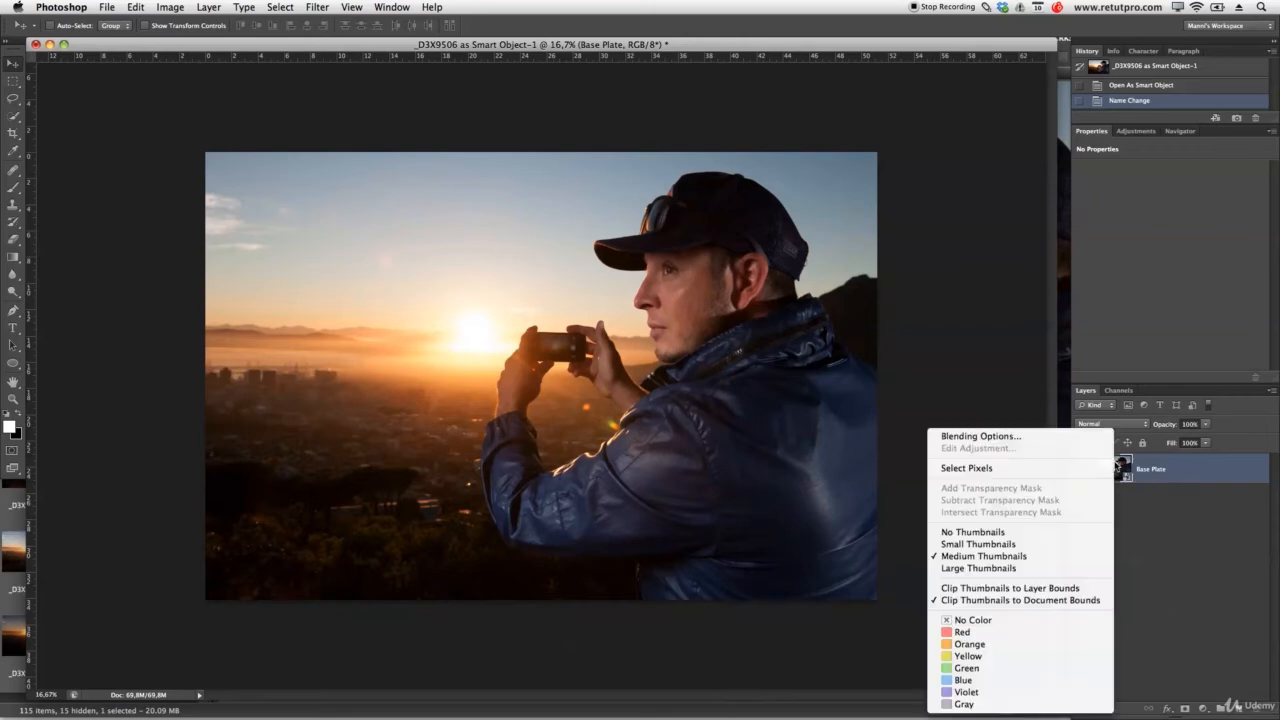
pyautogui.rightClick(1167, 469)
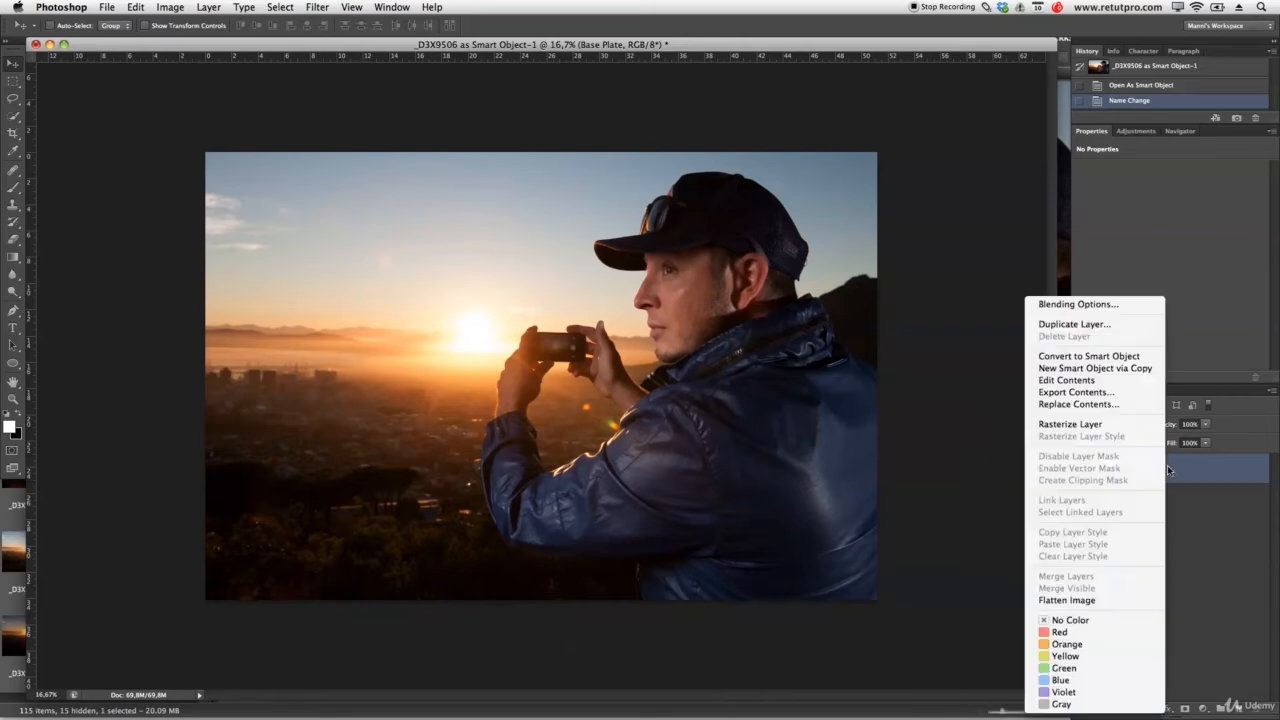
pyautogui.click(1135, 373)
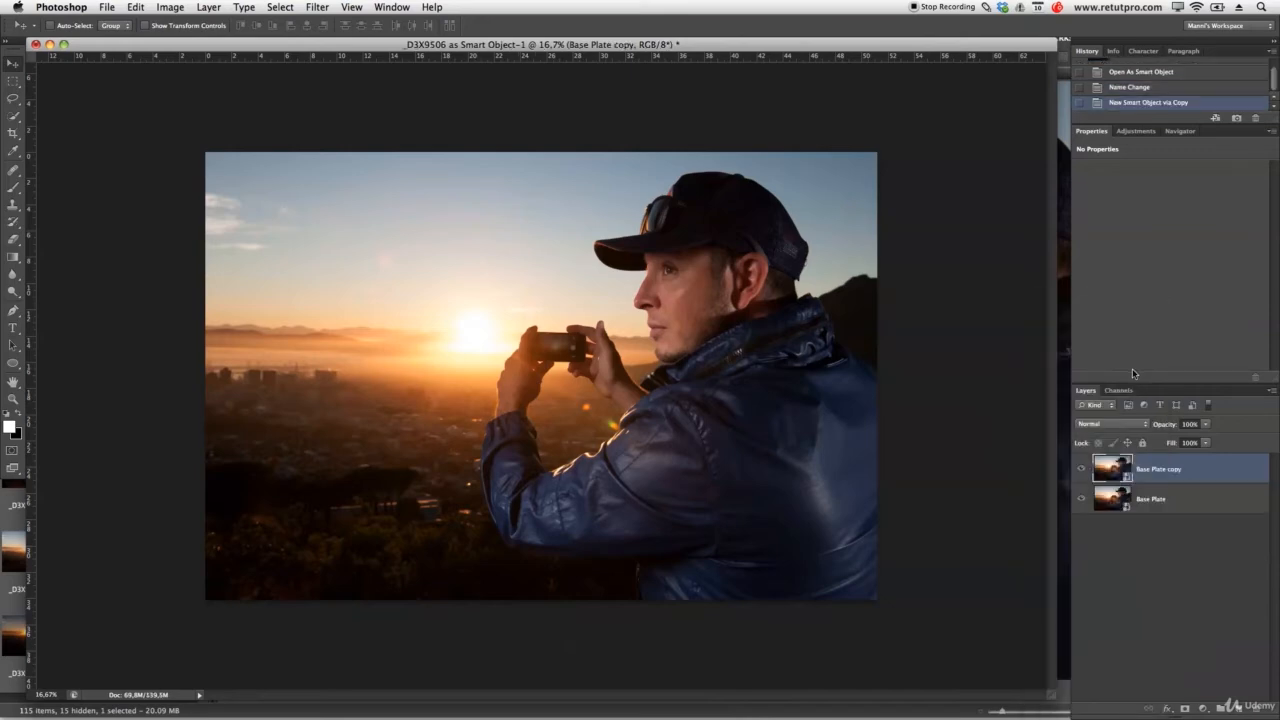
pyautogui.doubleClick(1161, 471)
pyautogui.write('Base Plate 2 - Brighten')
pyautogui.press('Return')
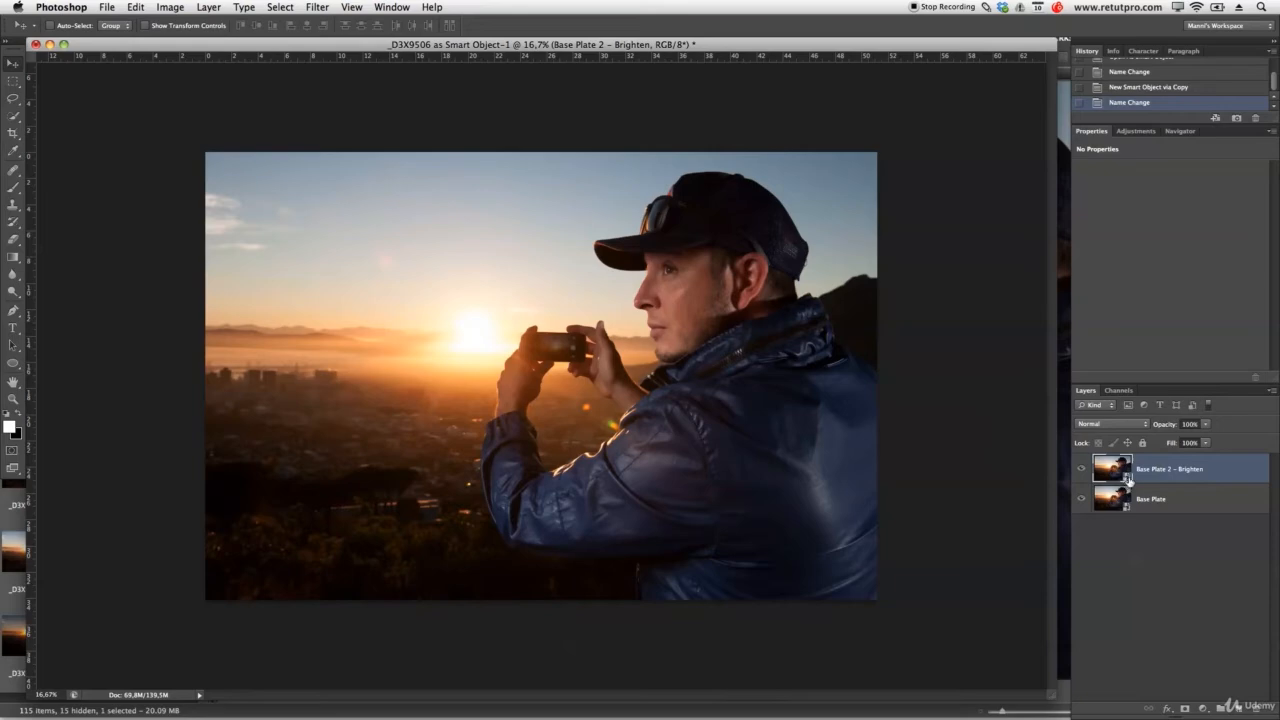
# Redevelop the Base Plate 2 - Brighten Smart Object with Shadows +79, Blacks -8 and Contrast +11, and apply the raw changes.
pyautogui.doubleClick(1128, 479)
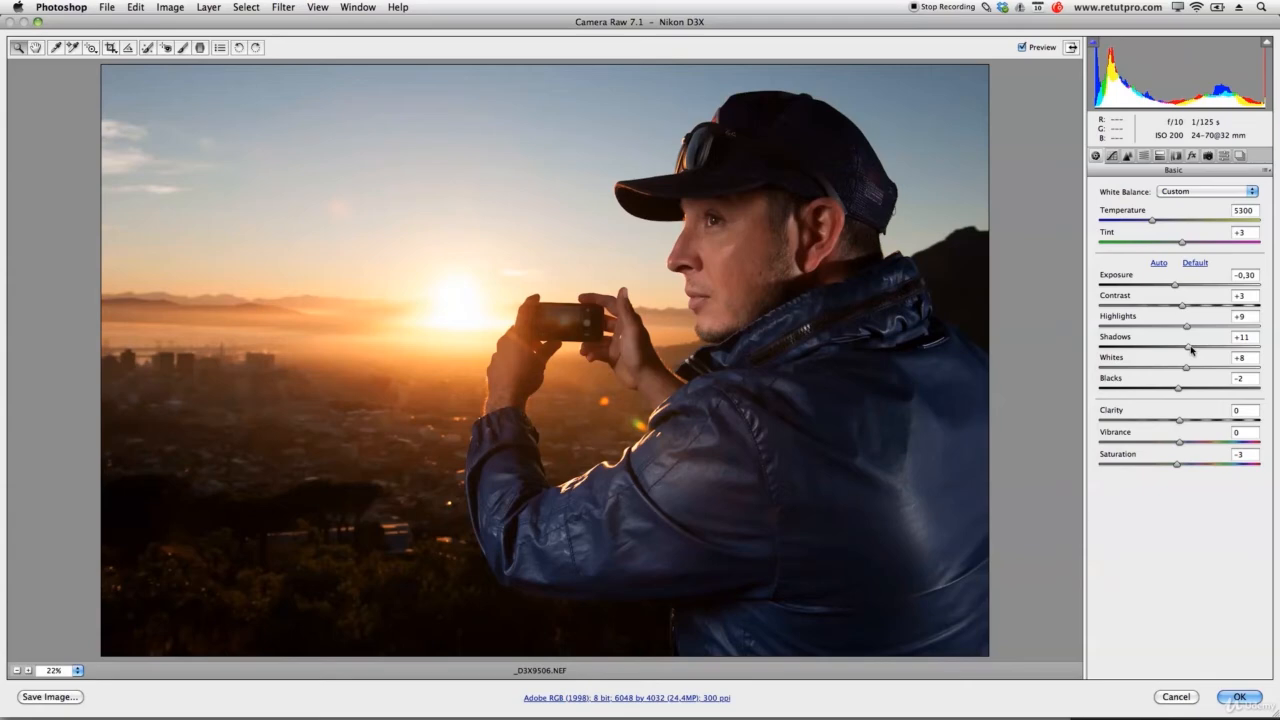
pyautogui.moveTo(1191, 349); pyautogui.dragTo(1244, 346)
pyautogui.click(1178, 390)
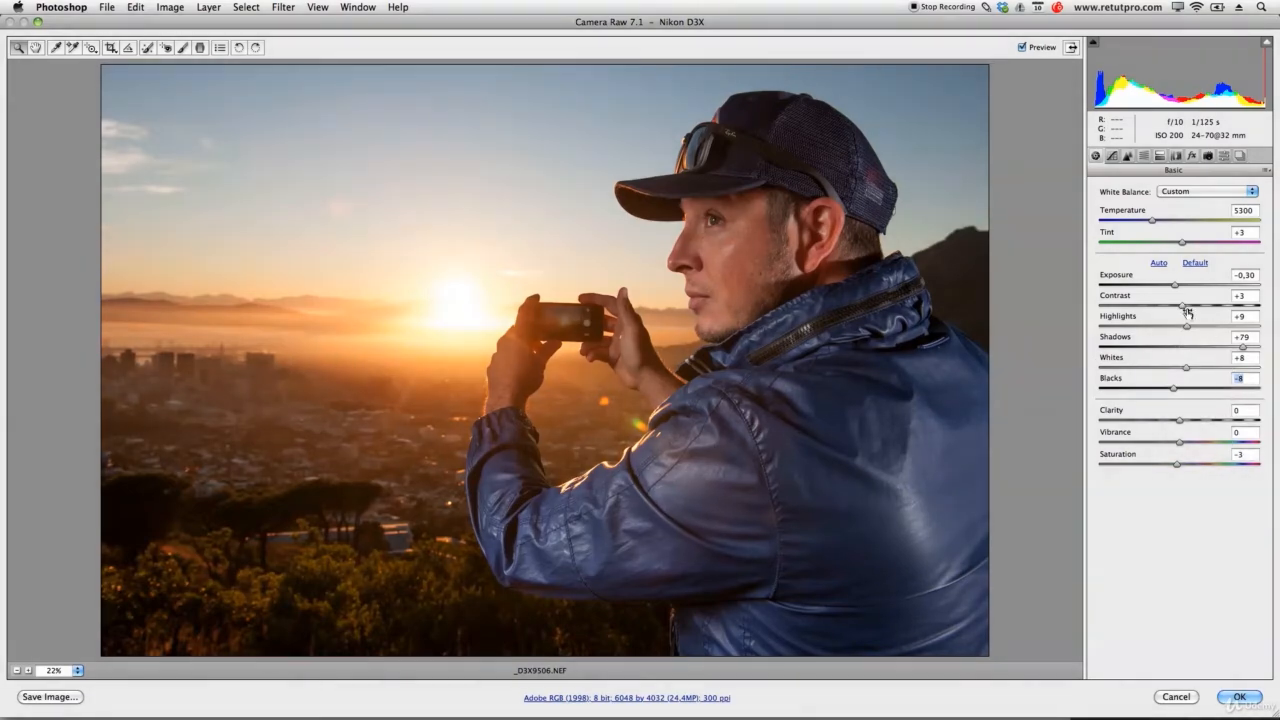
pyautogui.click(1233, 377)
pyautogui.moveTo(1181, 309); pyautogui.dragTo(1188, 309)
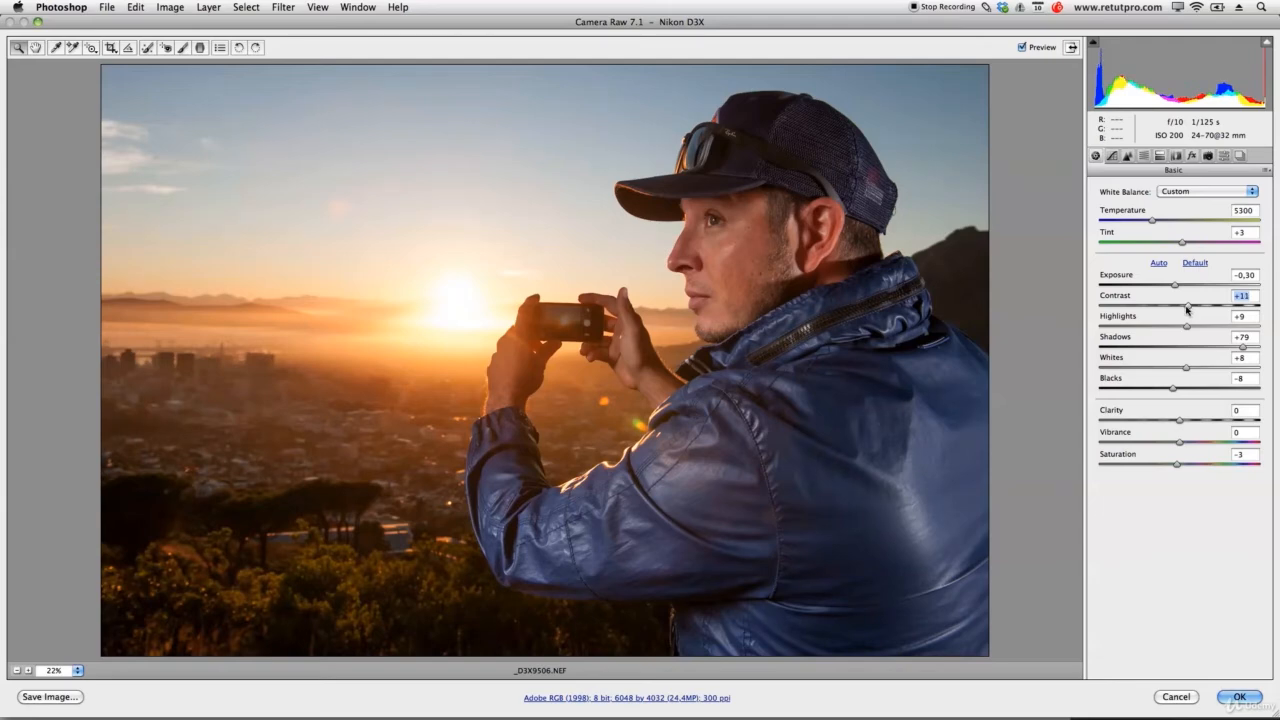
pyautogui.click(1239, 697)
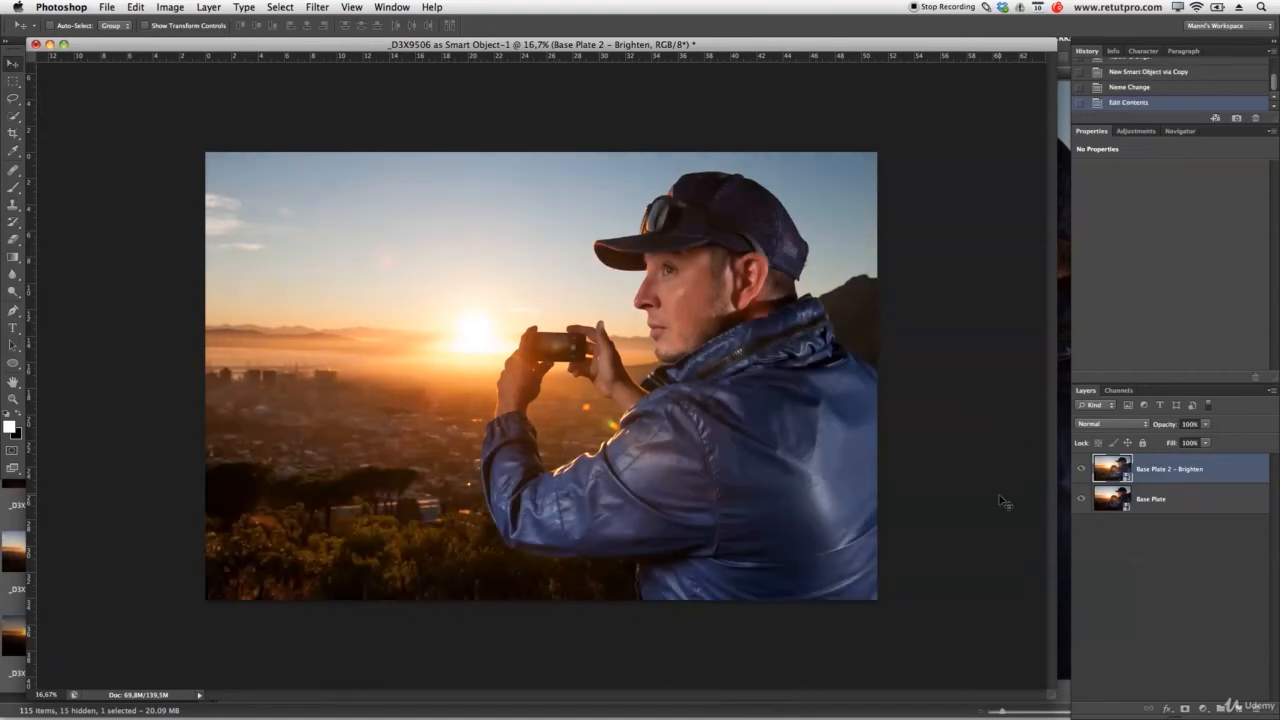
# Compare the image with and without the Base Plate 2 - Brighten layer, leaving that layer visible.
pyautogui.click(1003, 502)
pyautogui.click(1082, 469)
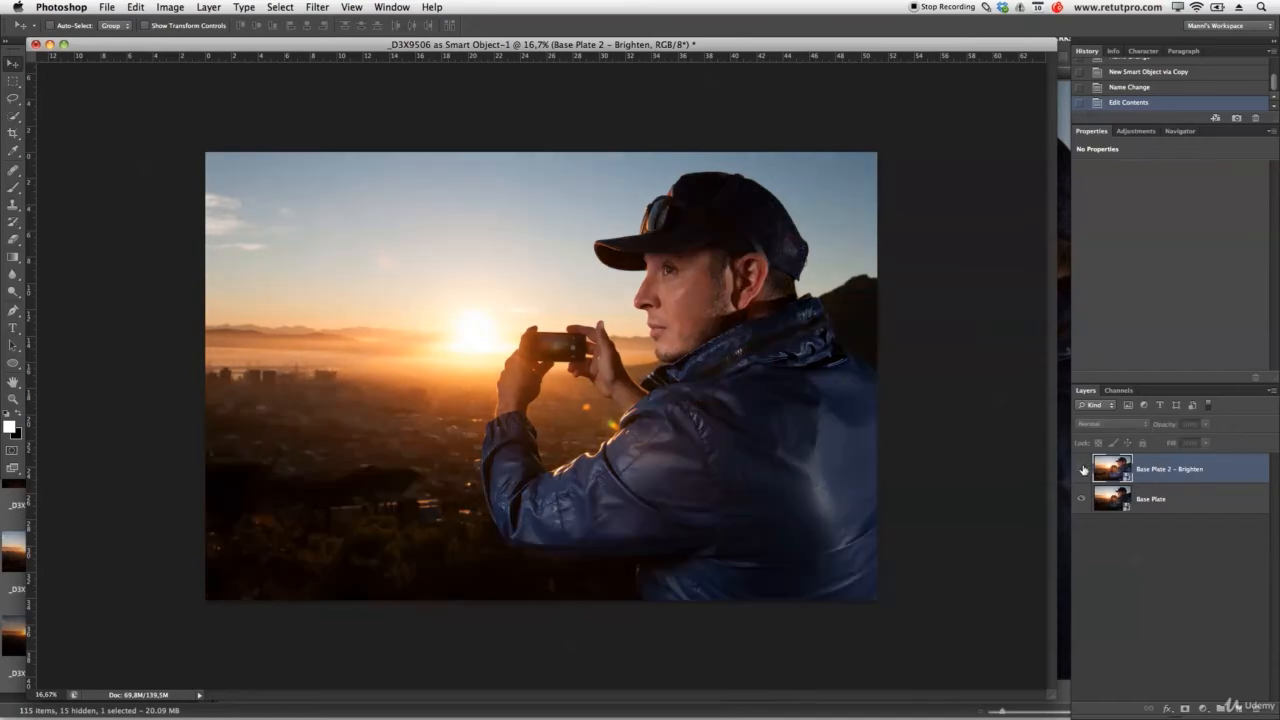
pyautogui.click(1082, 470)
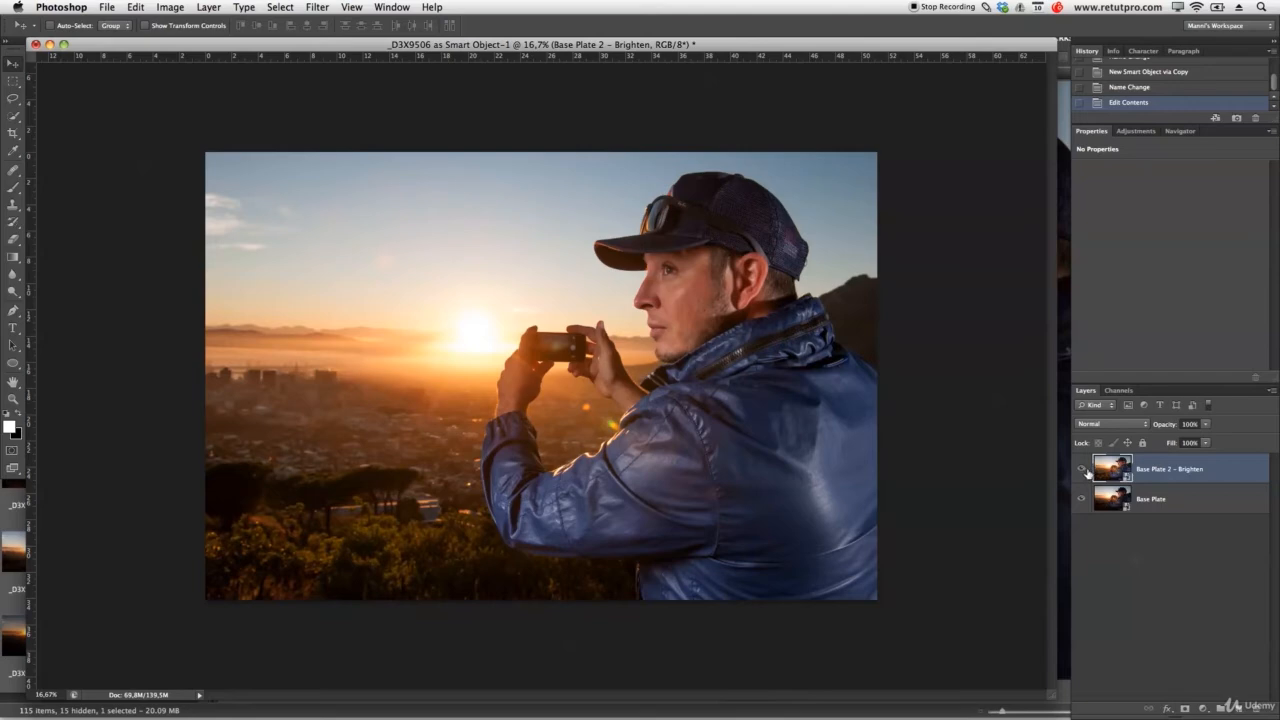
pyautogui.click(1082, 470)
pyautogui.click(1082, 470)
pyautogui.click(1082, 469)
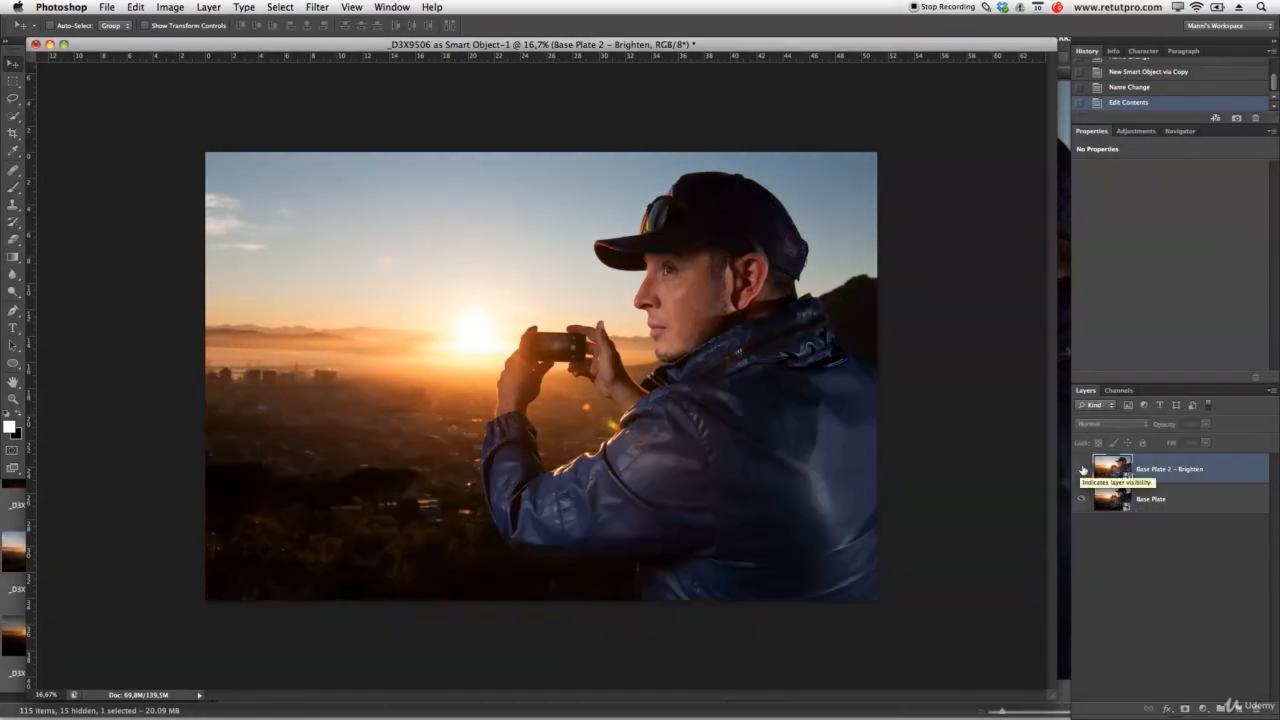
pyautogui.click(1083, 470)
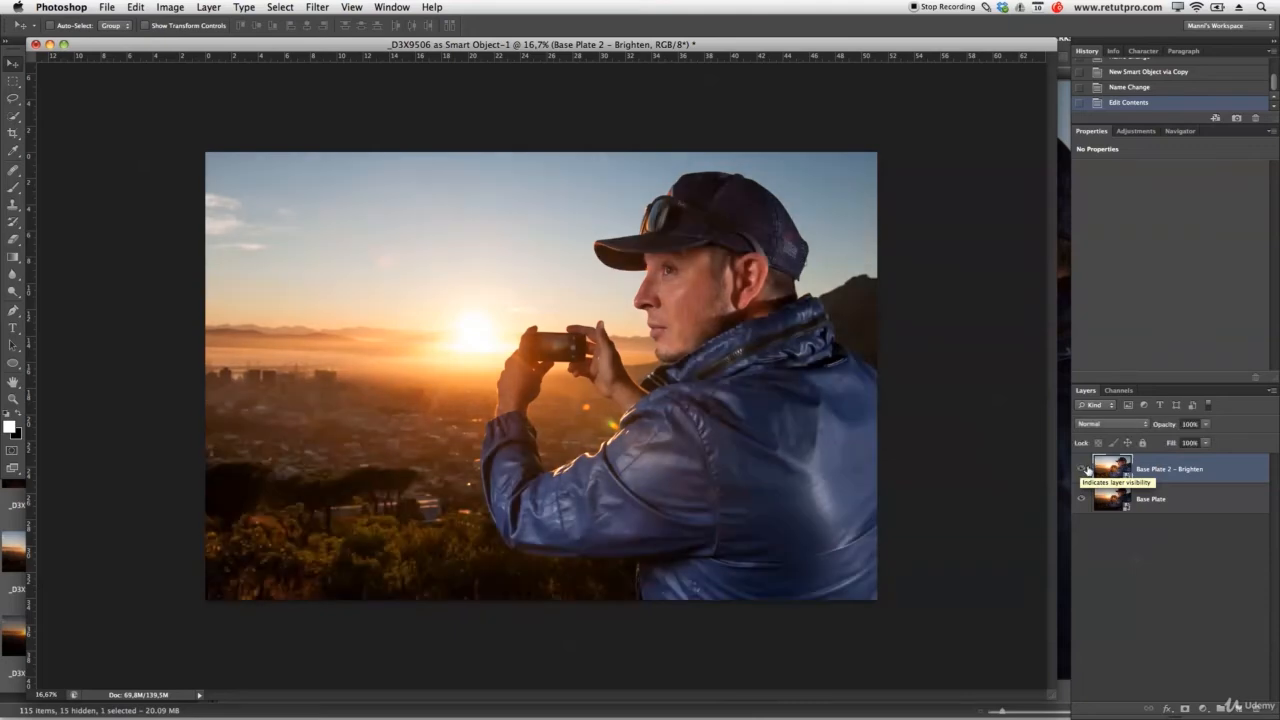
pyautogui.click(1085, 470)
pyautogui.click(1085, 470)
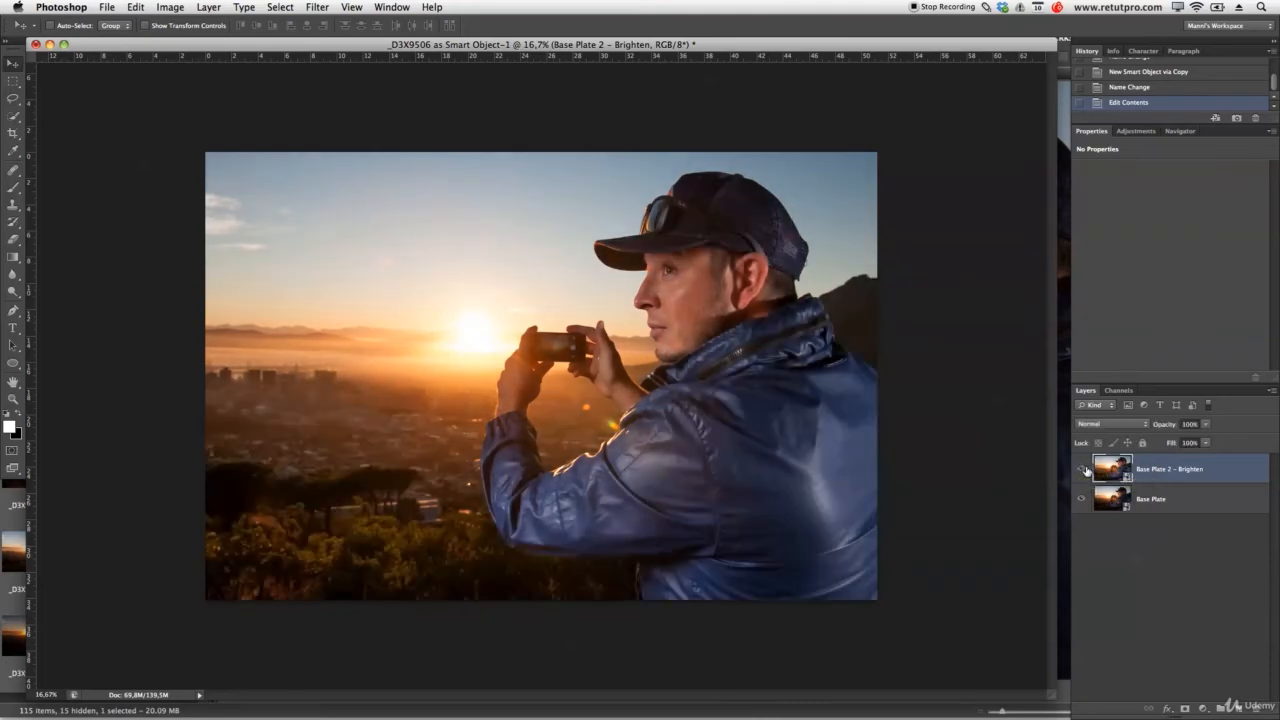
pyautogui.click(1085, 470)
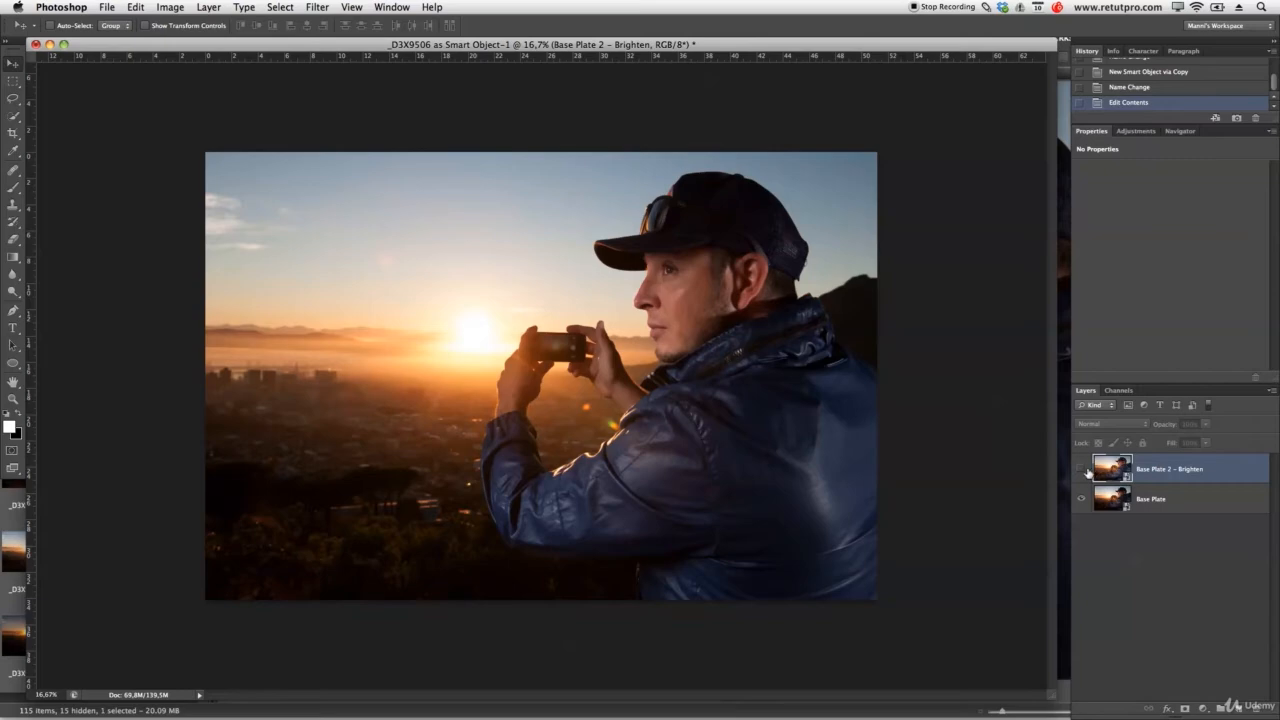
pyautogui.click(1083, 470)
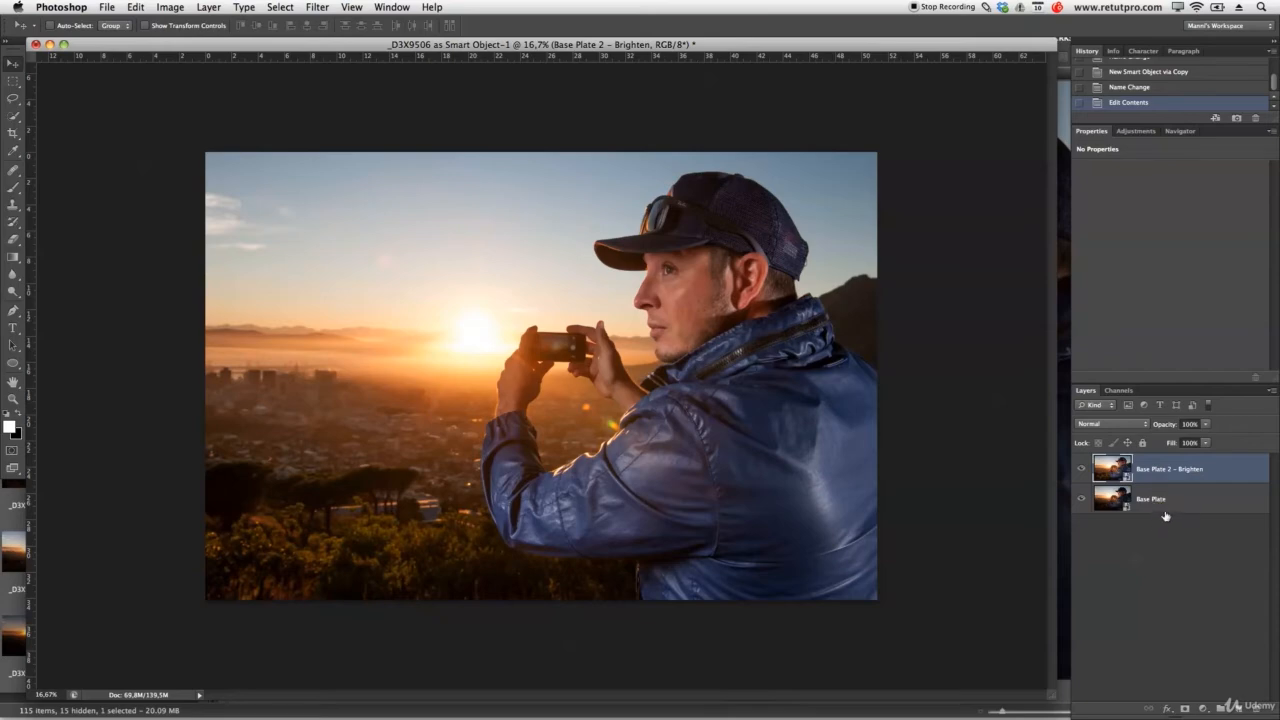
# Rasterize the Base Plate 2 - Brighten and Base Plate layers together and clear the layer selection.
pyautogui.keyDown('shift'); pyautogui.click(1175, 500); pyautogui.keyUp('shift')
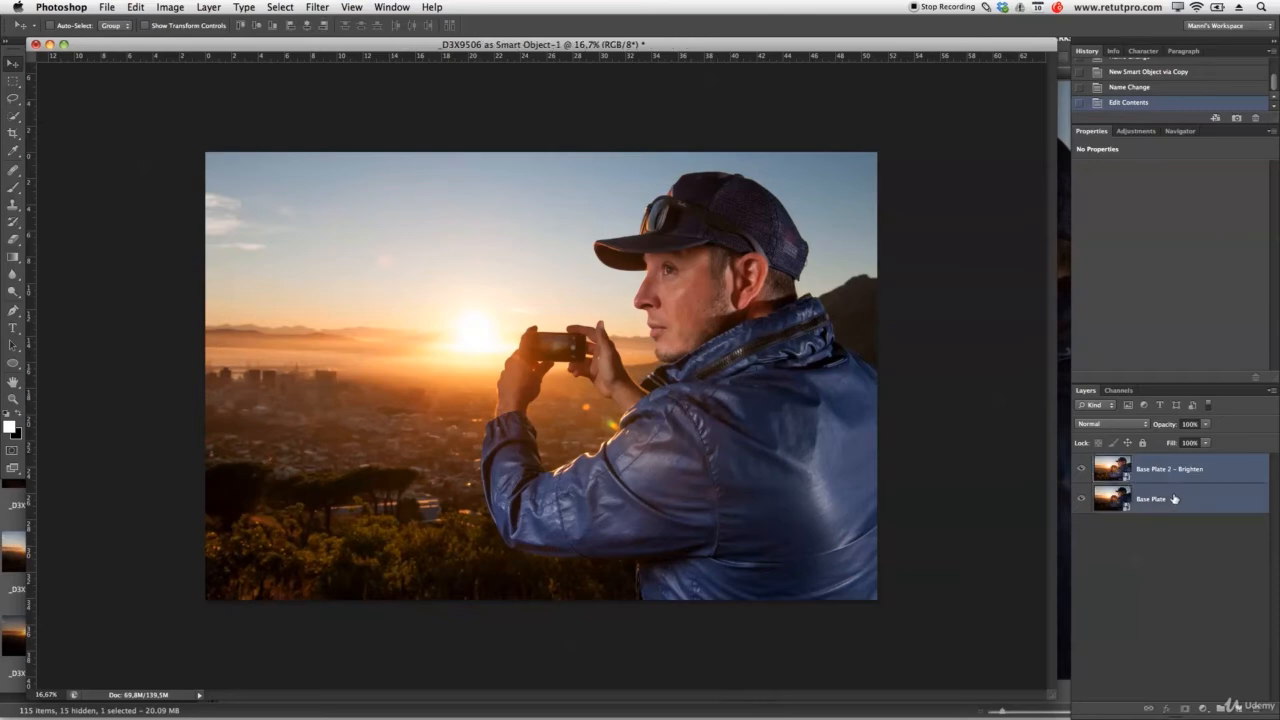
pyautogui.moveTo(1172, 498)
pyautogui.mouseDown()
pyautogui.moveTo(1220, 488)
pyautogui.moveTo(1160, 495)
pyautogui.mouseUp()
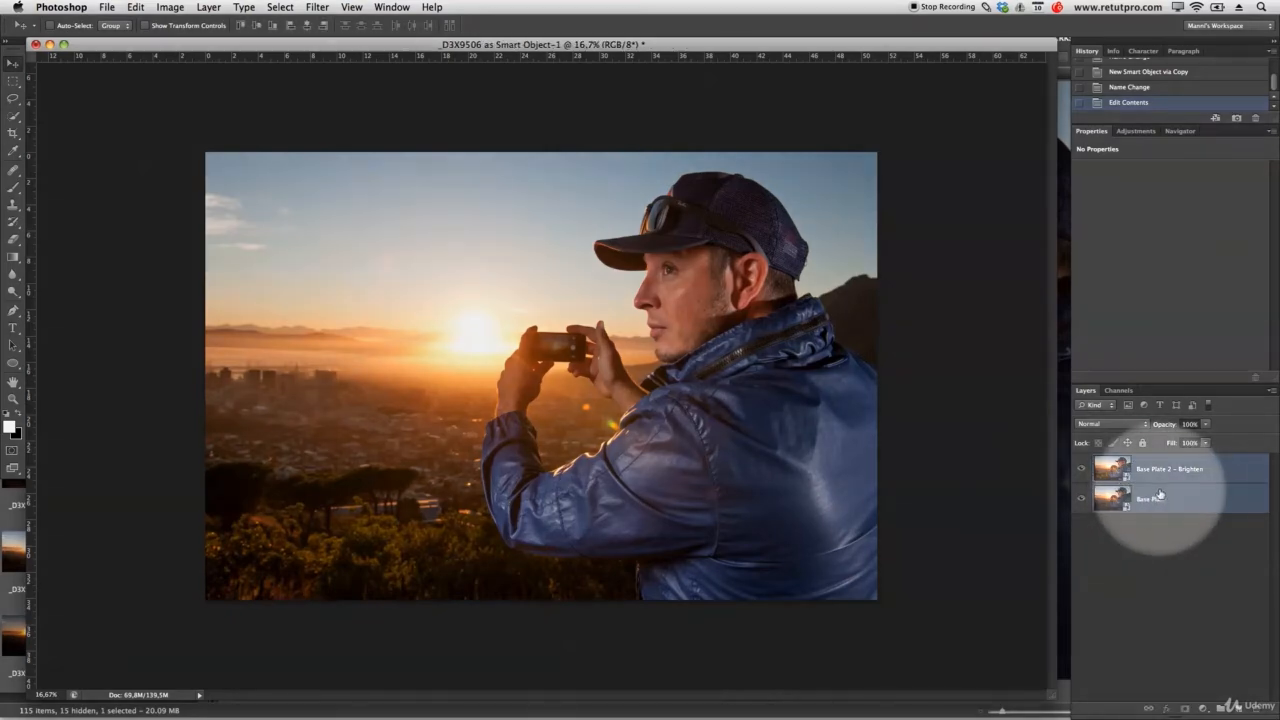
pyautogui.rightClick(1160, 495)
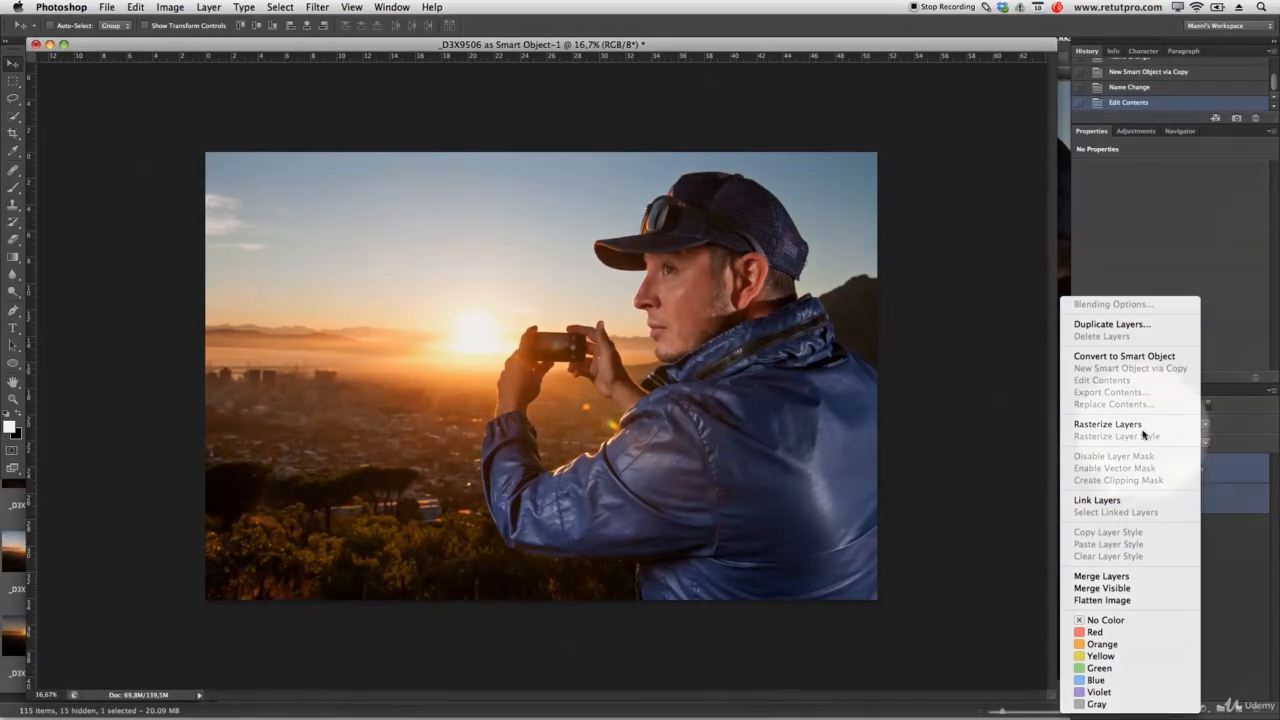
pyautogui.click(1114, 428)
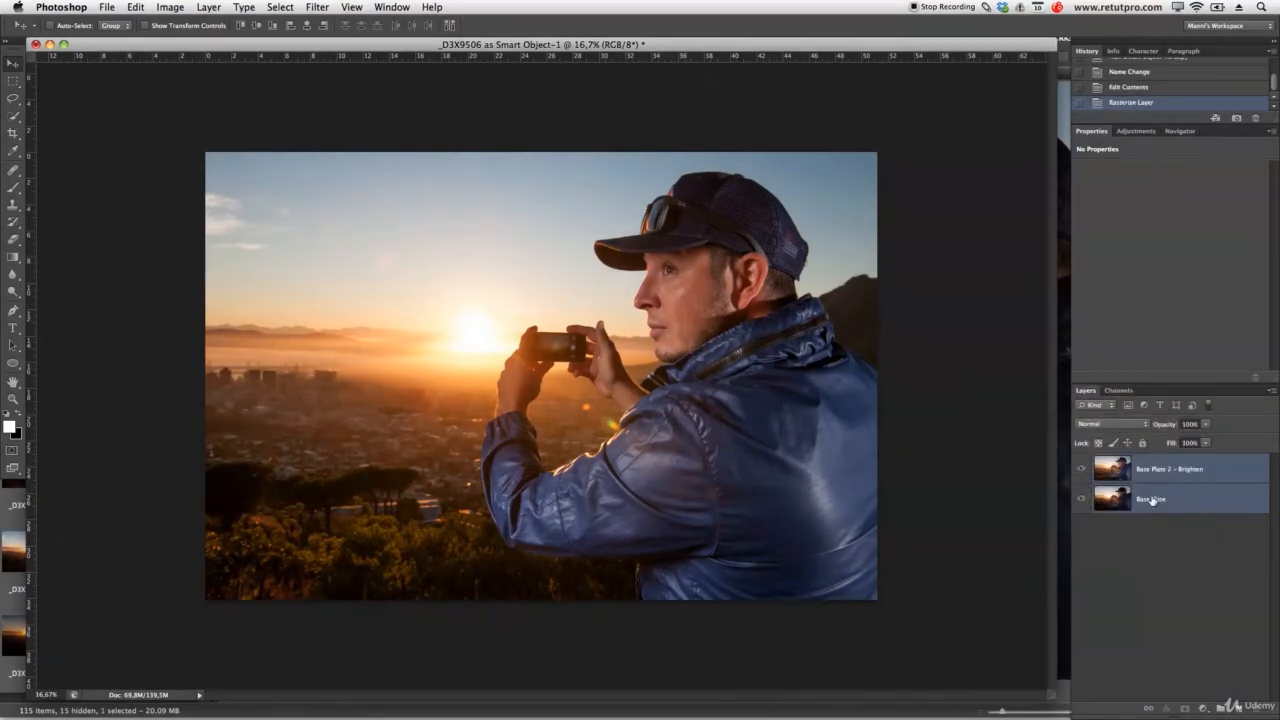
pyautogui.click(1152, 521)
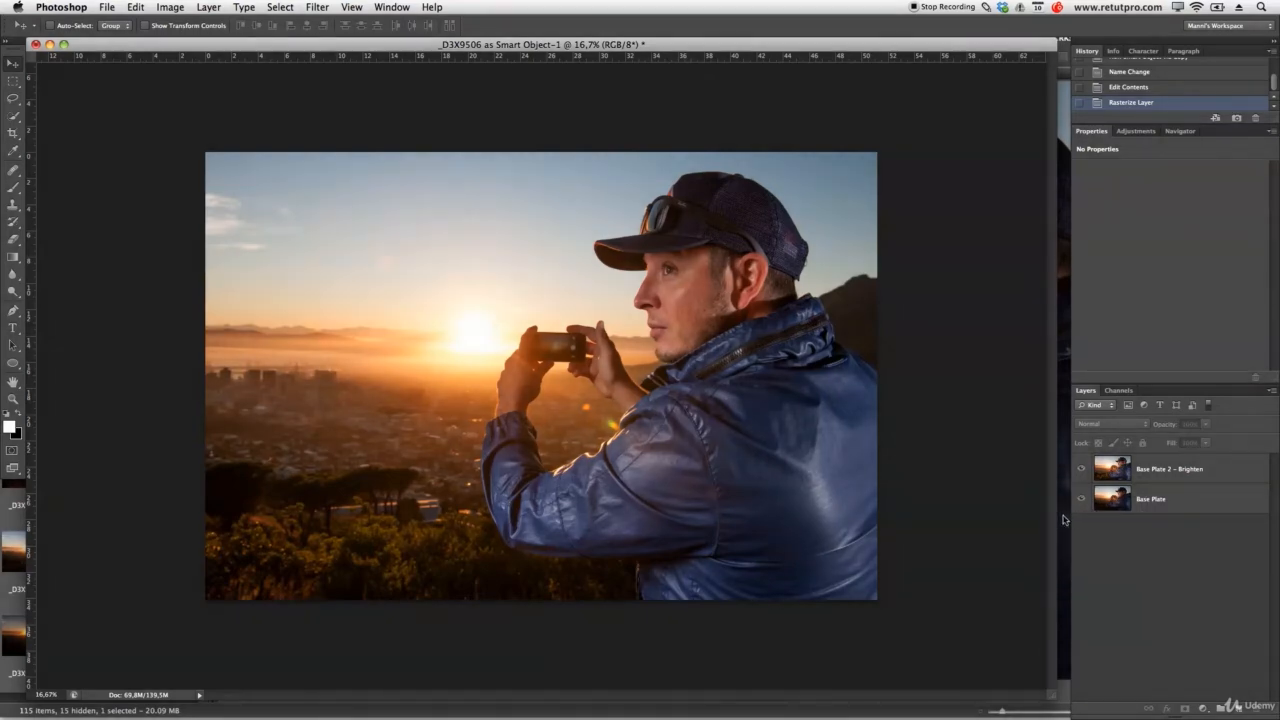
# Quit Adobe Bridge CS6 and return to the portrait document in Photoshop.
pyautogui.moveTo(592, 698)
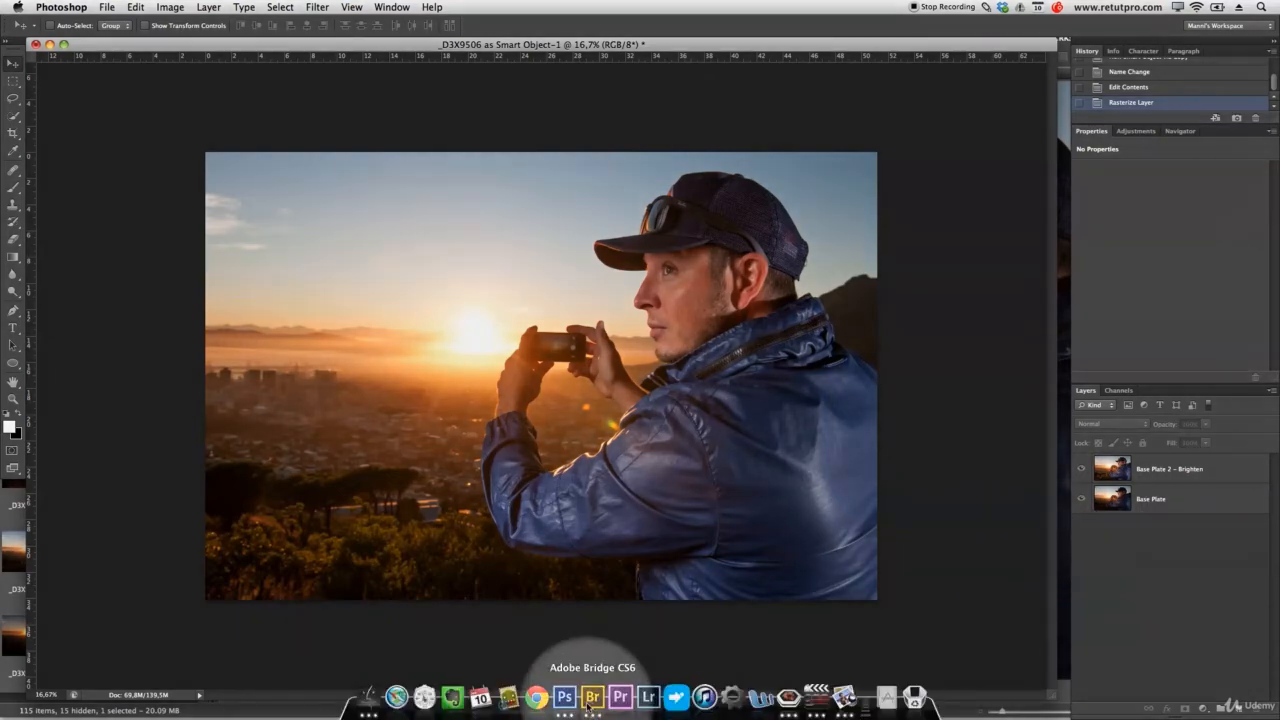
pyautogui.rightClick(592, 710)
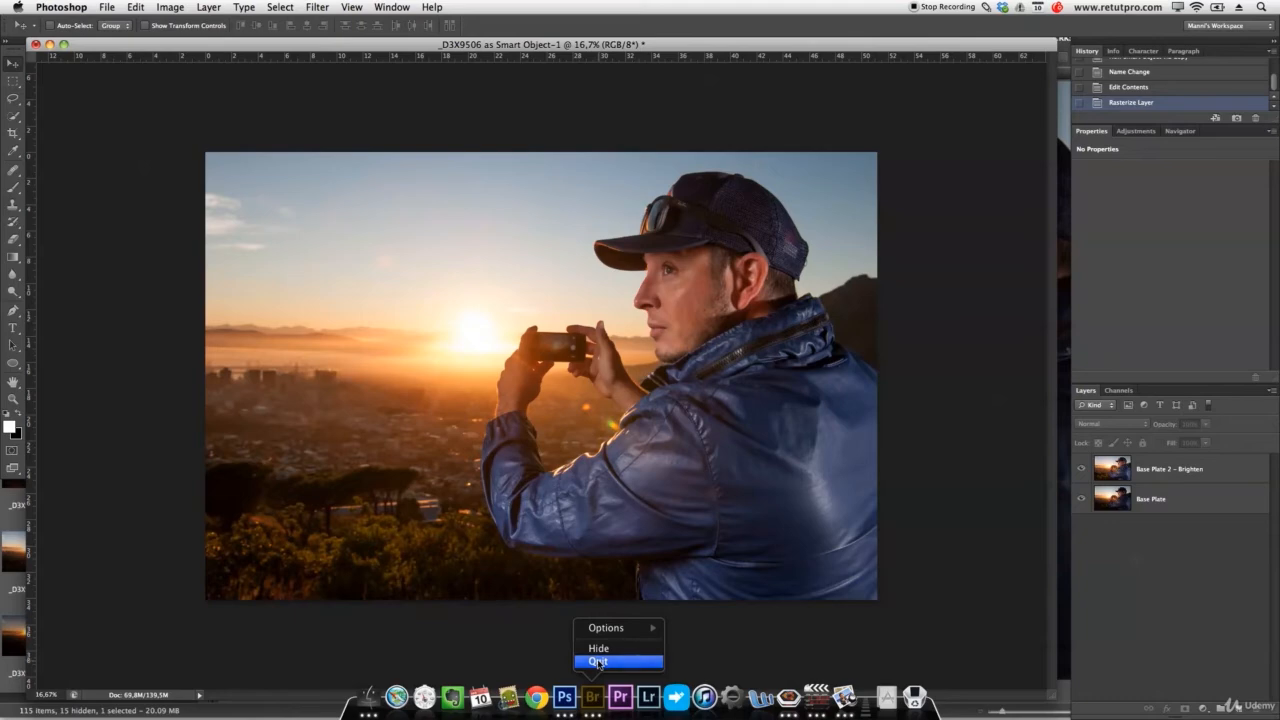
pyautogui.click(597, 662)
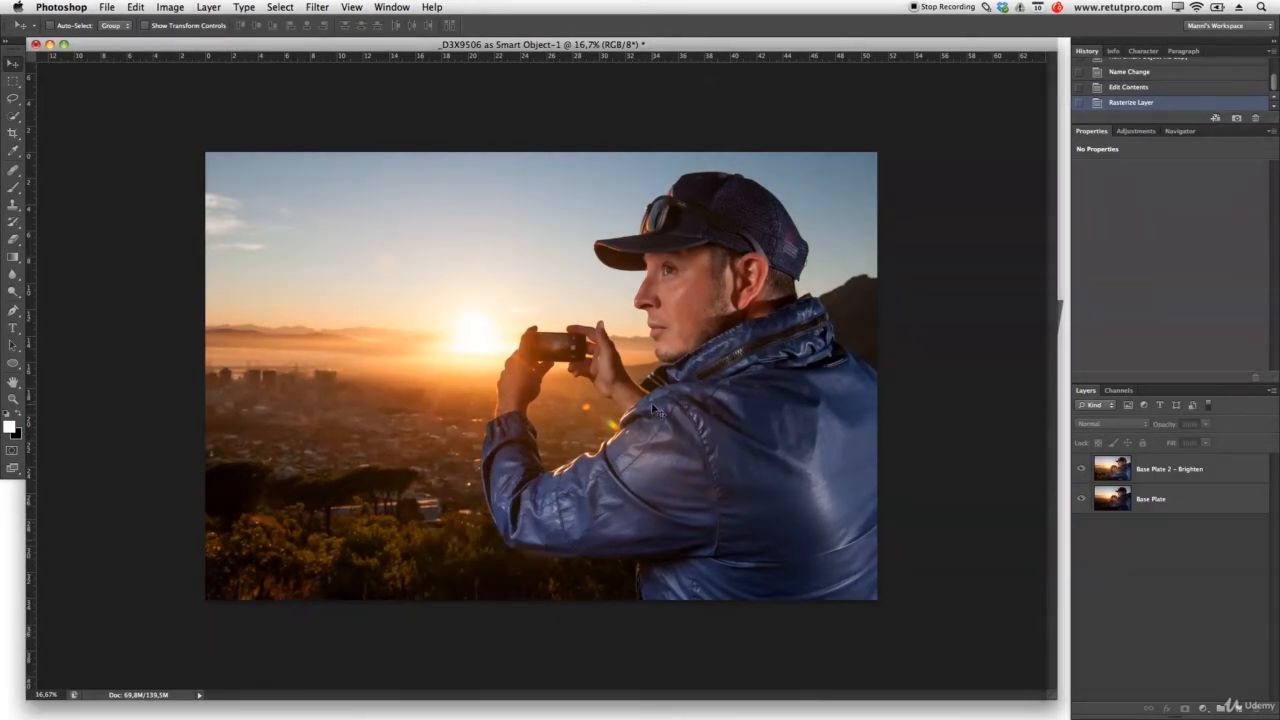
pyautogui.click(922, 221)
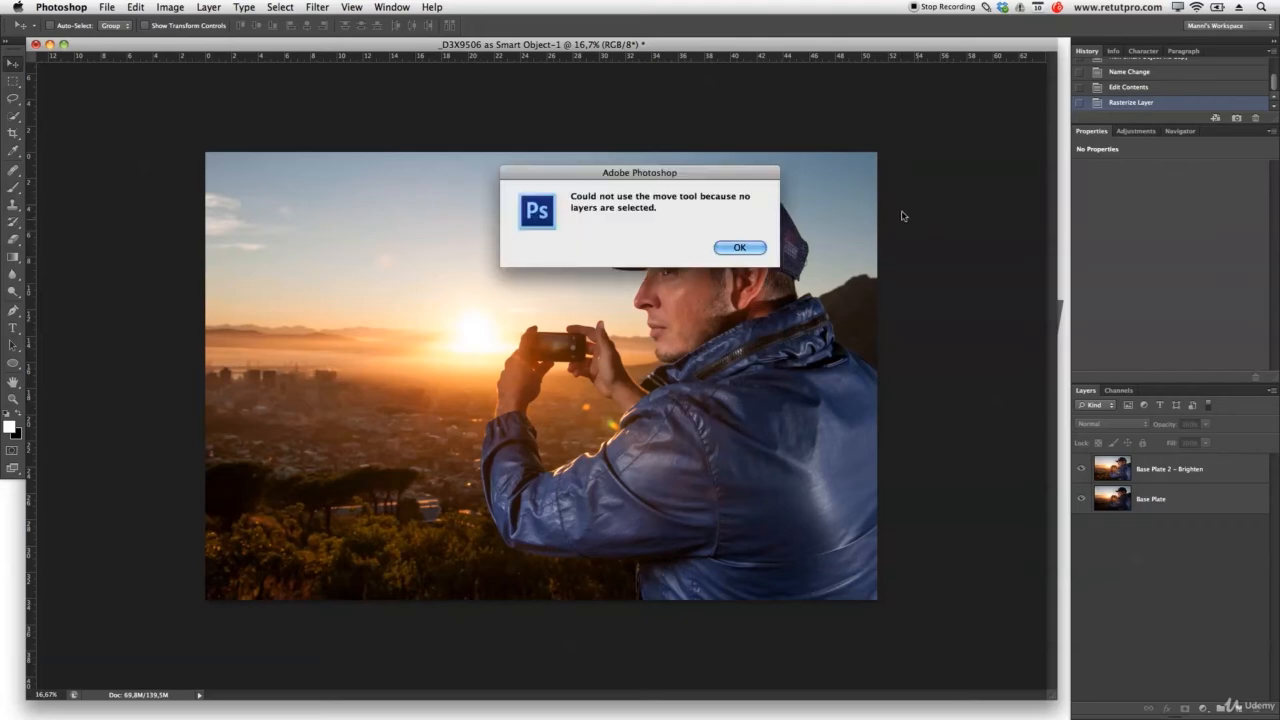
pyautogui.click(738, 247)
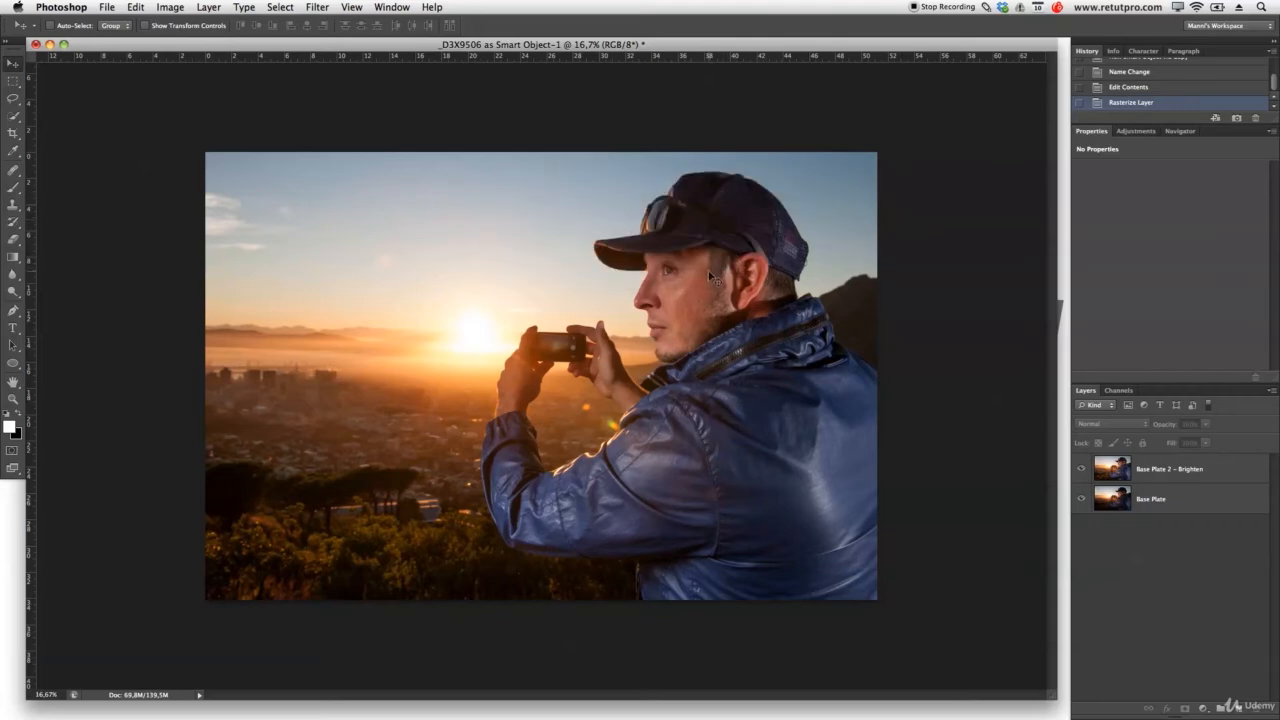
# Show the document in full-screen mode with the menu bar and compare the image with and without the Base Plate 2 - Brighten layer.
pyautogui.press('f')
pyautogui.moveTo(757, 294); pyautogui.dragTo(690, 293)
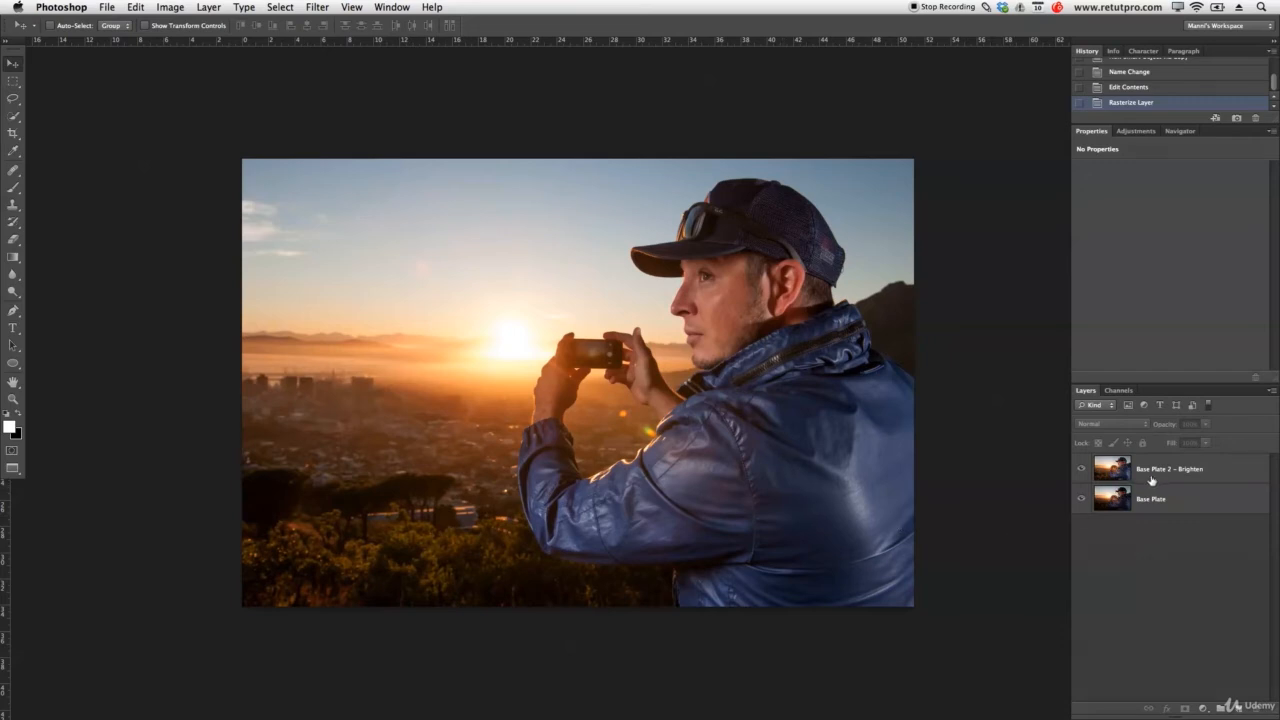
pyautogui.click(1081, 469)
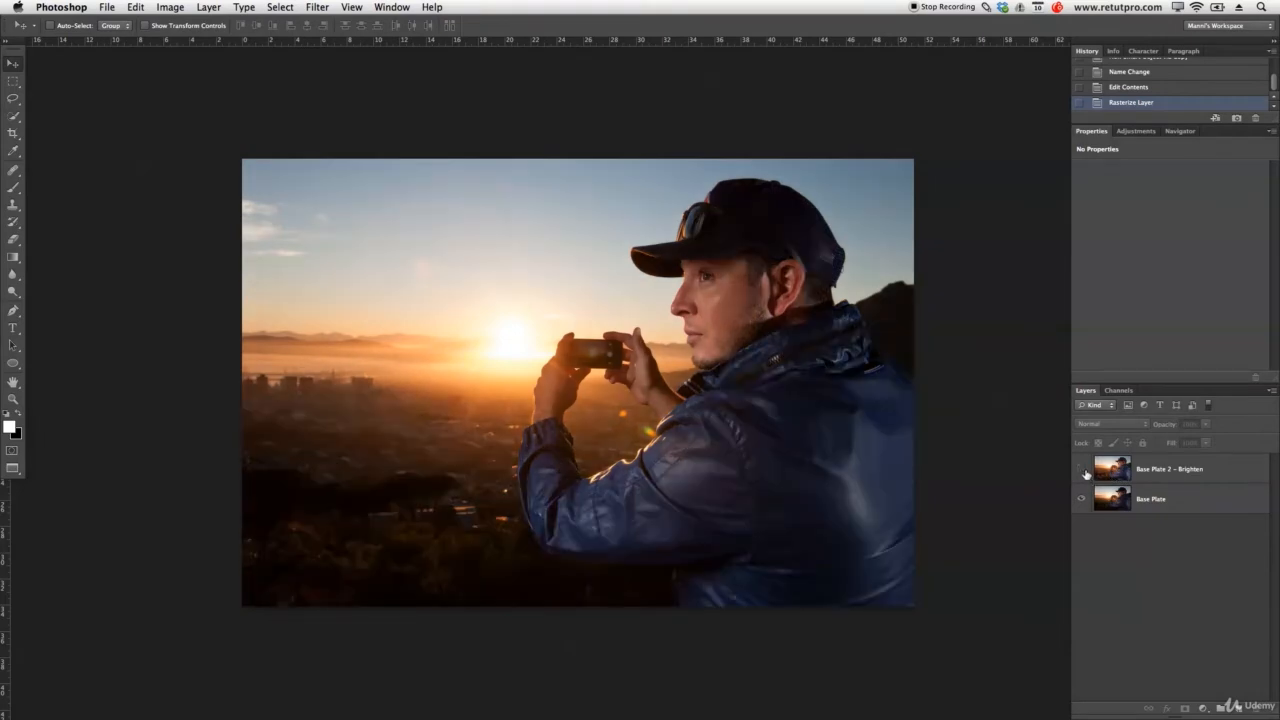
pyautogui.click(1081, 469)
# Add a black layer mask to the Base Plate 2 - Brighten layer to hide all of its brightening.
pyautogui.click(1160, 472)
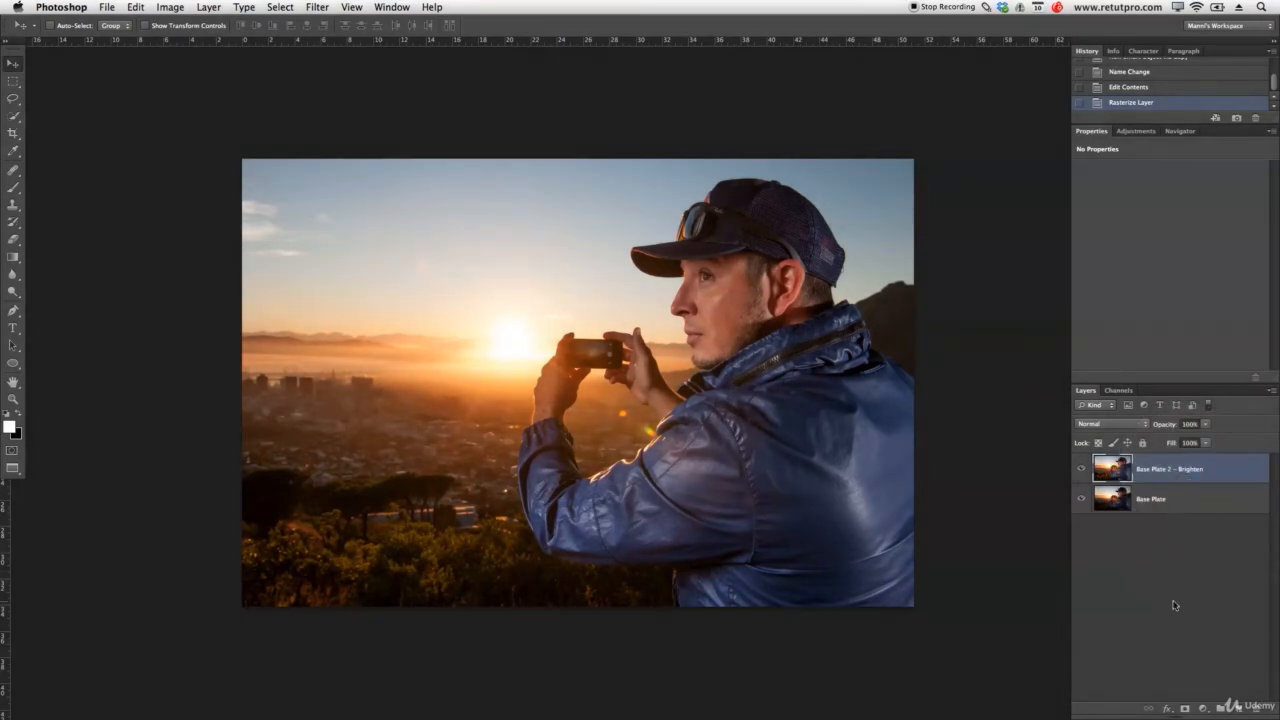
pyautogui.click(1184, 709)
pyautogui.keyDown('alt'); pyautogui.click(1185, 709); pyautogui.keyUp('alt')
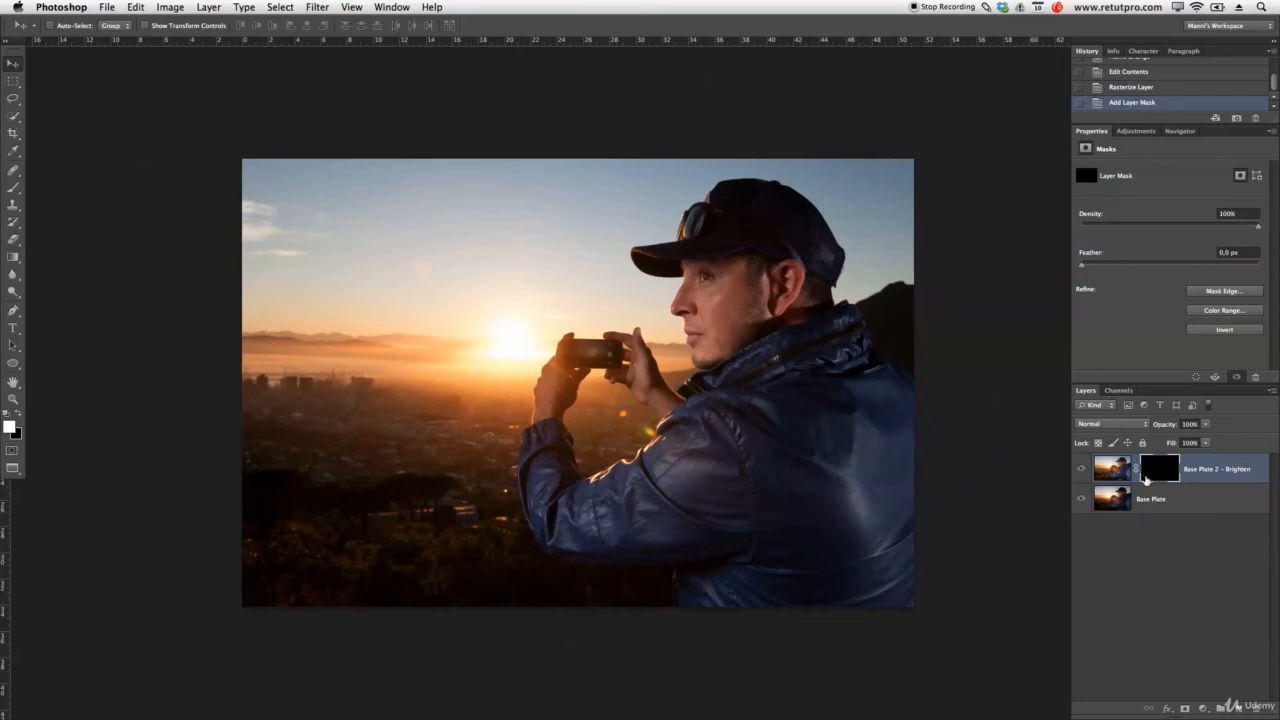
# Activate the Brush tool and adjust its diameter and hardness on the canvas, ending with a soft brush at 20% hardness.
pyautogui.press('b')
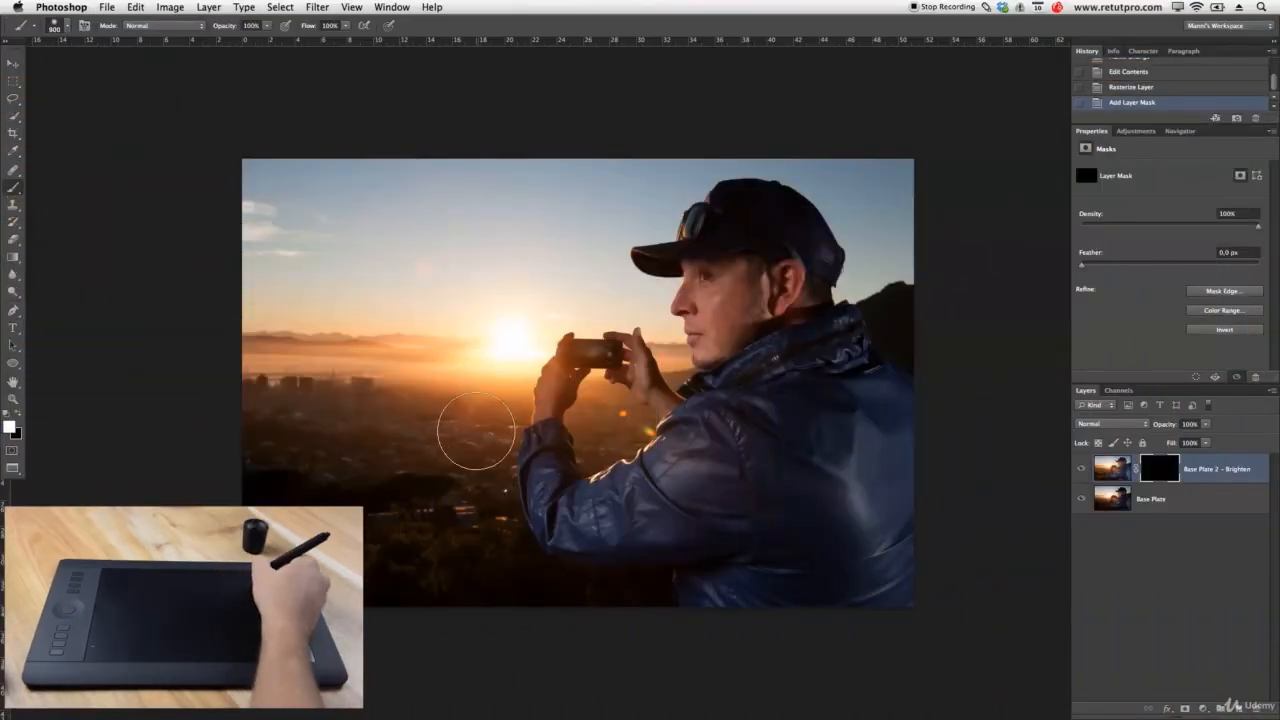
pyautogui.press('[')
pyautogui.press('[')
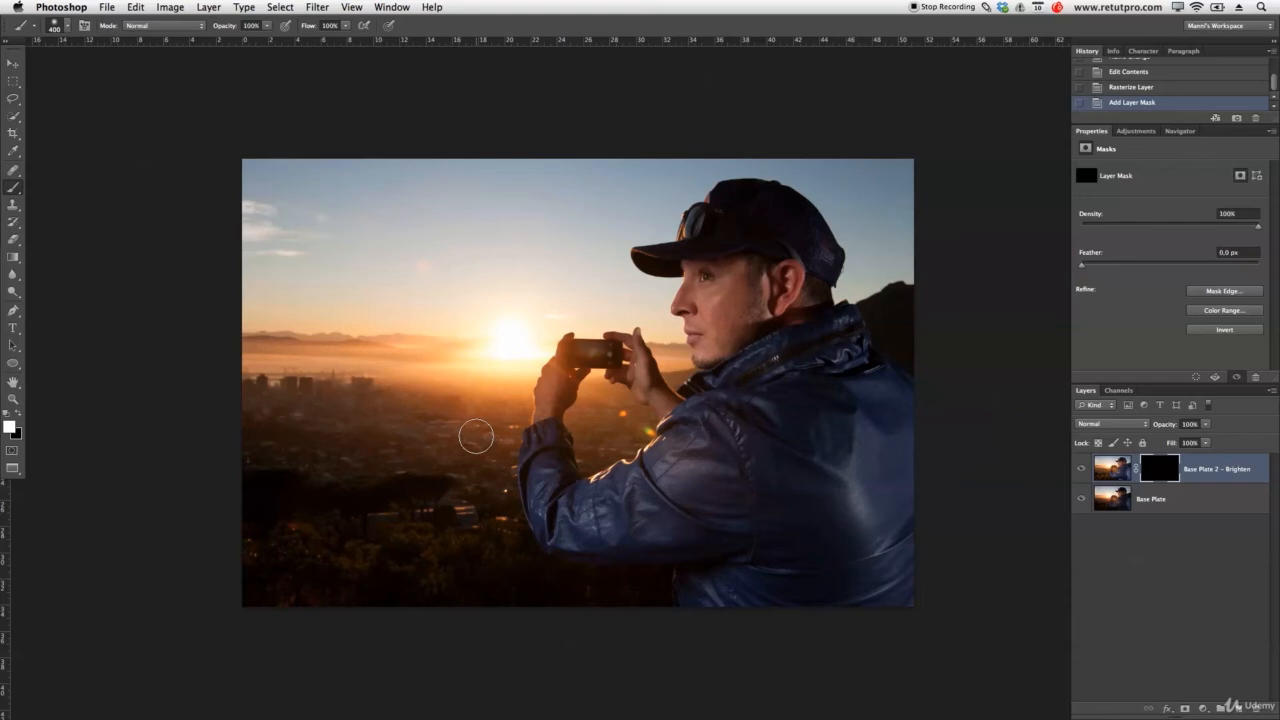
pyautogui.moveTo(476, 436)
pyautogui.mouseDown()
pyautogui.moveTo(449, 451)
pyautogui.moveTo(559, 458)
pyautogui.mouseUp()
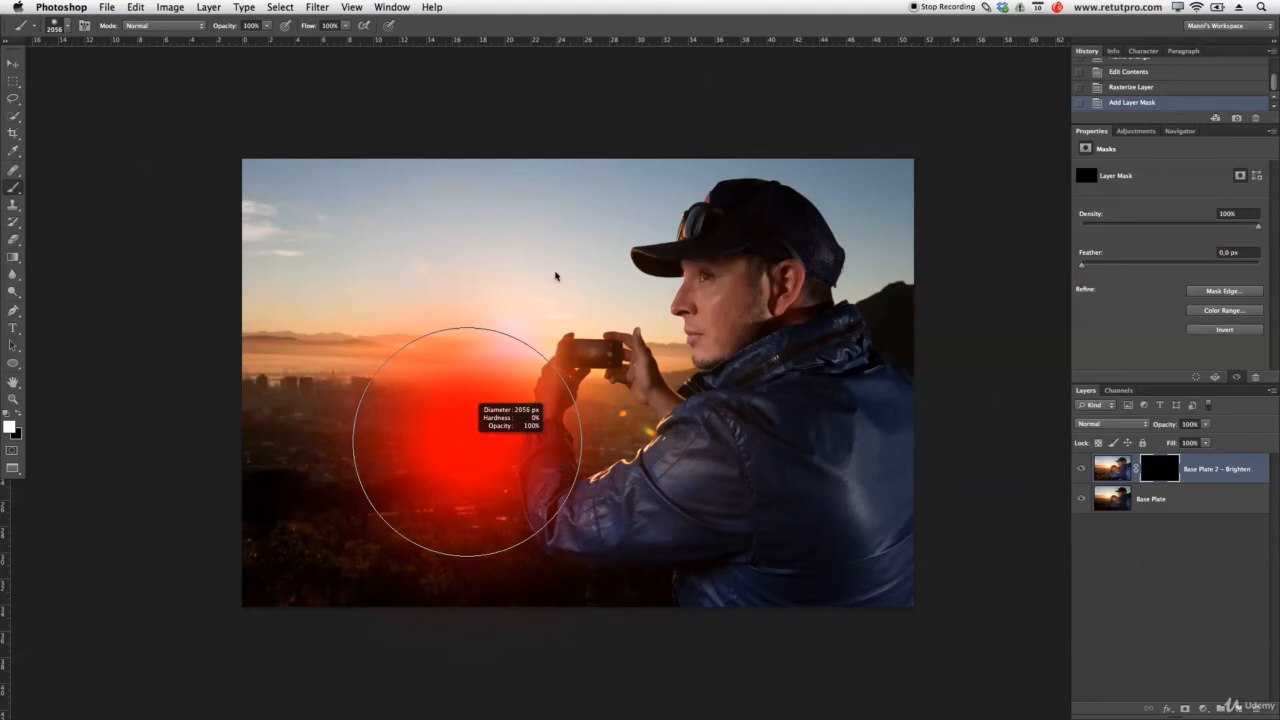
pyautogui.moveTo(556, 276)
pyautogui.mouseDown()
pyautogui.moveTo(551, 674)
pyautogui.moveTo(574, 294)
pyautogui.moveTo(566, 653)
pyautogui.moveTo(571, 280)
pyautogui.moveTo(563, 603)
pyautogui.mouseUp()
pyautogui.moveTo(575, 240)
pyautogui.mouseDown()
pyautogui.moveTo(557, 340)
pyautogui.moveTo(549, 283)
pyautogui.moveTo(571, 266)
pyautogui.moveTo(569, 317)
pyautogui.moveTo(570, 300)
pyautogui.mouseUp()
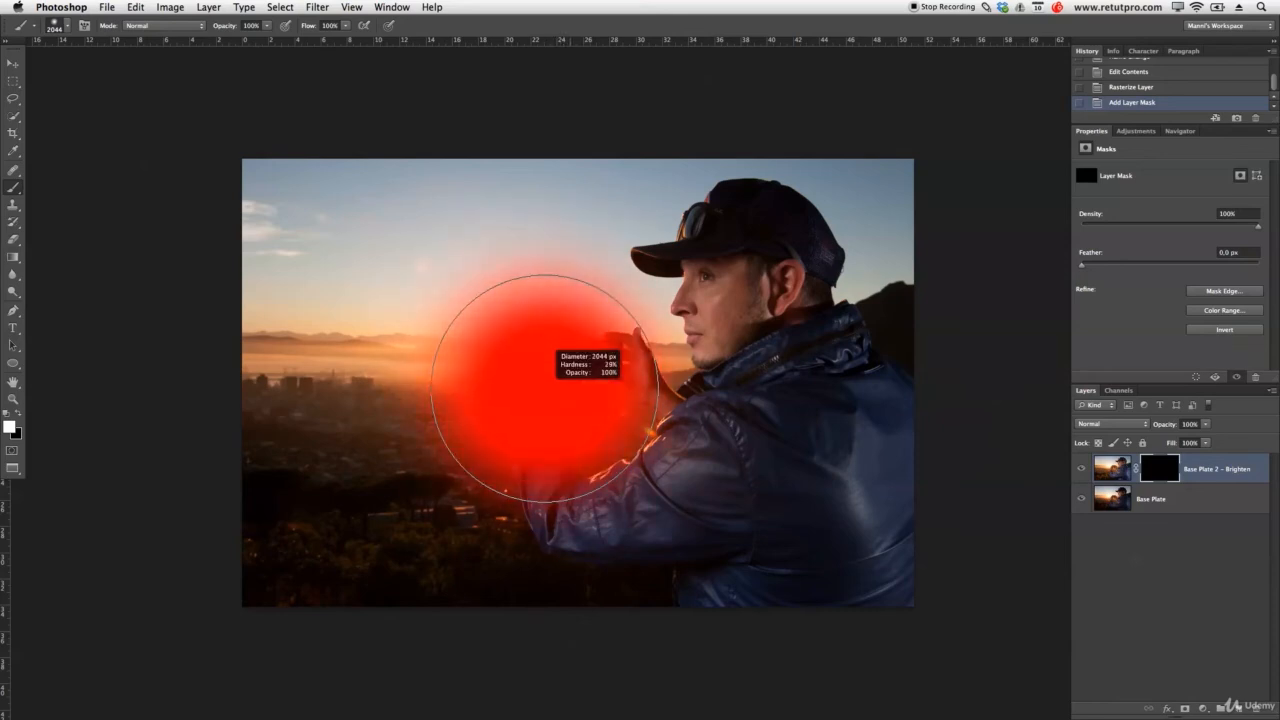
pyautogui.moveTo(556, 352); pyautogui.dragTo(548, 360)
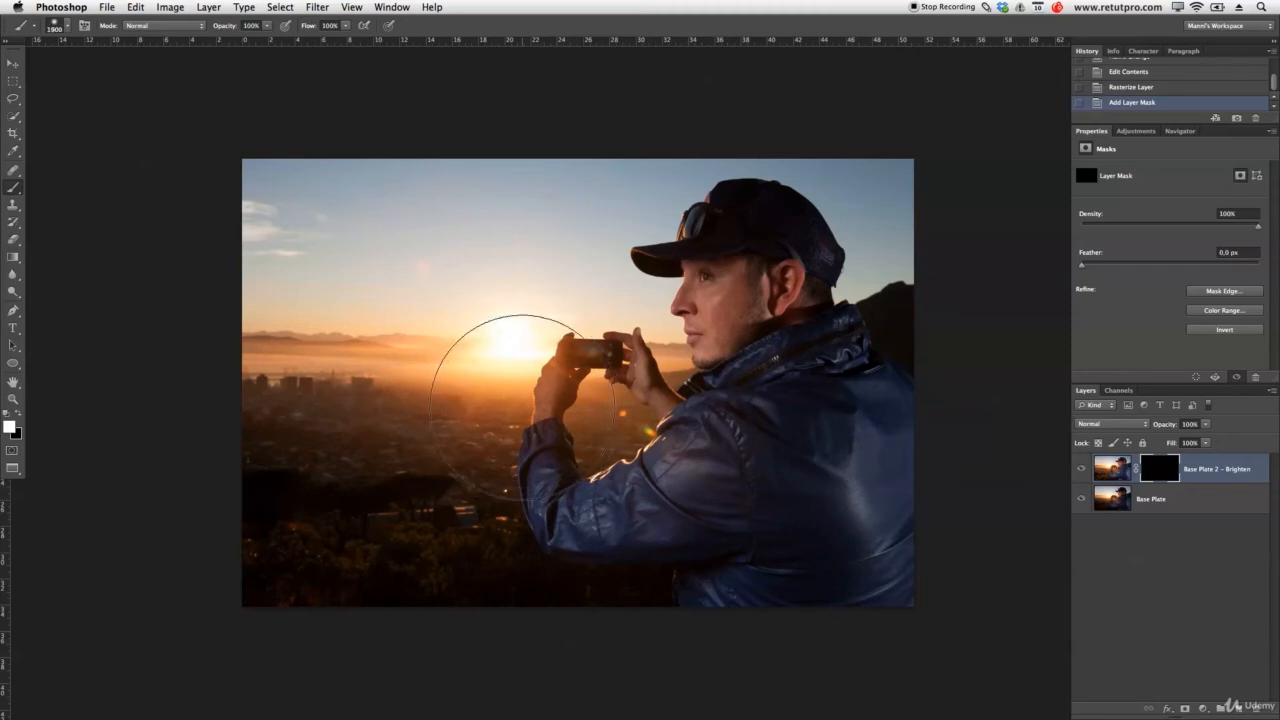
# Set the brush size to 1600 px and check its hardness in the brush settings.
pyautogui.press(']')
pyautogui.press(']')
pyautogui.press('[')
pyautogui.press('[')
pyautogui.press('[')
pyautogui.press('[')
pyautogui.press('[')
pyautogui.press('[')
pyautogui.press('[')
pyautogui.press('[')
pyautogui.press(']')
pyautogui.press(']')
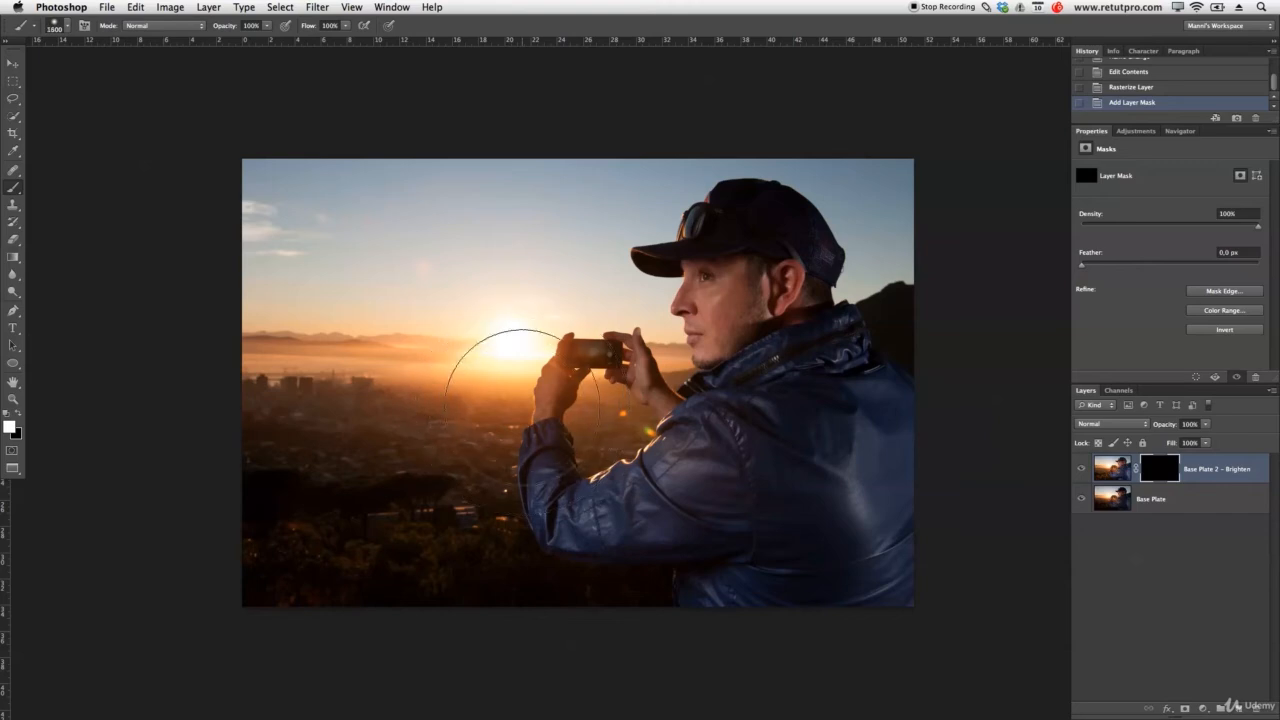
pyautogui.click(64, 28)
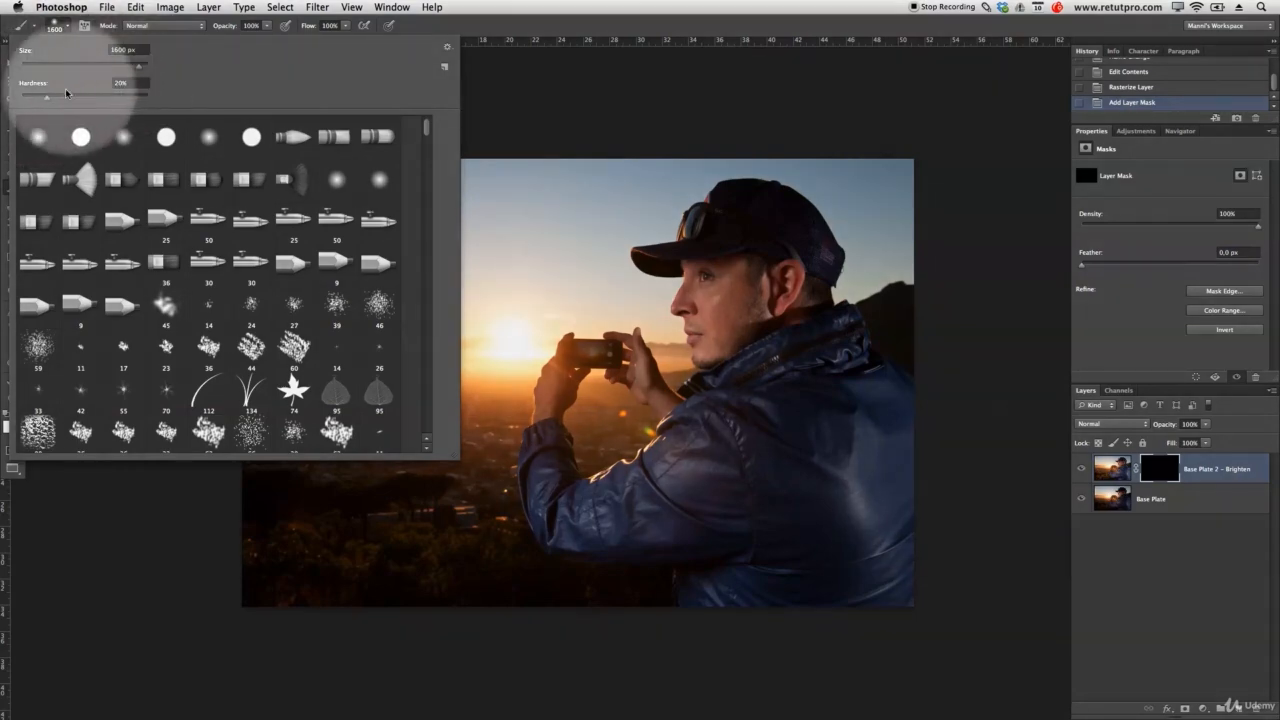
pyautogui.click(591, 108)
pyautogui.moveTo(591, 108)
pyautogui.mouseDown()
pyautogui.moveTo(651, 171)
pyautogui.moveTo(585, 250)
pyautogui.mouseUp()
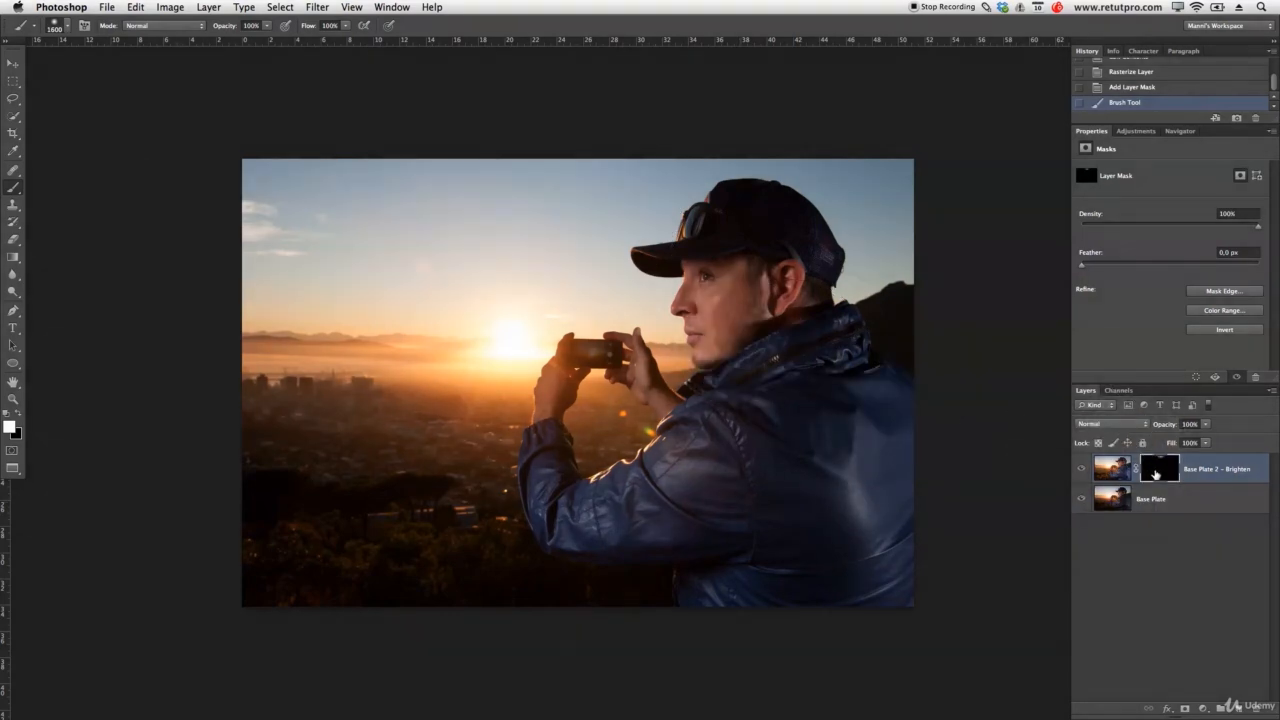
pyautogui.click(1222, 478)
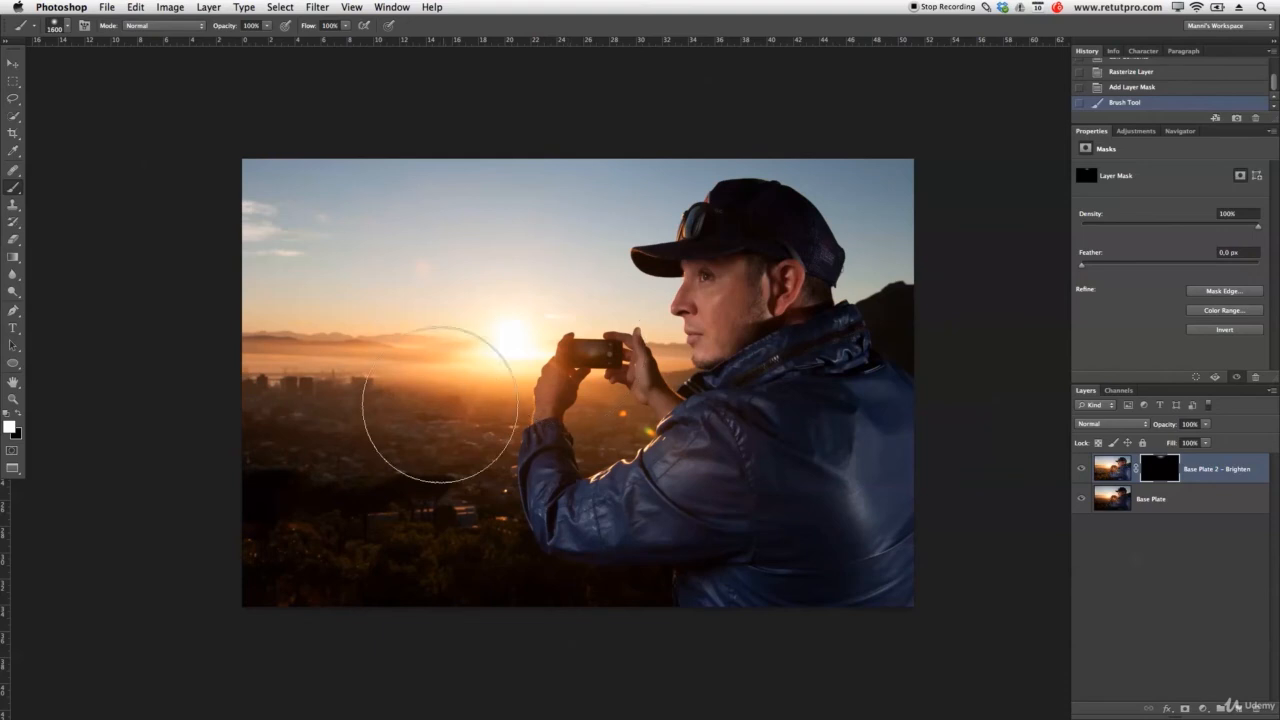
pyautogui.press('super+z')
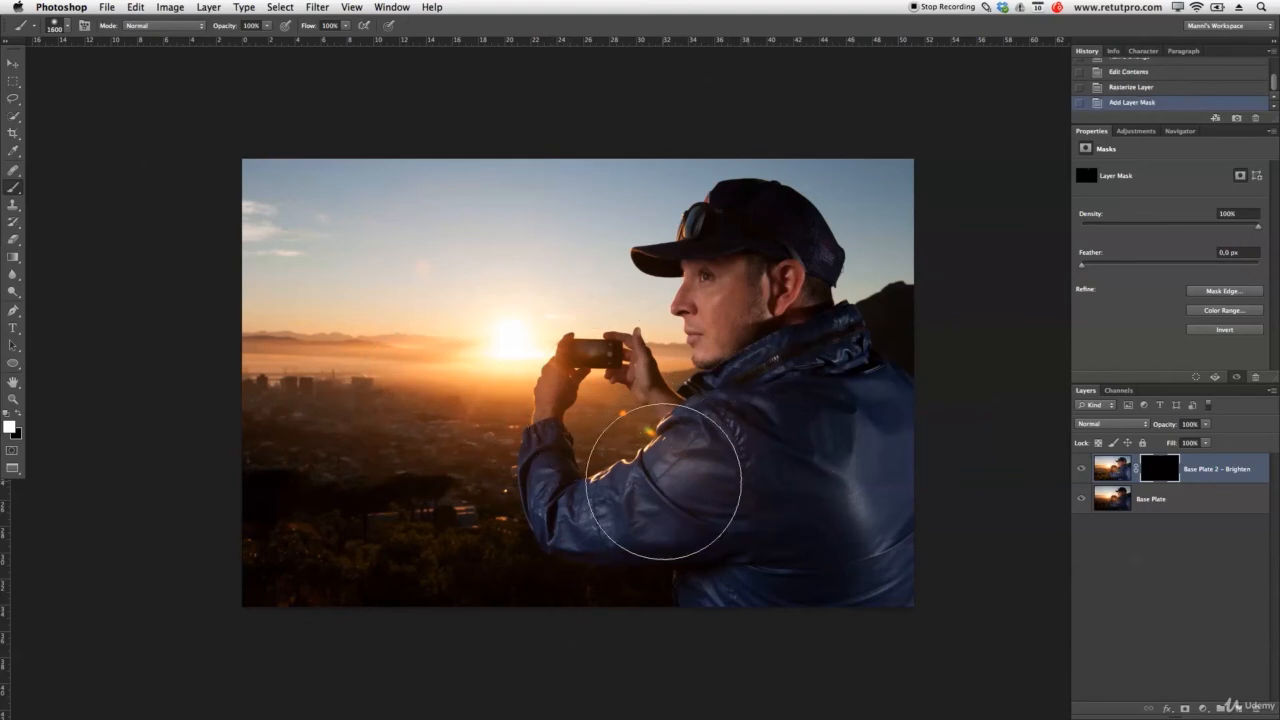
# Paint white on the Base Plate 2 - Brighten mask over the foreground trees and city with a 1300 px brush.
pyautogui.press('[')
pyautogui.press('[')
pyautogui.press('[')
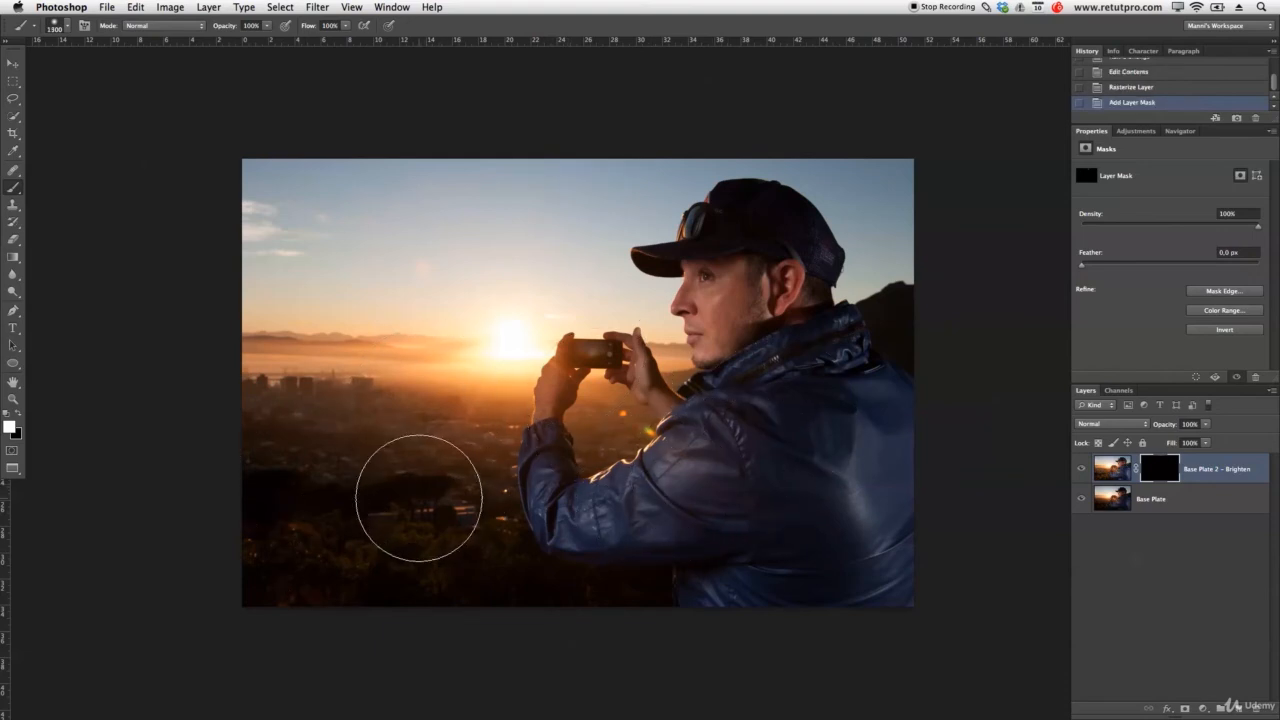
pyautogui.moveTo(418, 497)
pyautogui.mouseDown()
pyautogui.moveTo(451, 514)
pyautogui.moveTo(398, 470)
pyautogui.mouseUp()
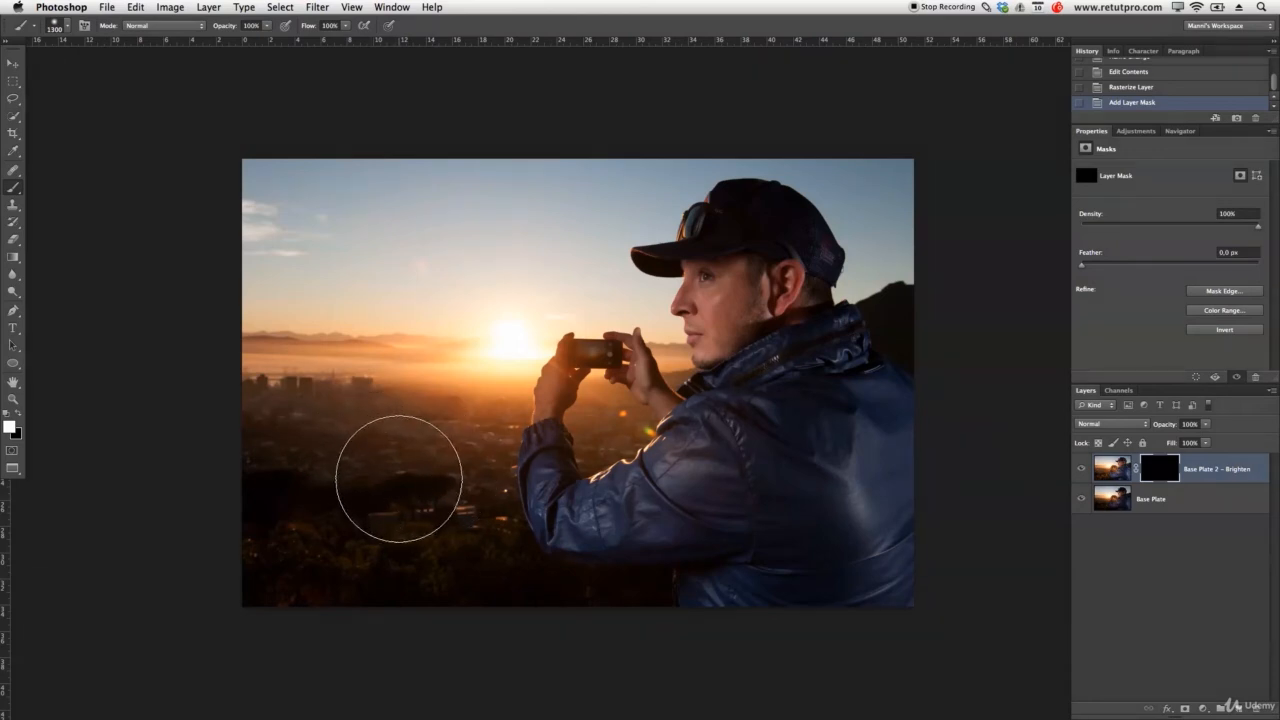
pyautogui.moveTo(398, 472); pyautogui.dragTo(428, 285)
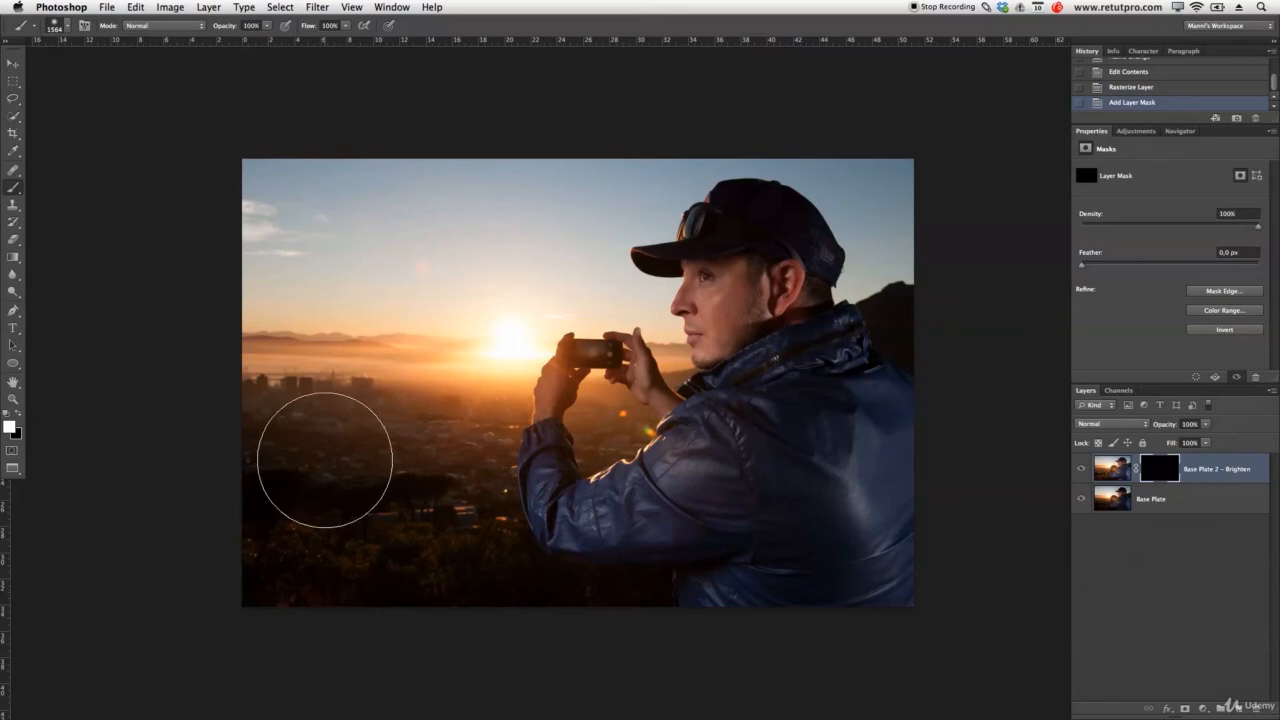
pyautogui.press('[')
pyautogui.press('[')
pyautogui.press('[')
pyautogui.moveTo(363, 503)
pyautogui.mouseDown()
pyautogui.moveTo(329, 503)
pyautogui.moveTo(242, 547)
pyautogui.moveTo(283, 574)
pyautogui.moveTo(374, 586)
pyautogui.moveTo(449, 577)
pyautogui.moveTo(426, 563)
pyautogui.mouseUp()
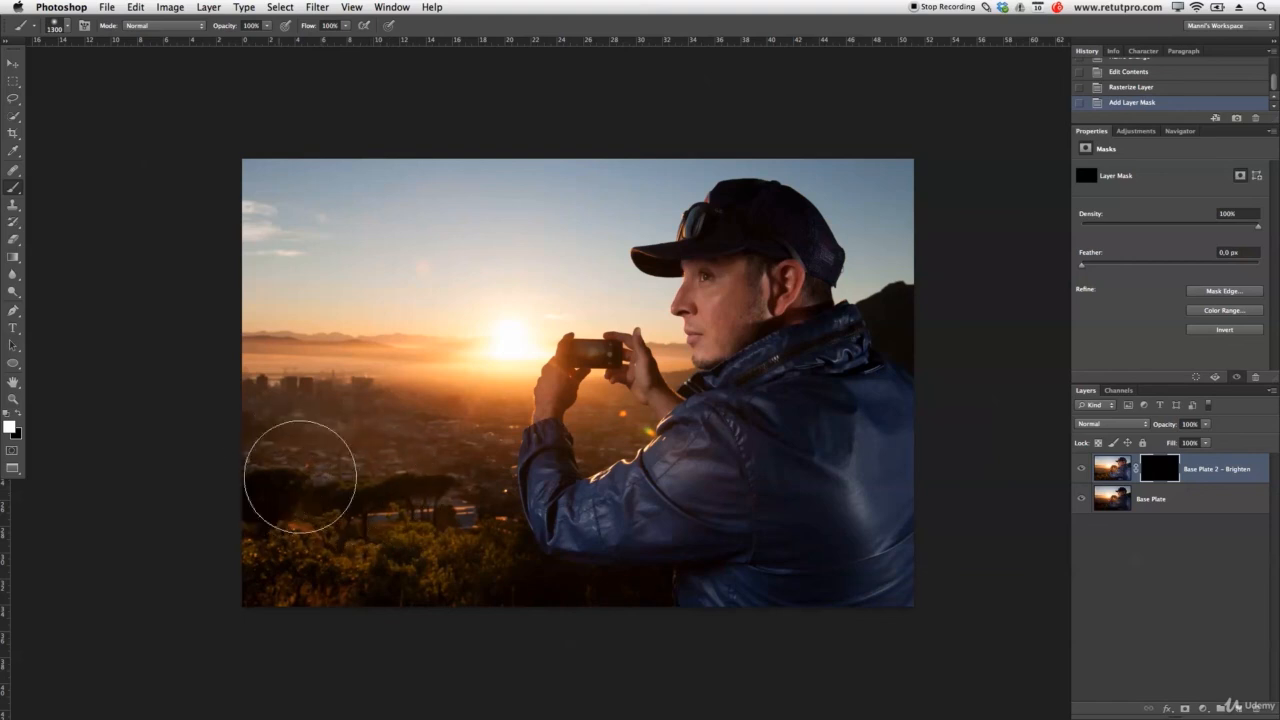
pyautogui.moveTo(300, 477)
pyautogui.mouseDown()
pyautogui.moveTo(271, 437)
pyautogui.moveTo(280, 442)
pyautogui.mouseUp()
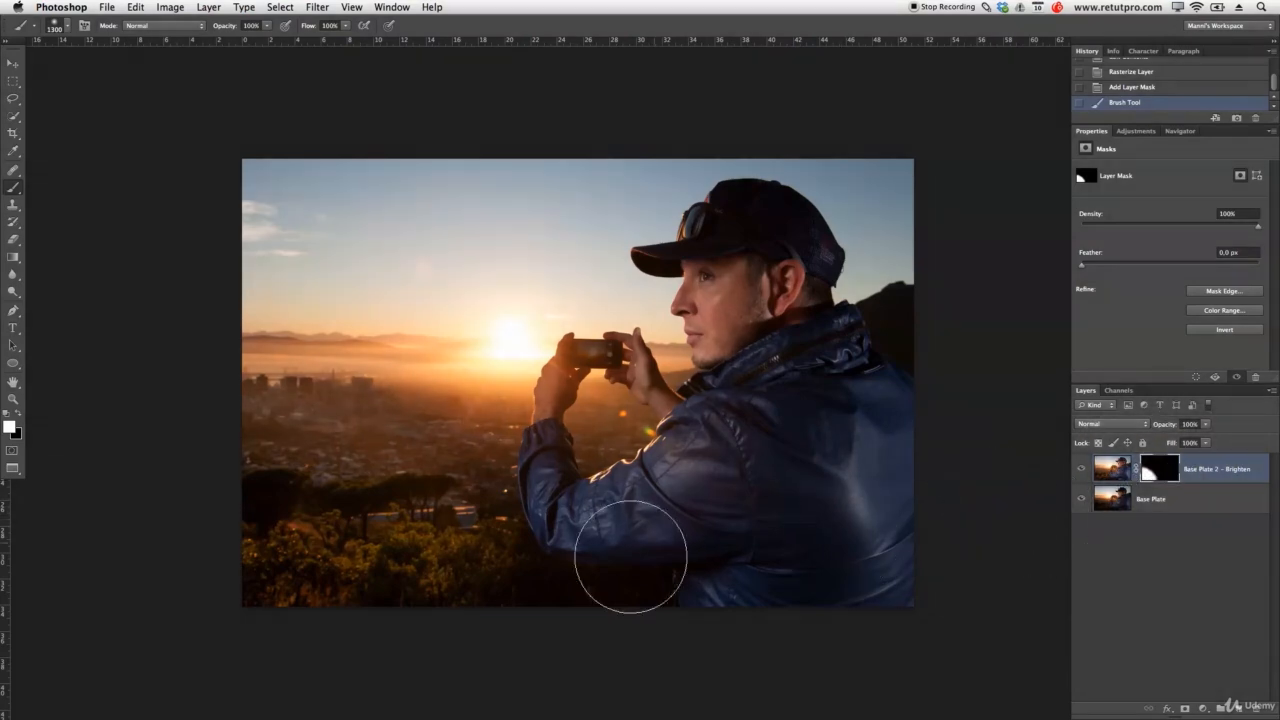
# Paint the mask white over the dark bushes below the jacket sleeve, reducing the brush to 500 px near the elbow.
pyautogui.press('[')
pyautogui.press('[')
pyautogui.moveTo(503, 603); pyautogui.dragTo(617, 597)
pyautogui.press('[')
pyautogui.press('[')
pyautogui.press('[')
pyautogui.press('[')
pyautogui.press('[')
pyautogui.press('[')
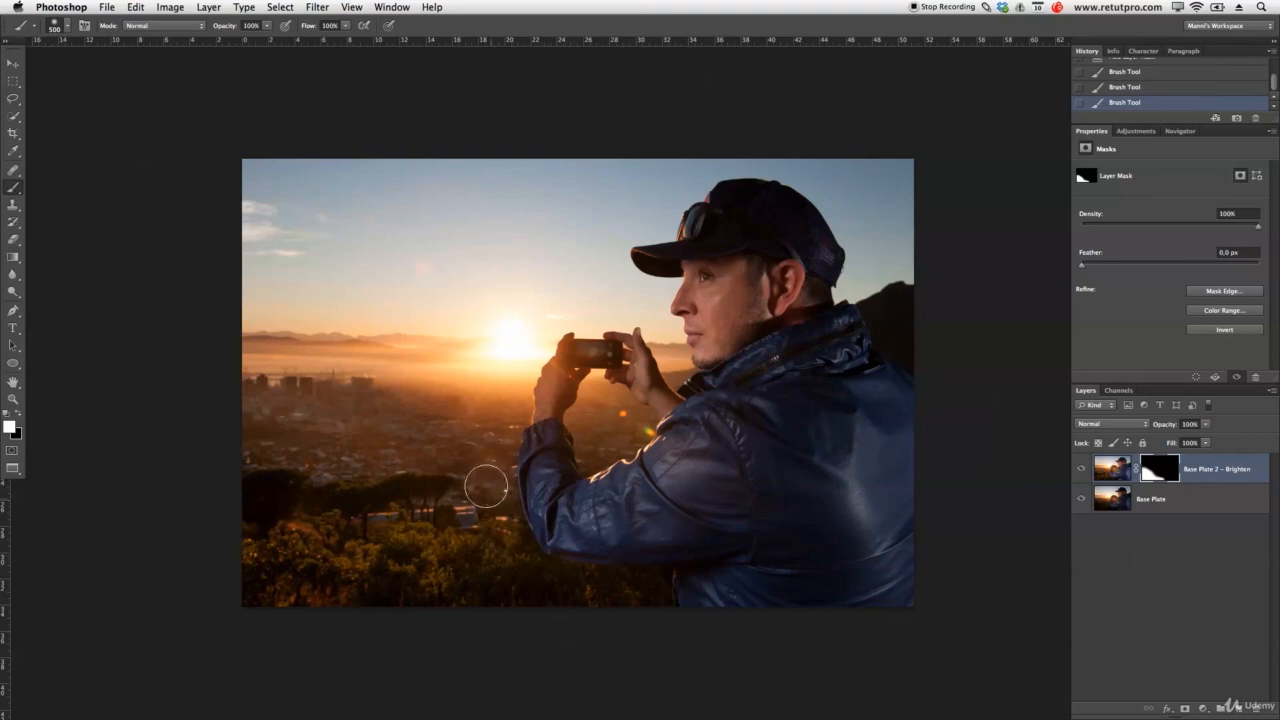
# Enlarge the brush to 1200 px and paint the mask white over the city area beside the raised forearm.
pyautogui.press(']')
pyautogui.press(']')
pyautogui.press(']')
pyautogui.press(']')
pyautogui.press(']')
pyautogui.press(']')
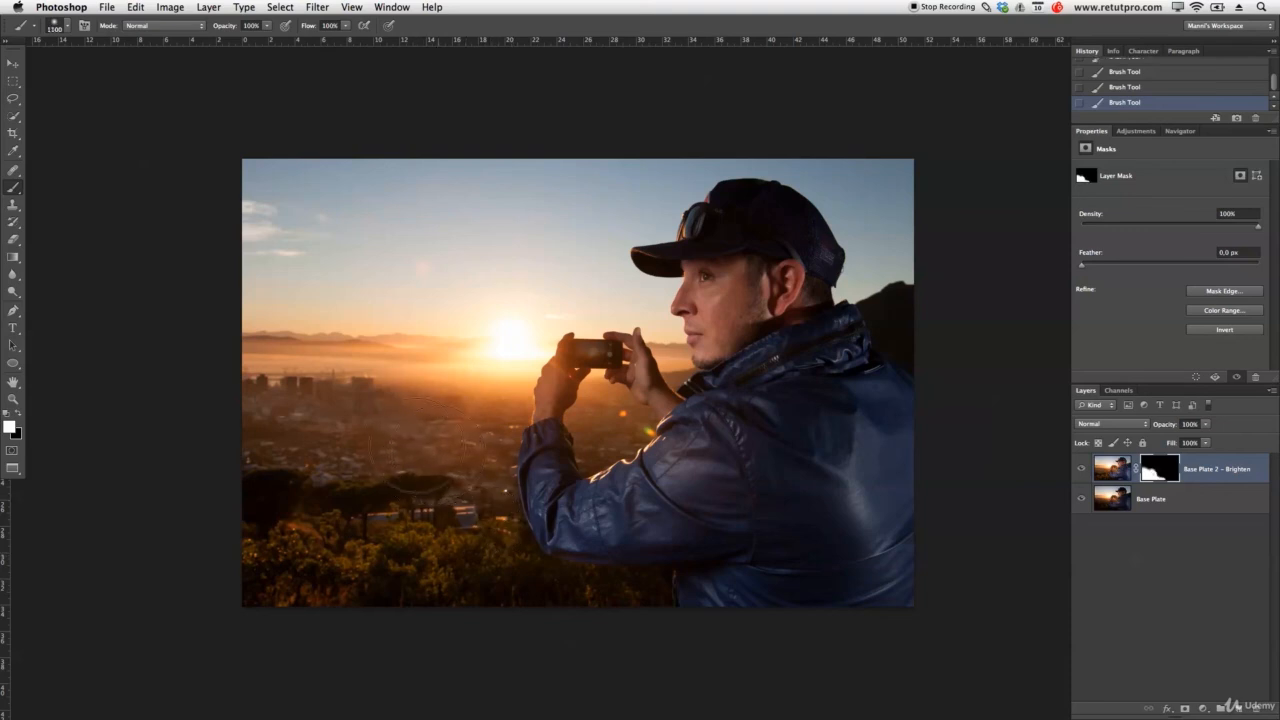
pyautogui.press(']')
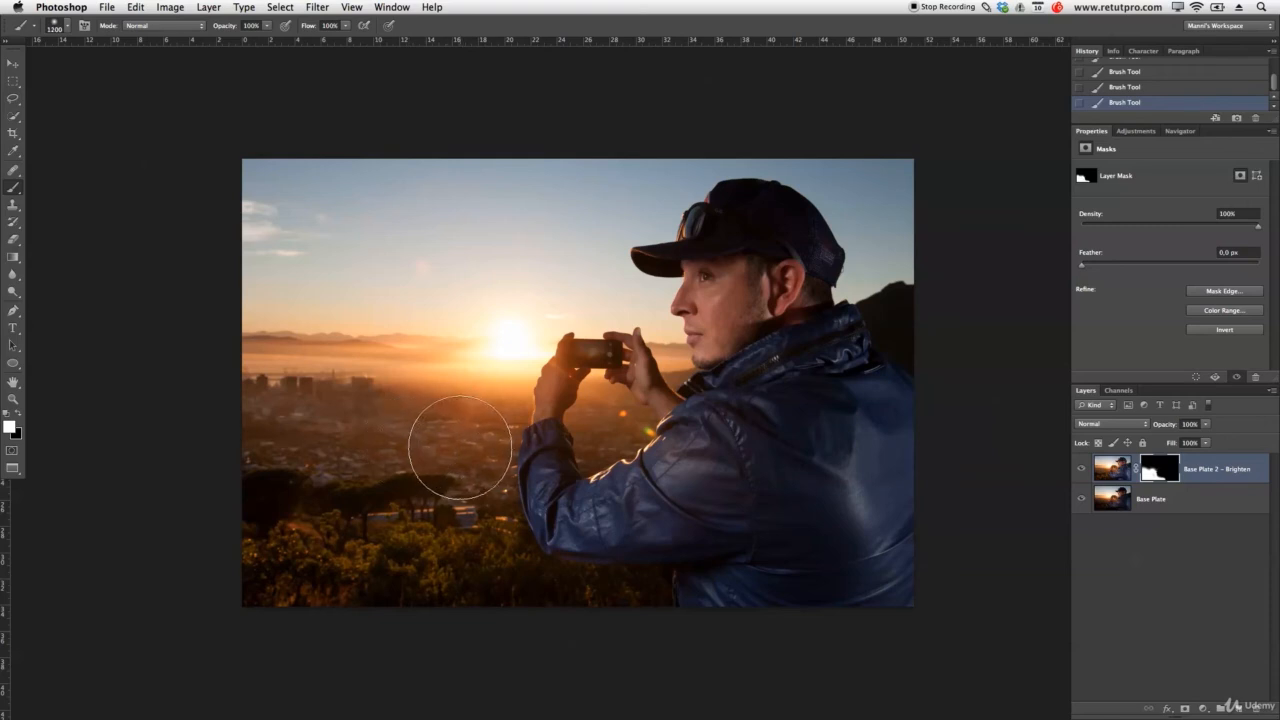
pyautogui.click(456, 454)
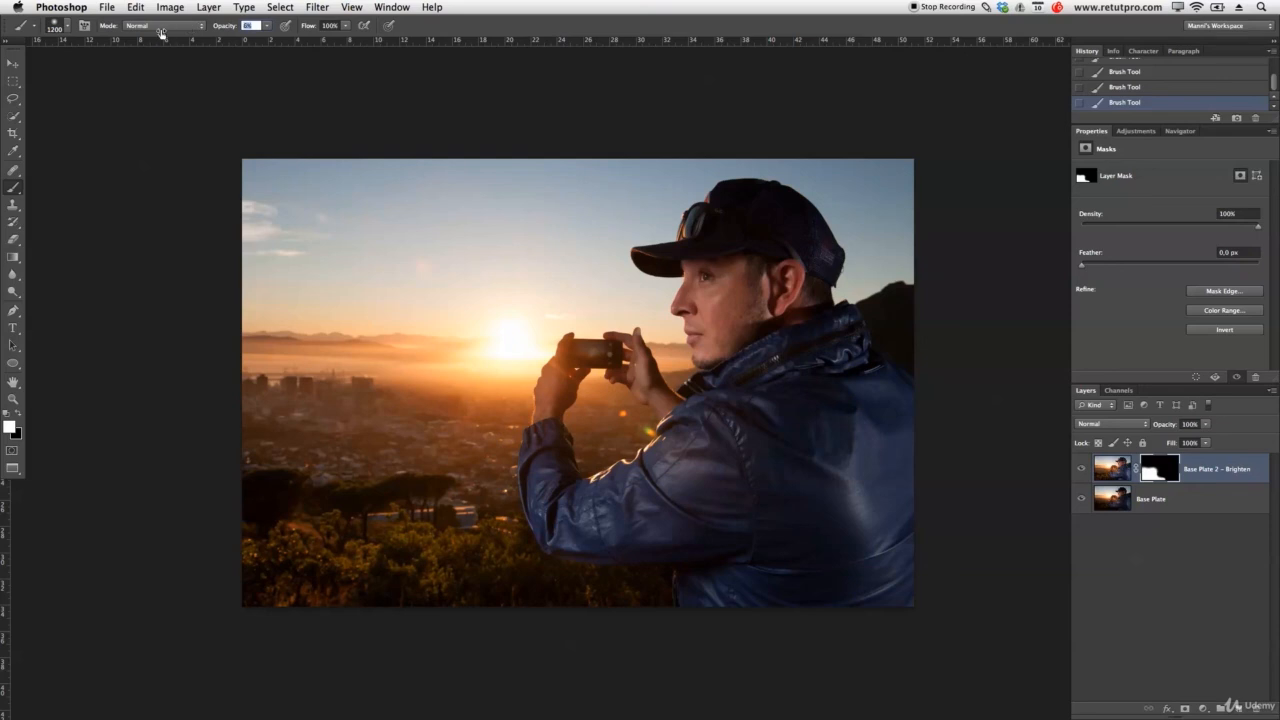
# Lower the brush opacity to 21% and paint lightly on the mask over the landscape between the forearm and shoulder.
pyautogui.moveTo(171, 34); pyautogui.dragTo(173, 36)
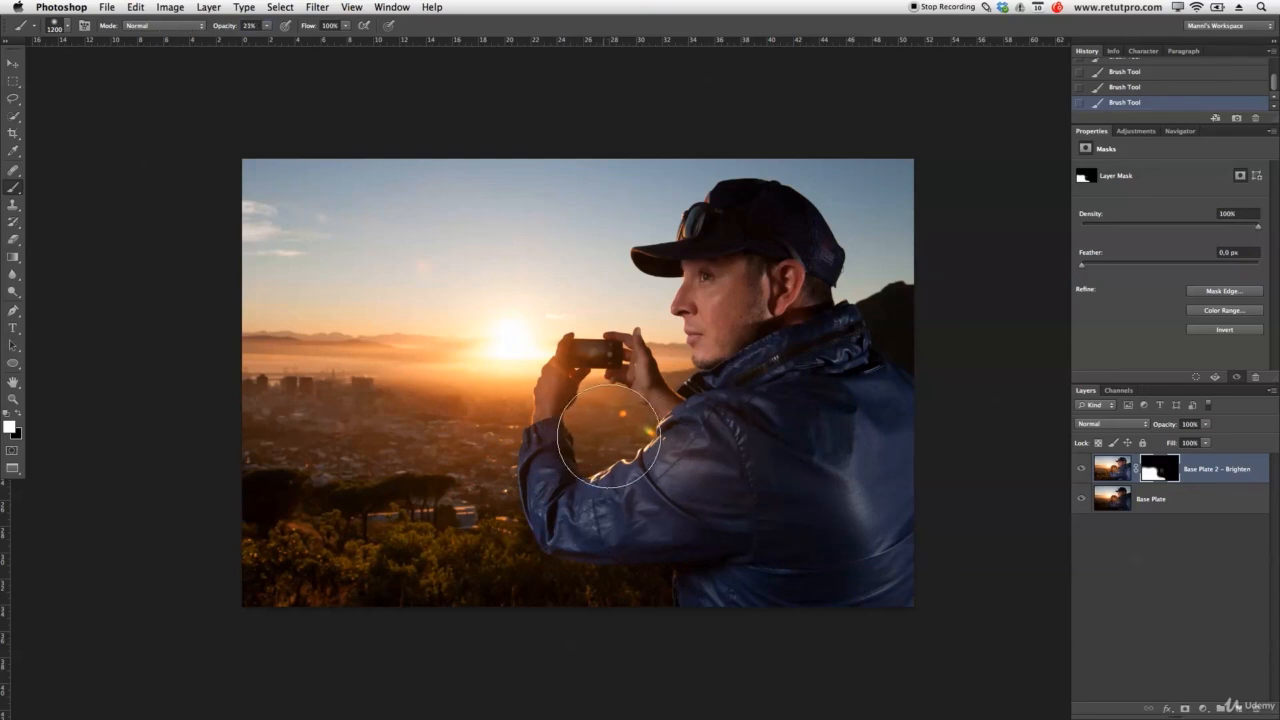
pyautogui.click(607, 438)
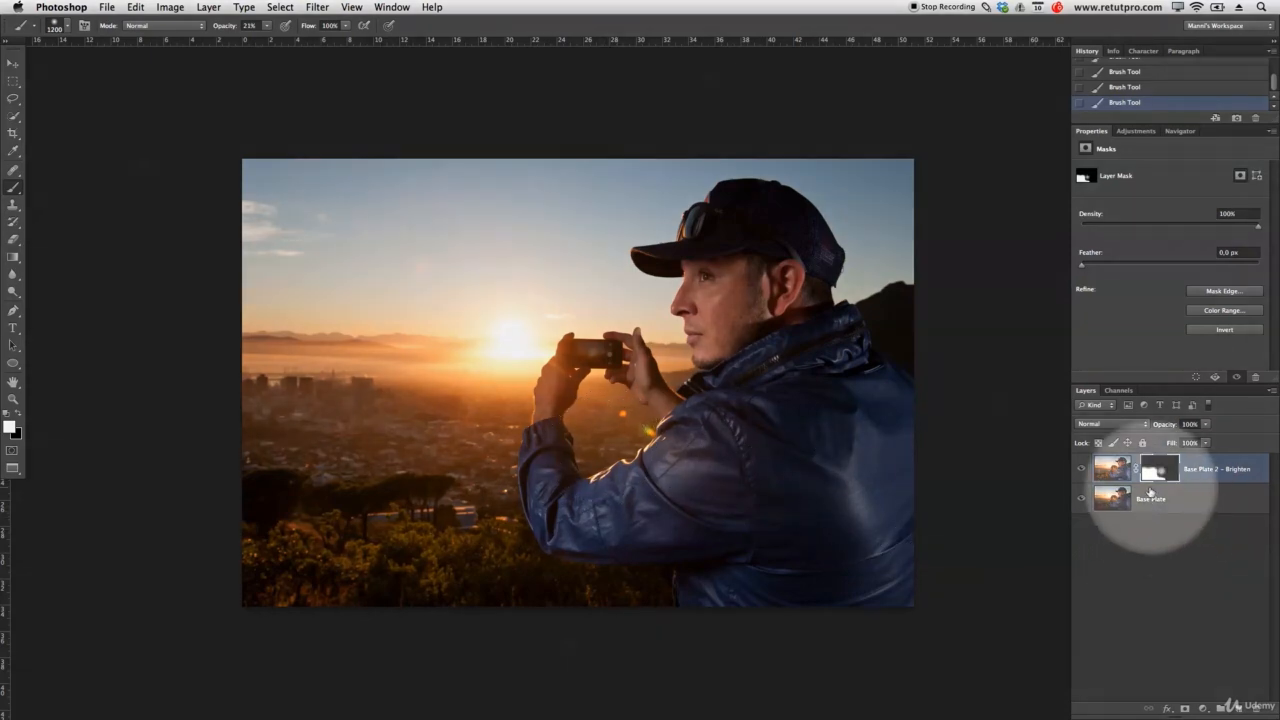
# Compare the image with and without the Base Plate 2 - Brighten layer by toggling the layer's visibility.
pyautogui.click(1081, 469)
pyautogui.click(1081, 469)
pyautogui.click(1081, 469)
pyautogui.click(1081, 469)
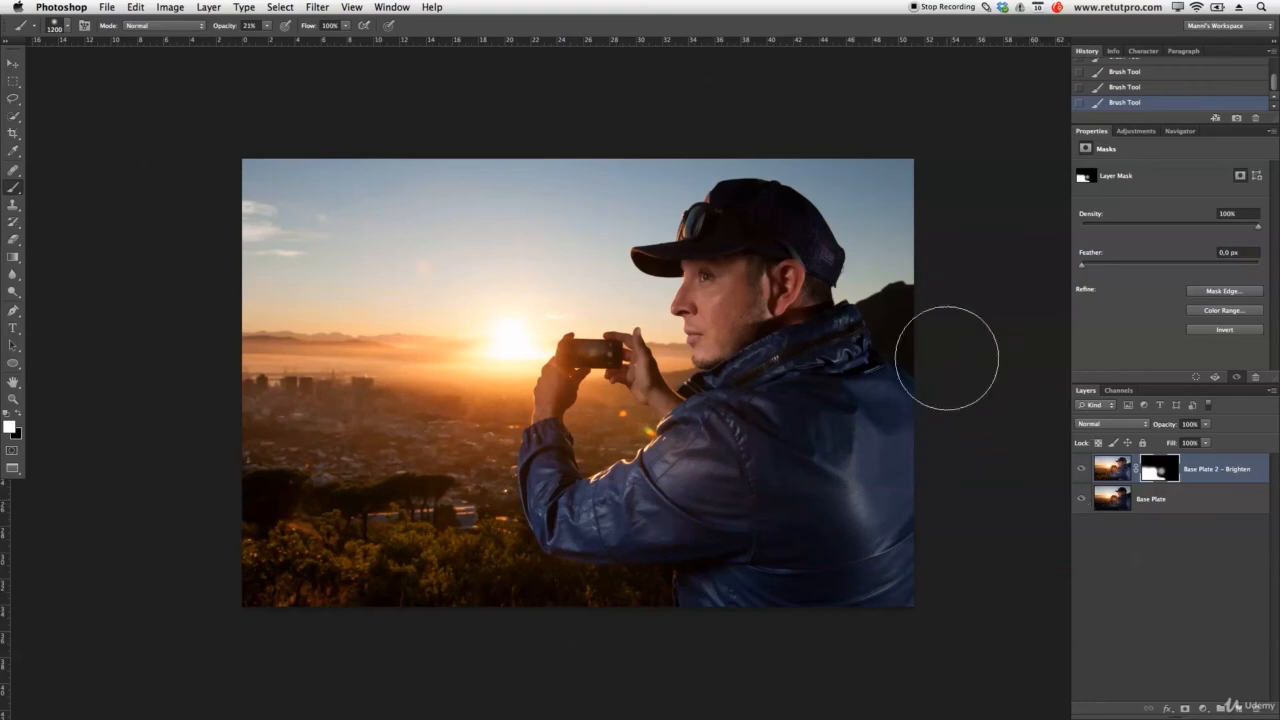
pyautogui.click(1081, 469)
pyautogui.click(1081, 469)
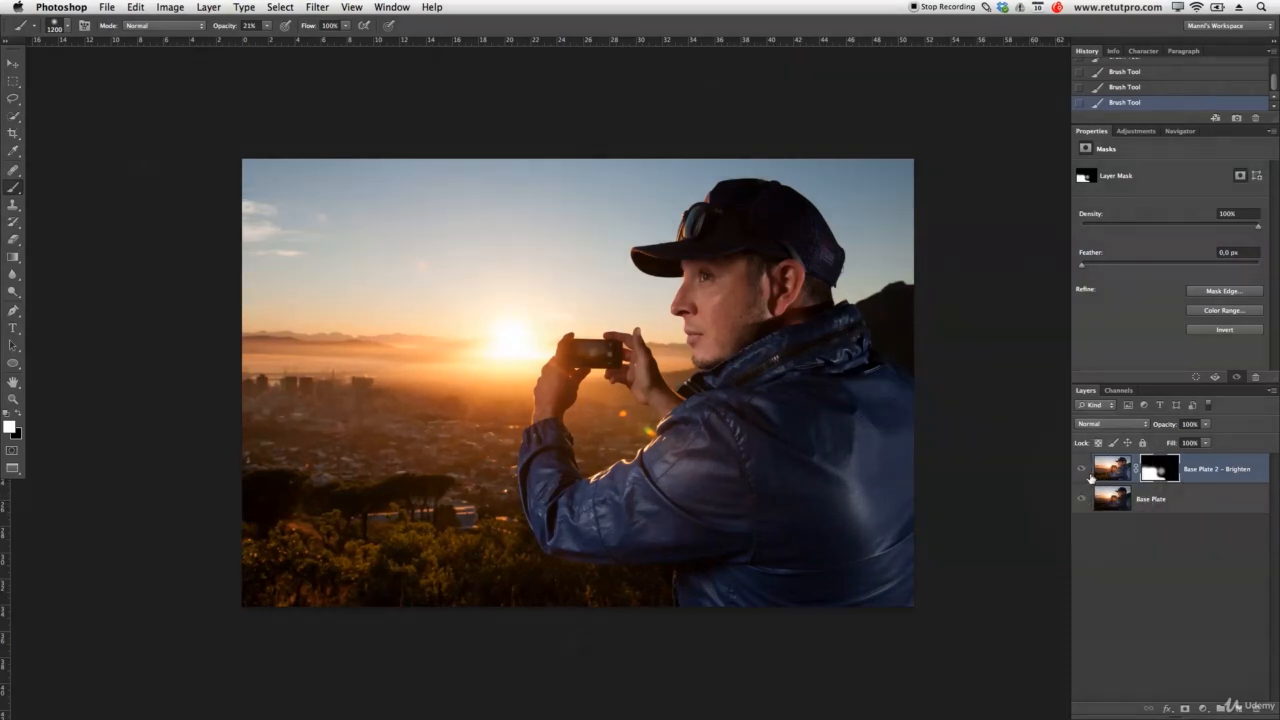
pyautogui.click(1083, 471)
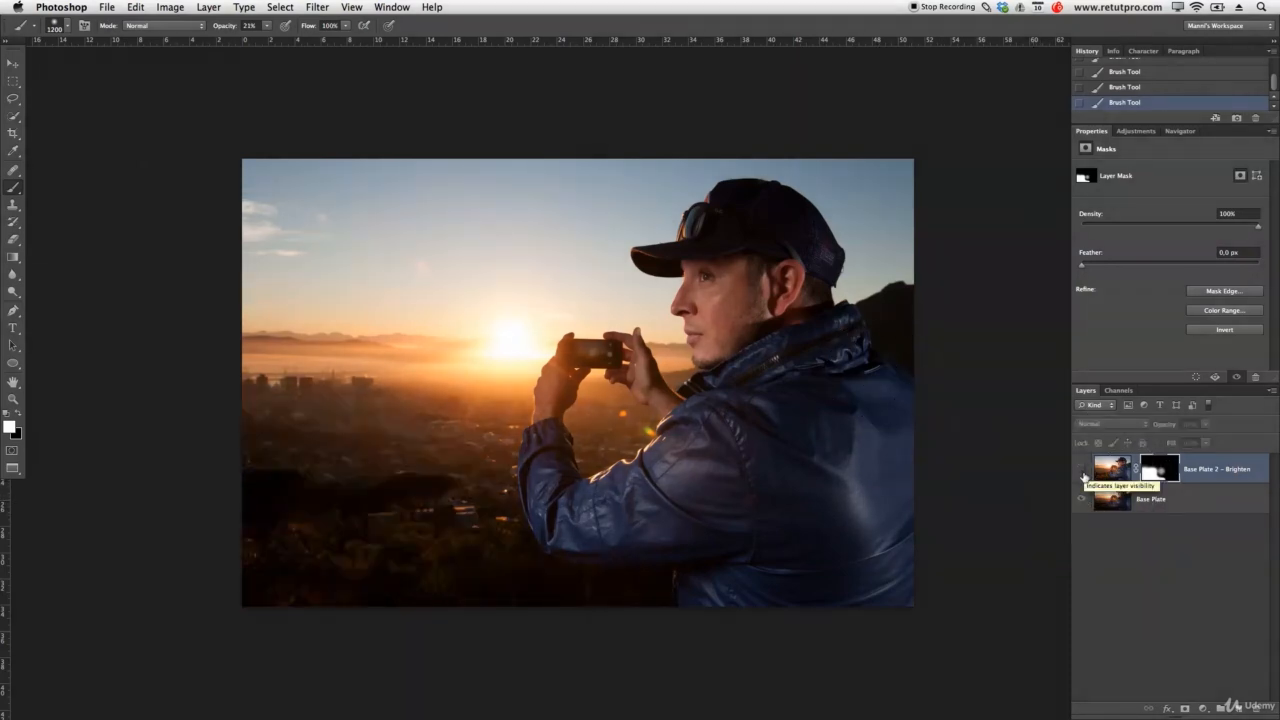
pyautogui.click(1082, 471)
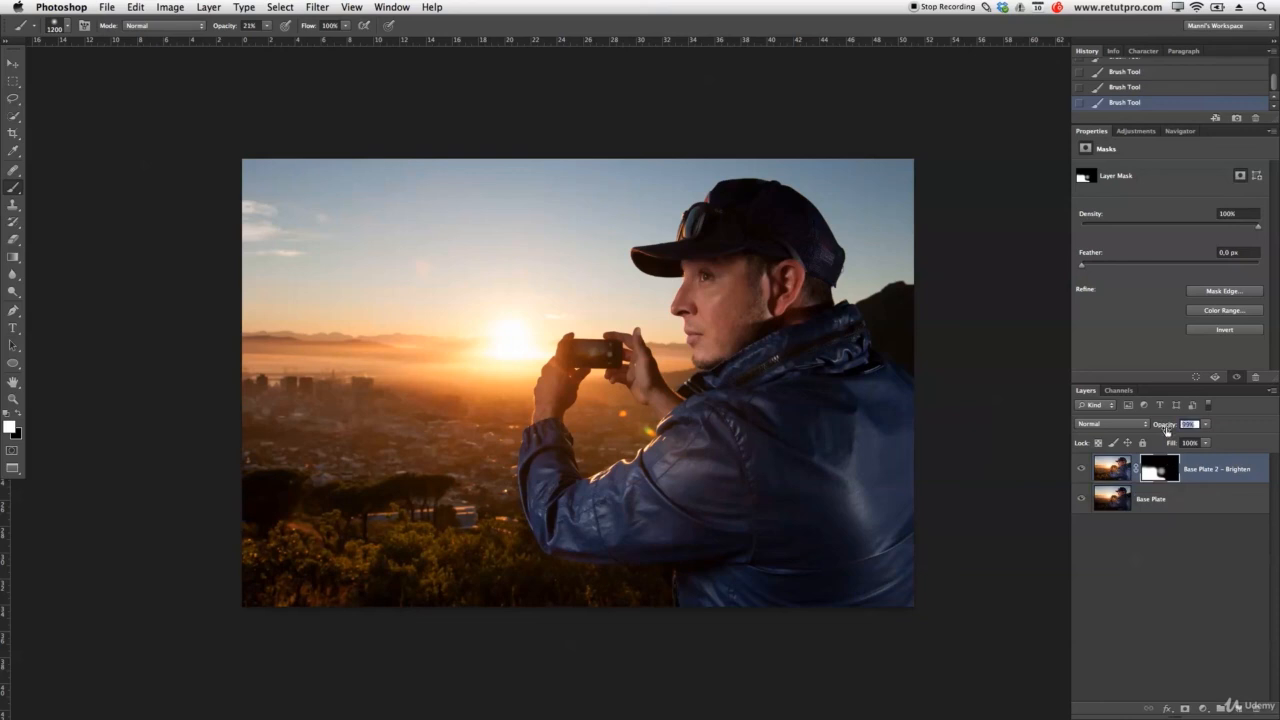
# Lower the Base Plate 2 - Brighten layer's opacity to 81% and compare the image with the layer hidden and shown.
pyautogui.moveTo(1166, 428); pyautogui.dragTo(1137, 430)
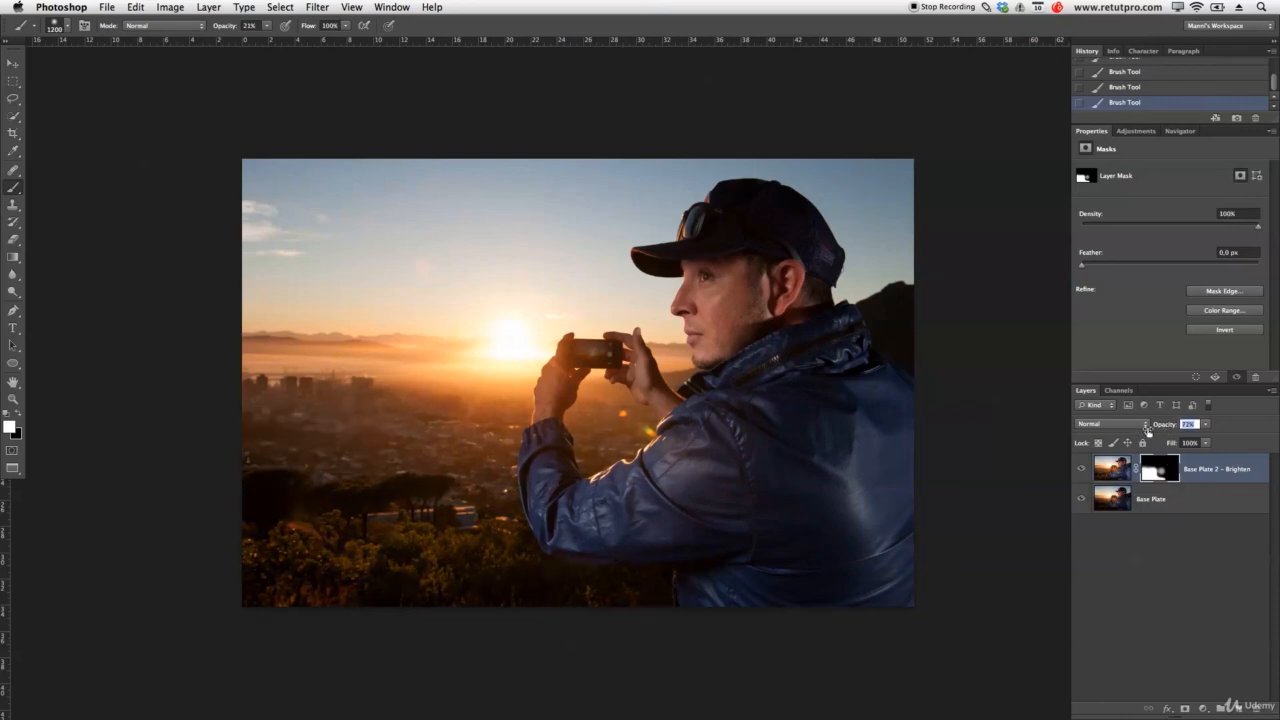
pyautogui.moveTo(1148, 430); pyautogui.dragTo(1146, 430)
pyautogui.moveTo(1157, 428)
pyautogui.mouseDown()
pyautogui.moveTo(1096, 430)
pyautogui.moveTo(1150, 434)
pyautogui.mouseUp()
pyautogui.click(1083, 471)
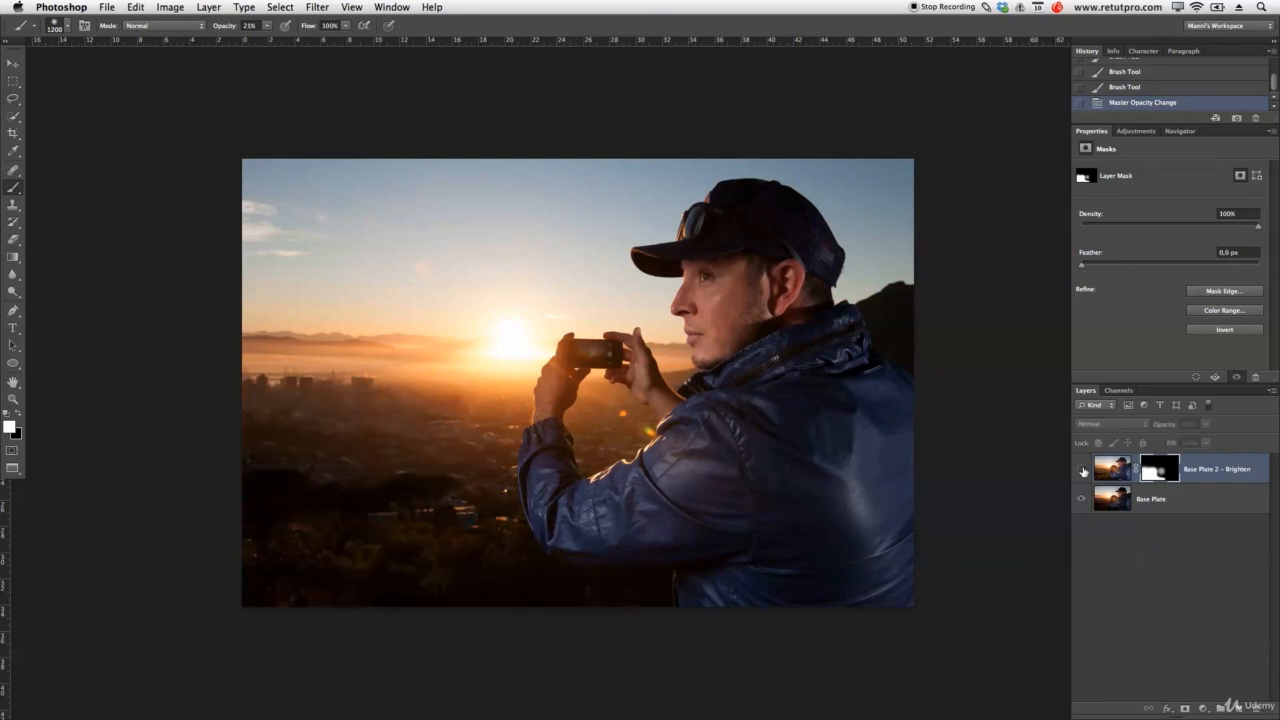
pyautogui.click(1083, 471)
pyautogui.click(1083, 471)
pyautogui.click(1082, 471)
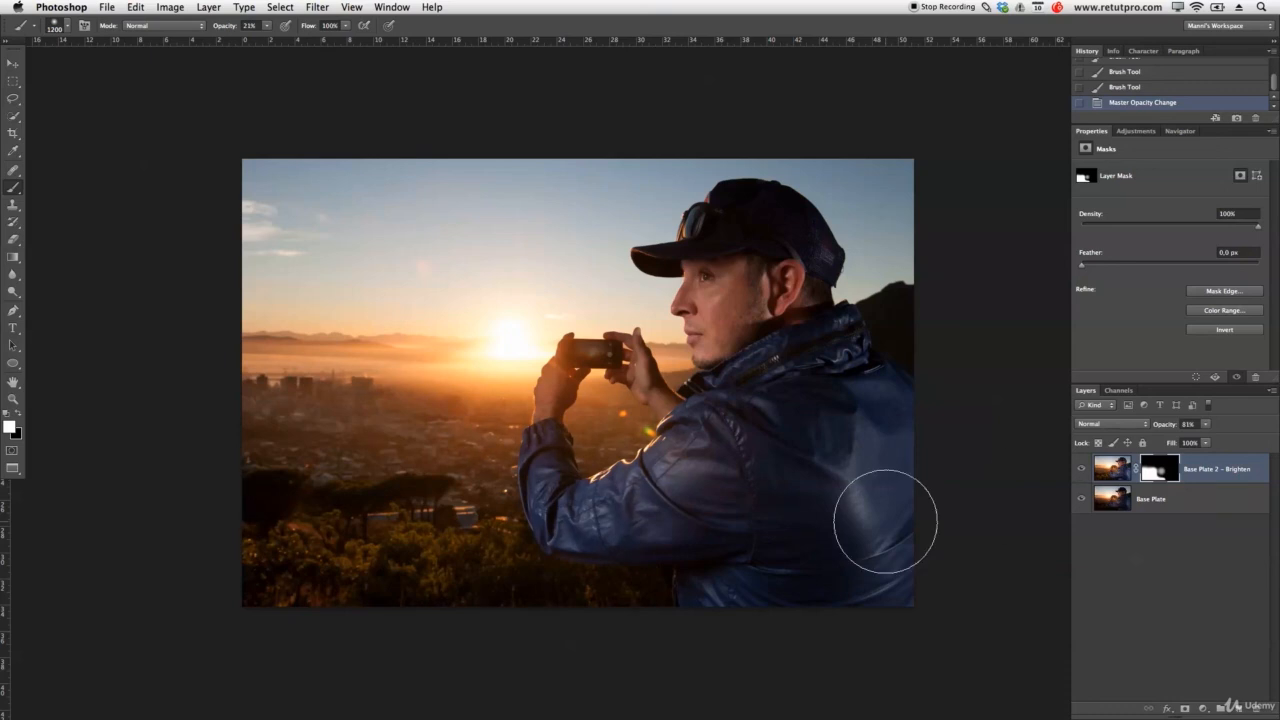
# Group the Base Plate and Base Plate 2 - Brighten layers, name the group Basic, and check its contents and visibility.
pyautogui.keyDown('shift'); pyautogui.click(1196, 502); pyautogui.keyUp('shift')
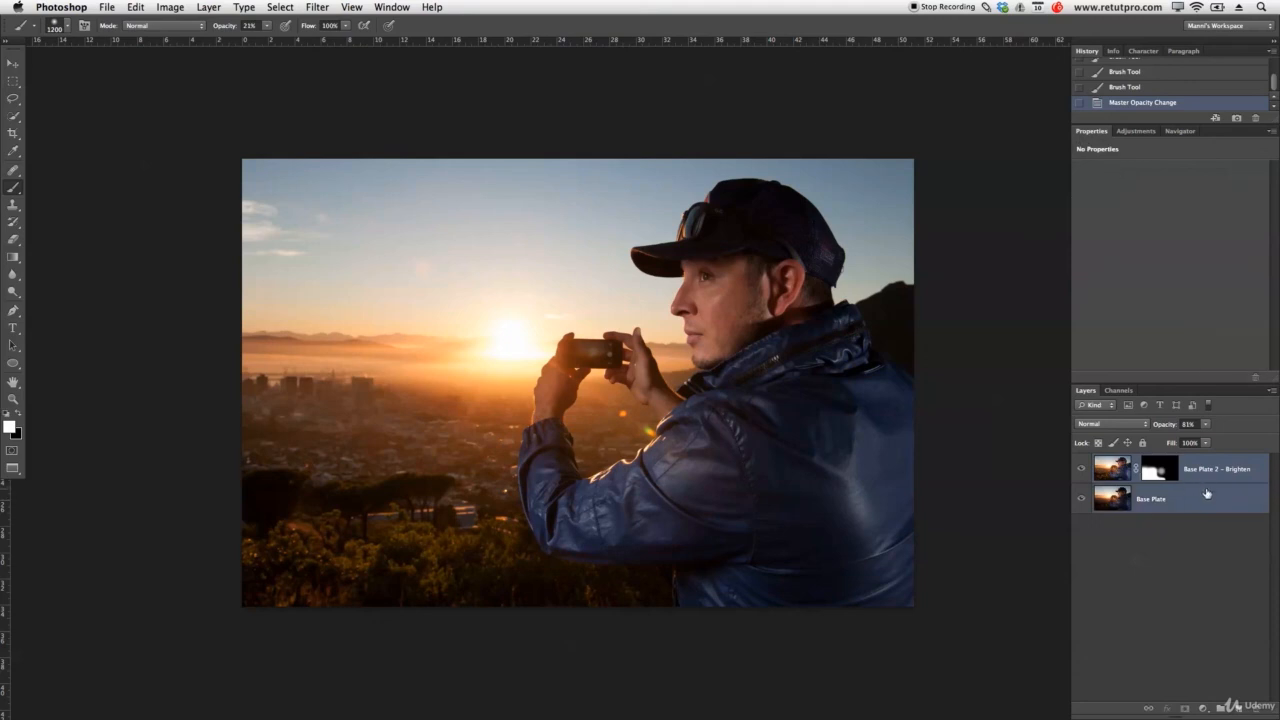
pyautogui.press('super+g')
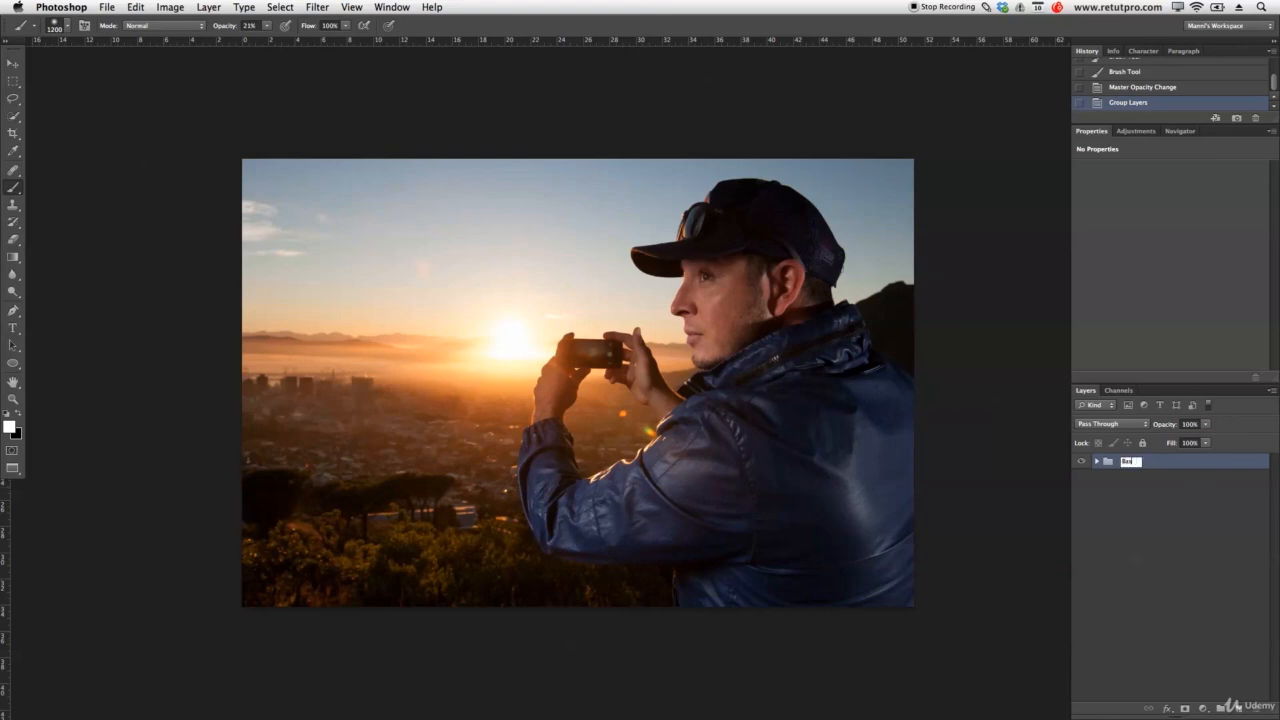
pyautogui.press('Return')
pyautogui.click(1096, 463)
pyautogui.click(1098, 463)
pyautogui.click(1081, 463)
pyautogui.click(1081, 463)
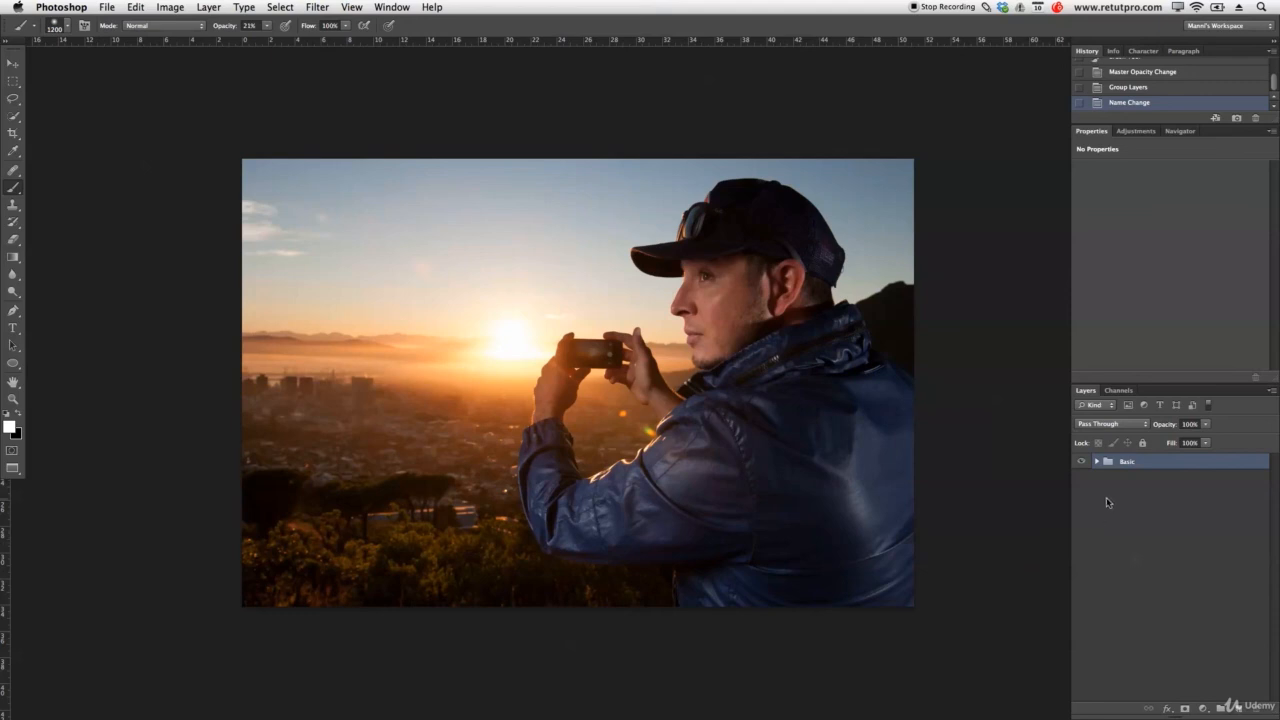